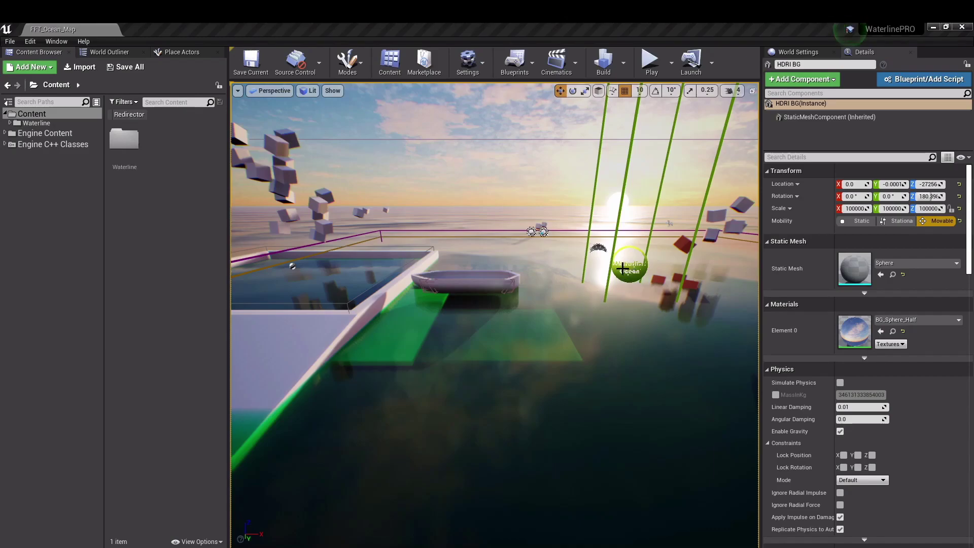
Step: Play the level and move the character through the ocean to examine the waves and ripples around it
right_drag(530, 277, 571, 299)
scroll(519, 308, up, 5)
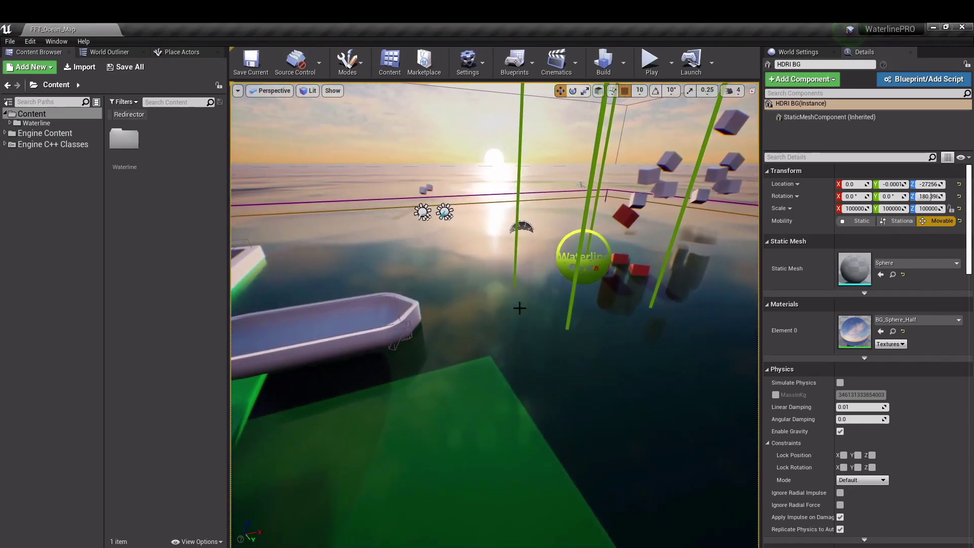
scroll(526, 387, up, 3)
right_drag(526, 387, 538, 387)
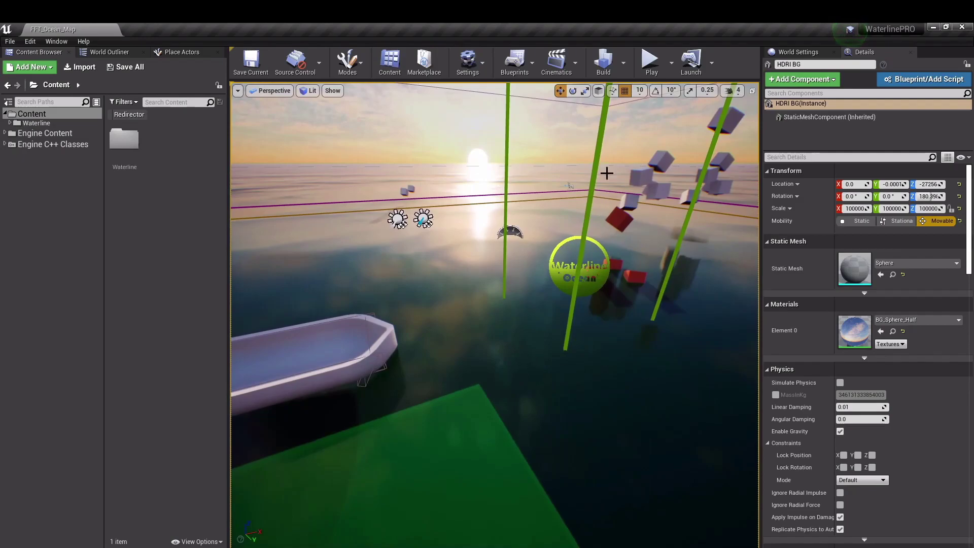
click(651, 64)
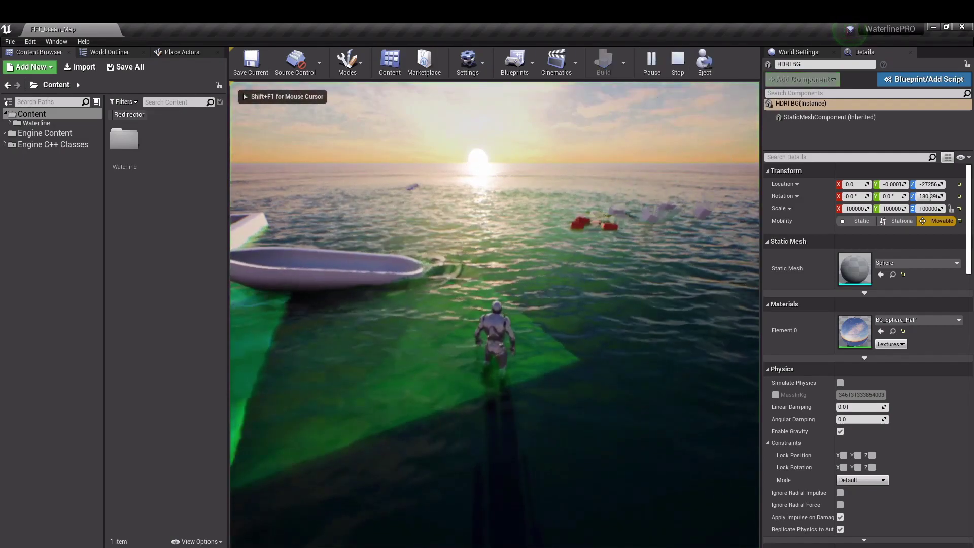
mouse_move(495, 314)
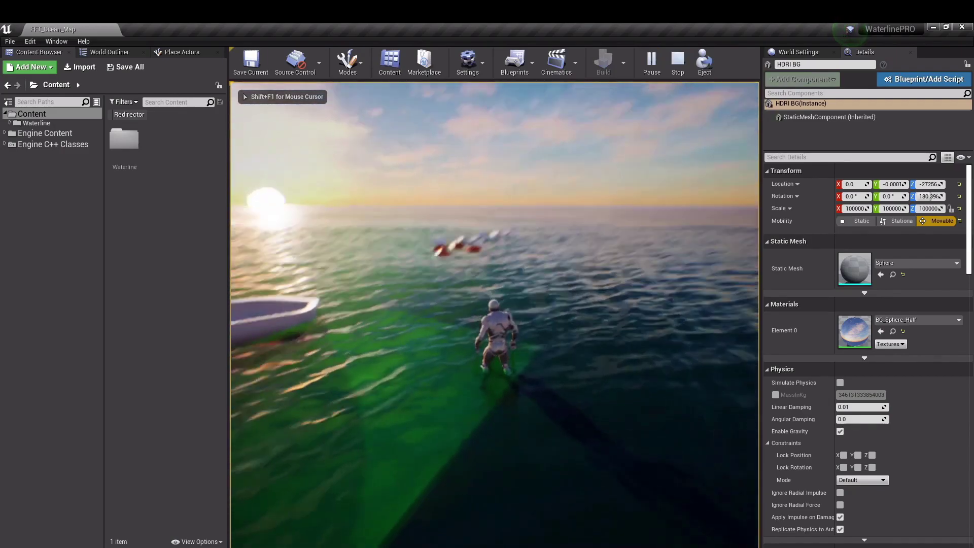
key(w)
key(w)
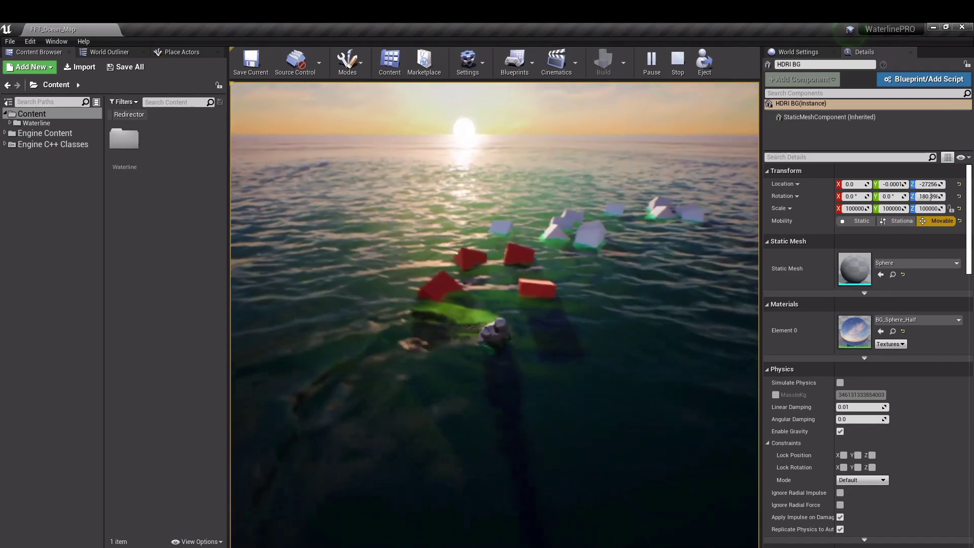
key(w)
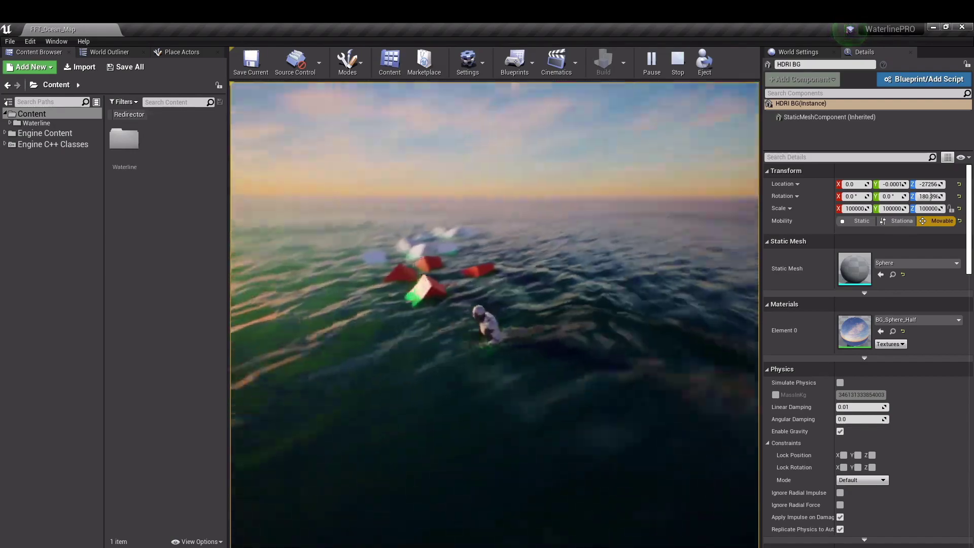
key(w)
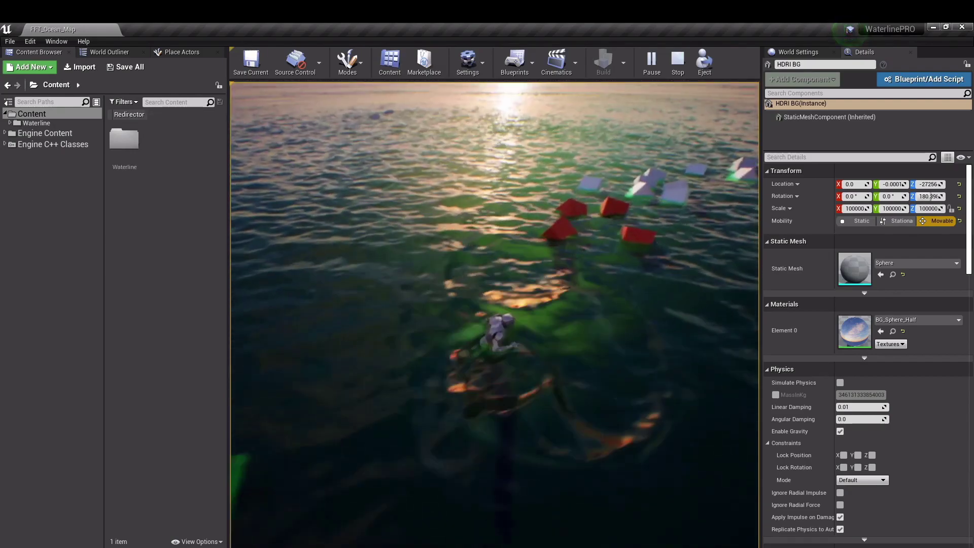
key(w)
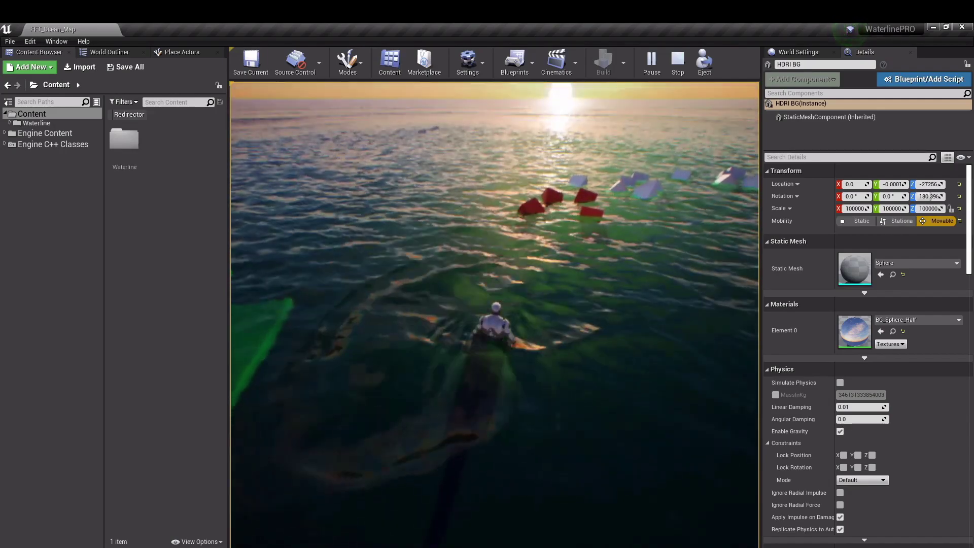
key(w)
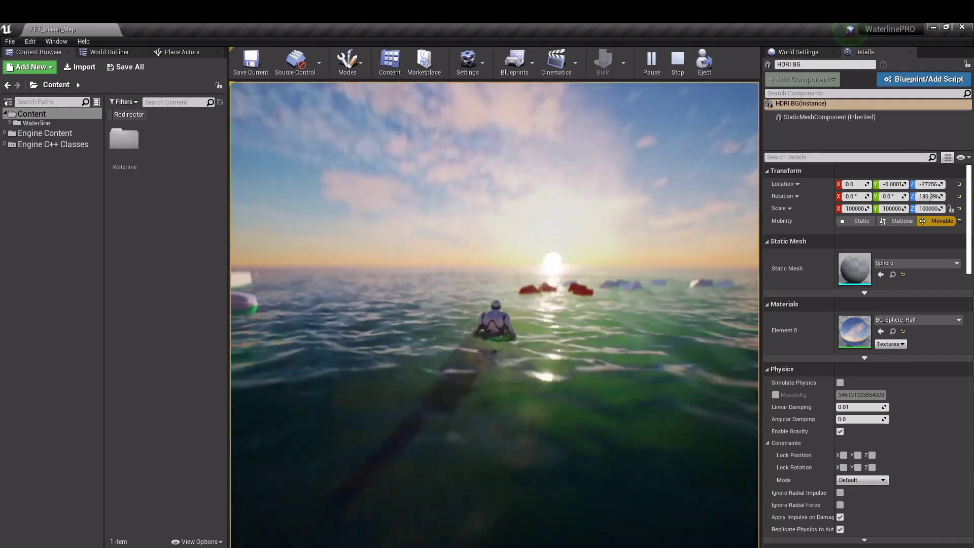
Step: View the ocean from below the surface and end the play session after swimming among the floating red cubes
key(s)
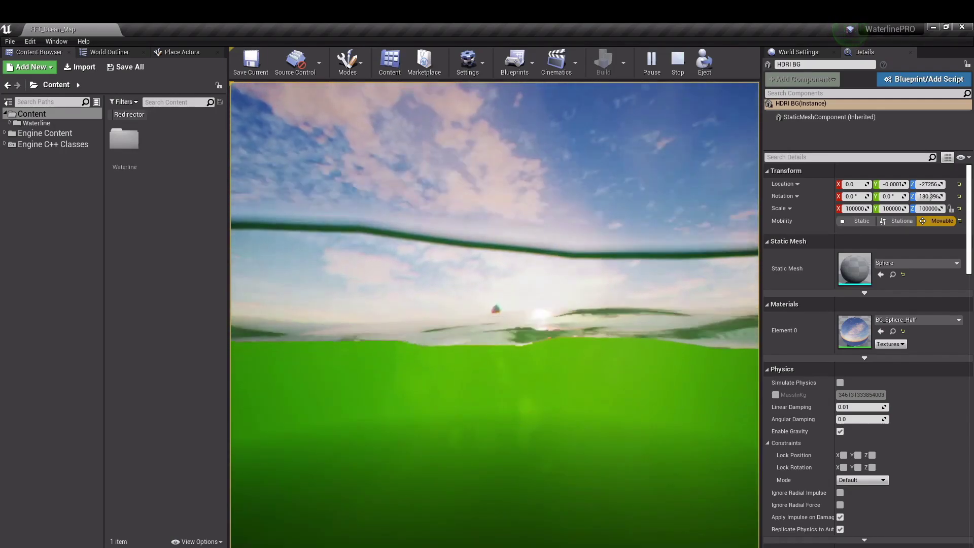
key(c)
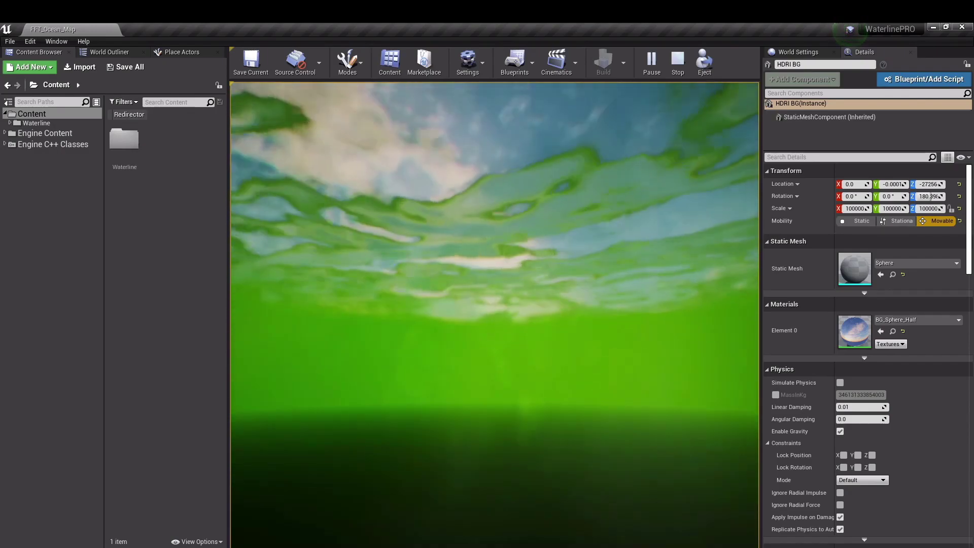
key(w)
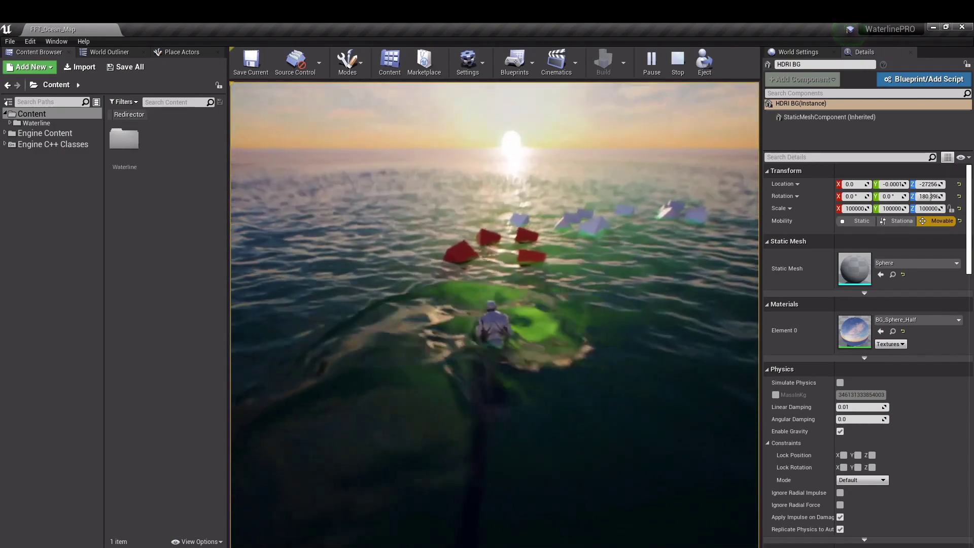
key(w)
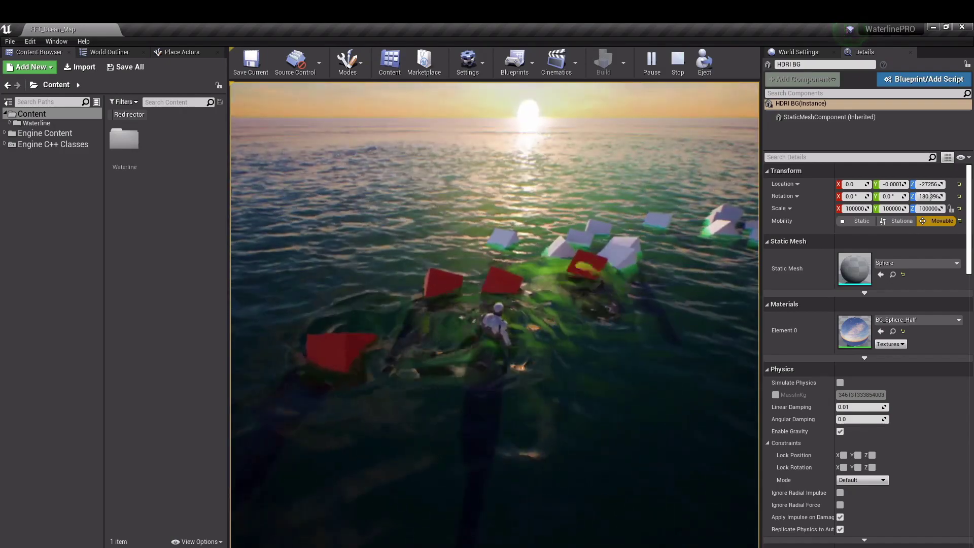
key(s)
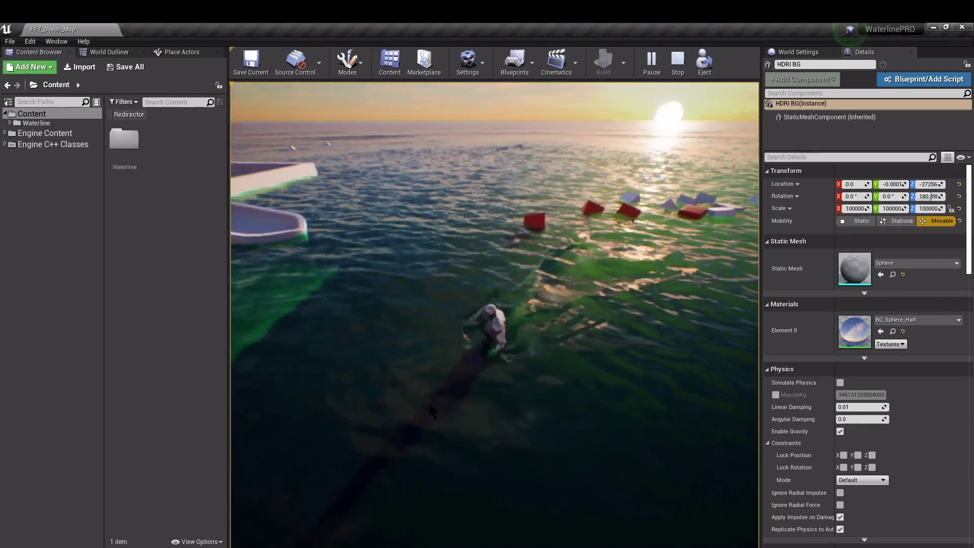
key(Escape)
Step: Select the 5_FFT_Ocean_Sim actor and collapse its Waterline Settings, Water Simulation and Water Buoyancy categories to examine the Ocean Simulation settings
right_drag(515, 249, 548, 231)
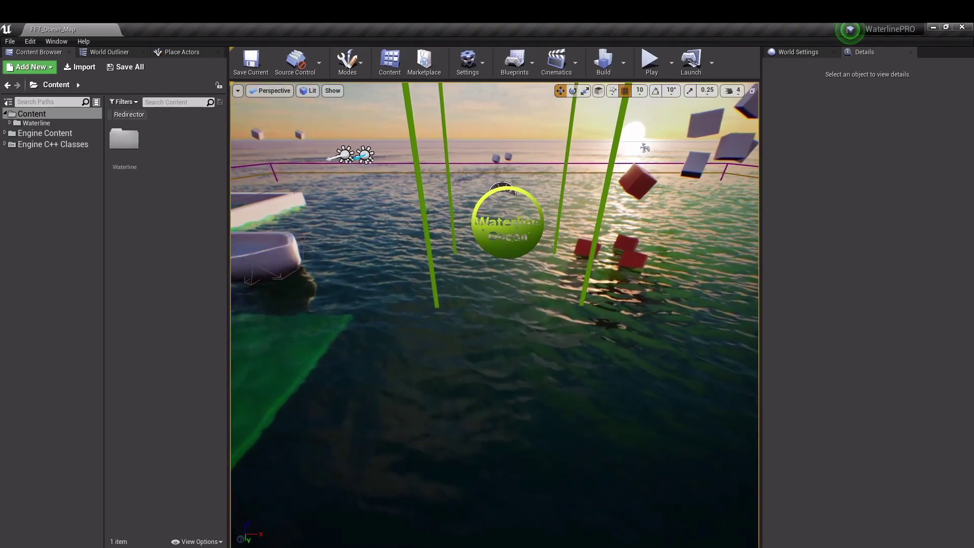
click(495, 235)
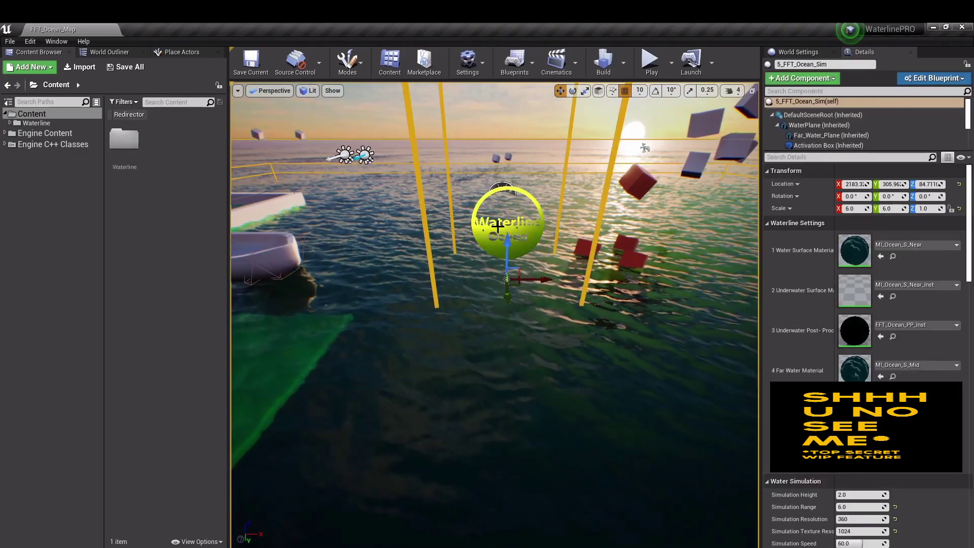
click(766, 224)
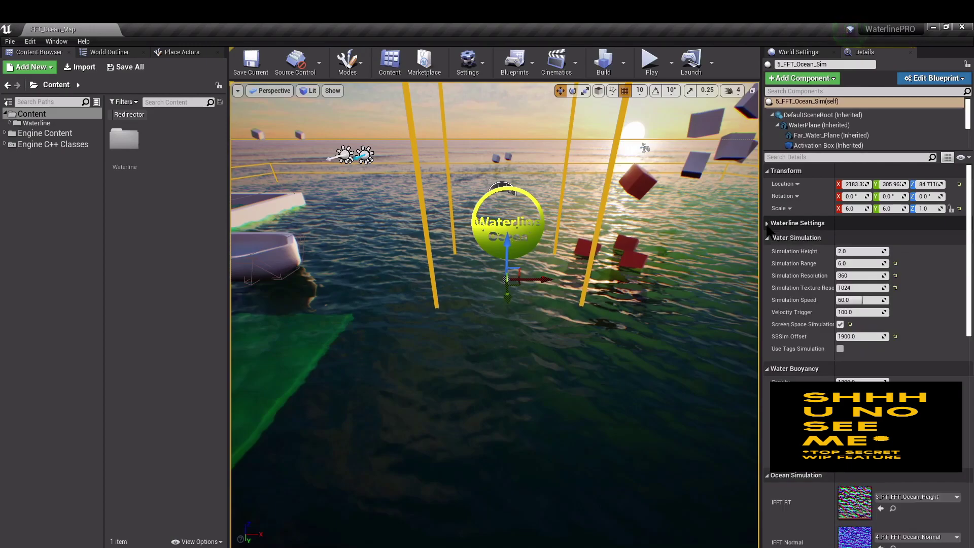
click(767, 240)
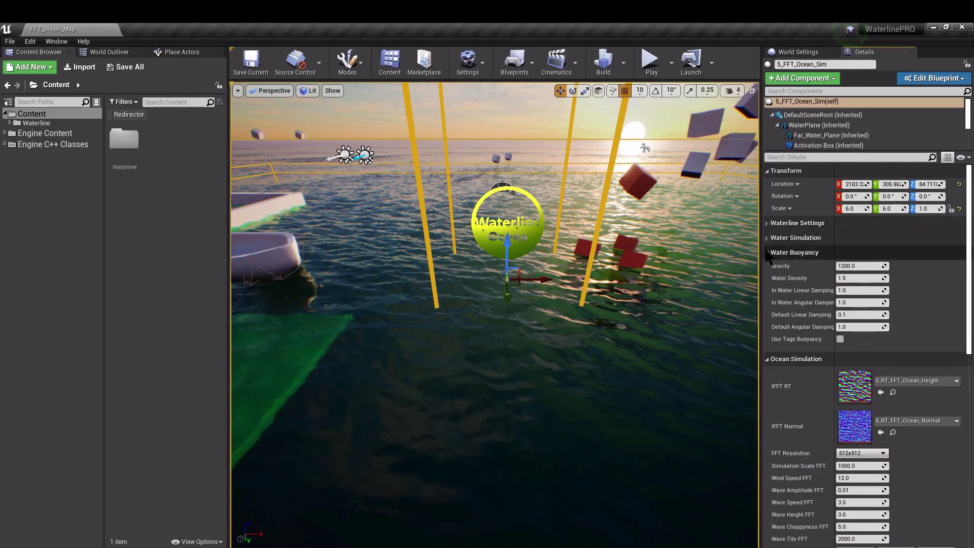
click(767, 253)
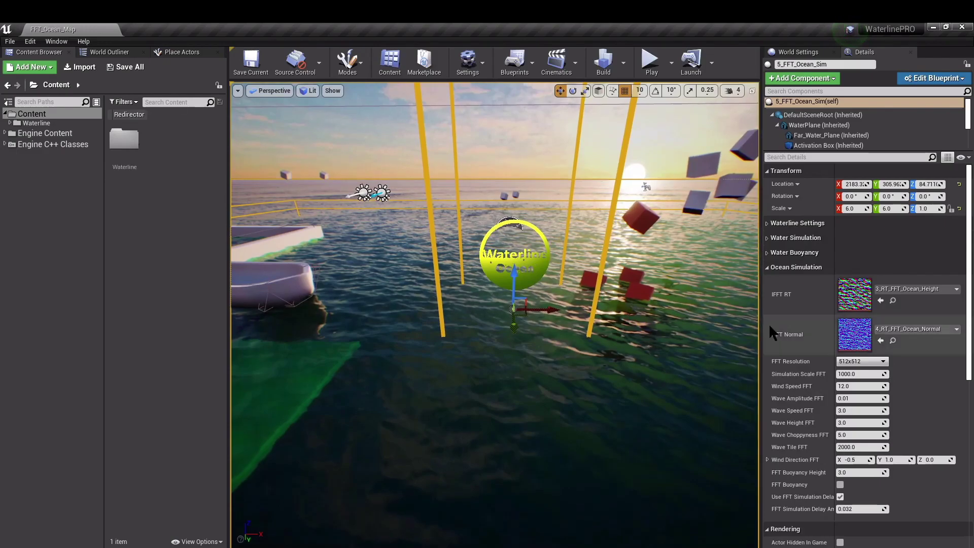
scroll(828, 284, down, 2)
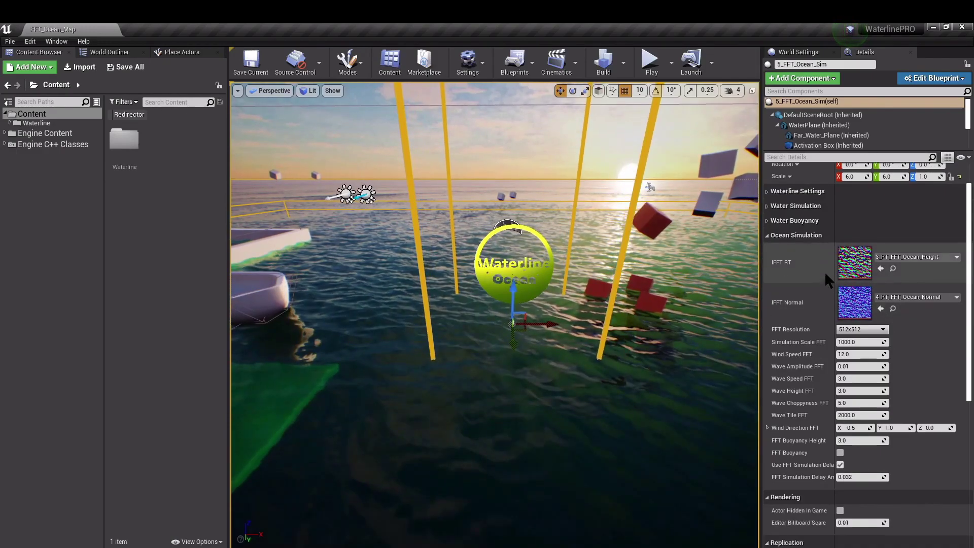
right_drag(495, 315, 498, 300)
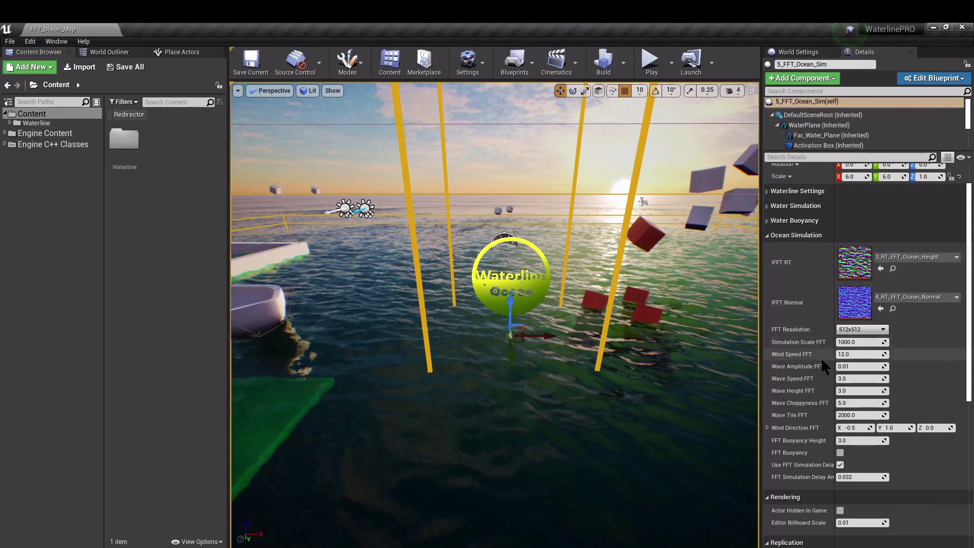
Step: Locate the ocean actor's IFFT RT render target, 3_RT_FFT_Ocean_Height, in the project content
click(893, 268)
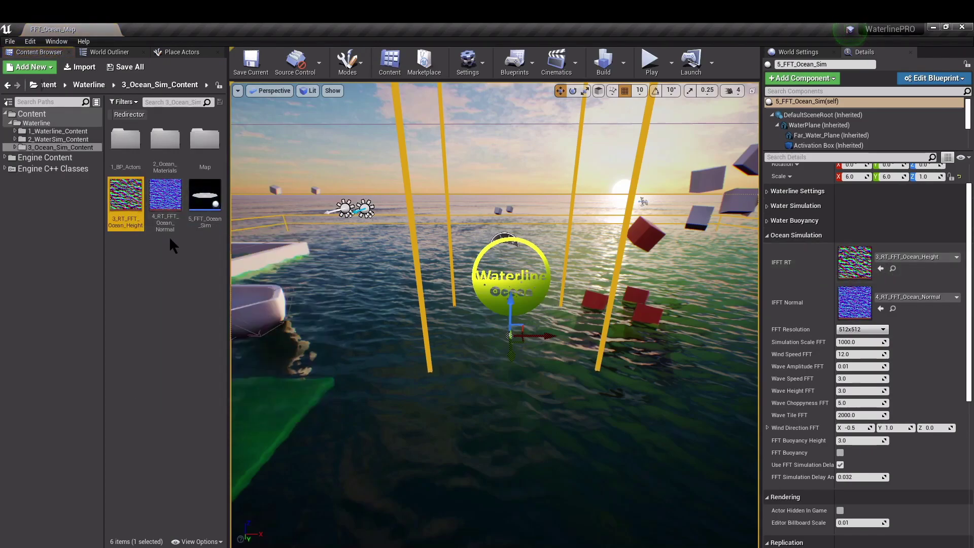
right_drag(399, 286, 393, 297)
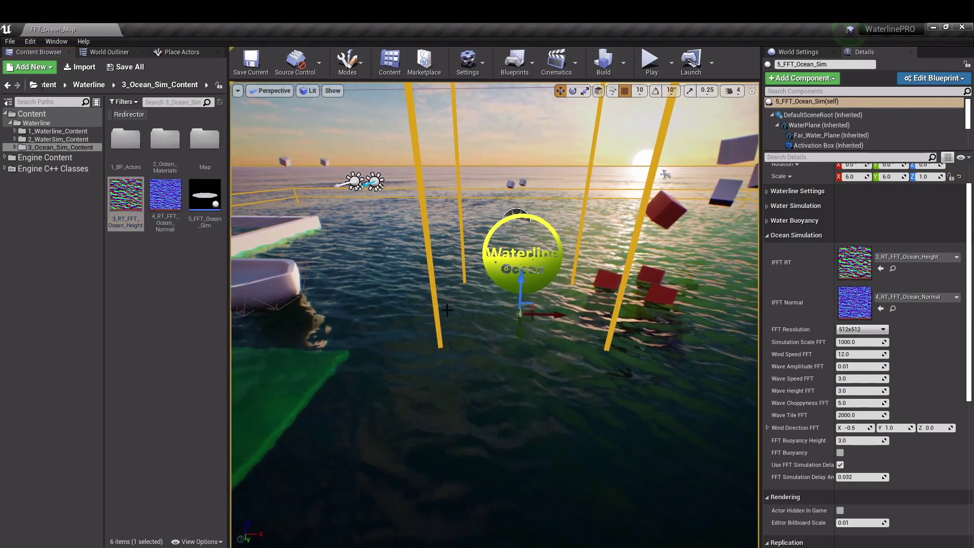
right_drag(594, 360, 594, 348)
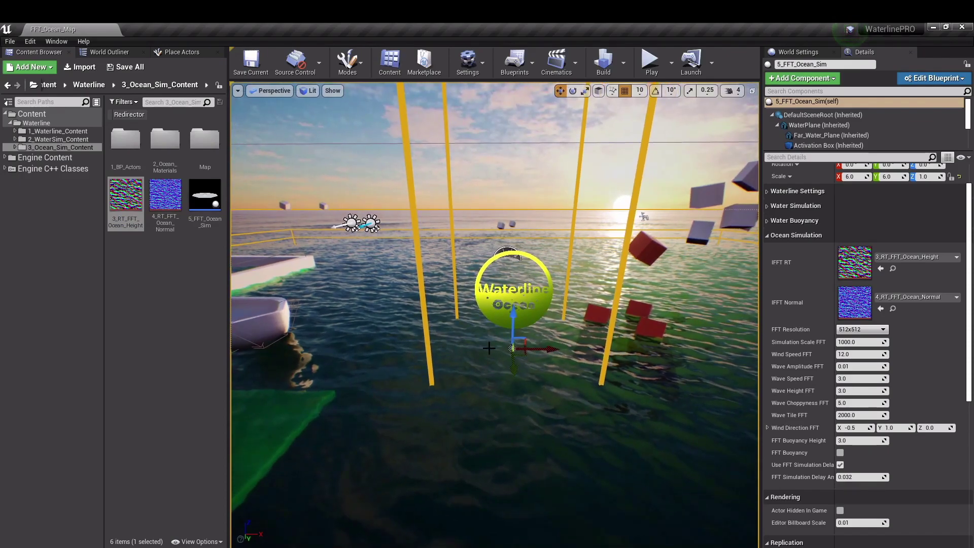
Step: Delete the 5_FFT_Ocean_Sim actor and place the Standalone_FFT actor from the 1_BP_Actors folder in the level
key(Delete)
double_click(124, 152)
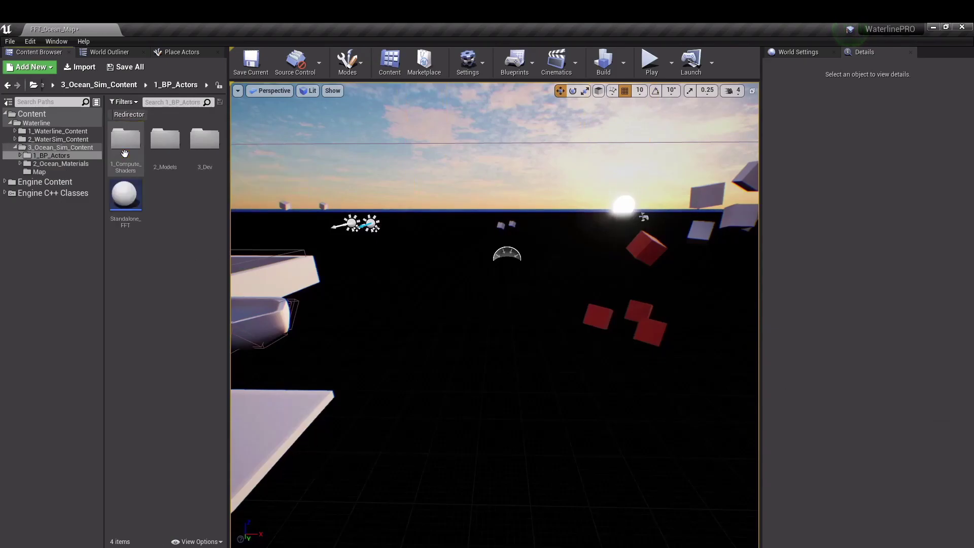
drag(139, 203, 563, 425)
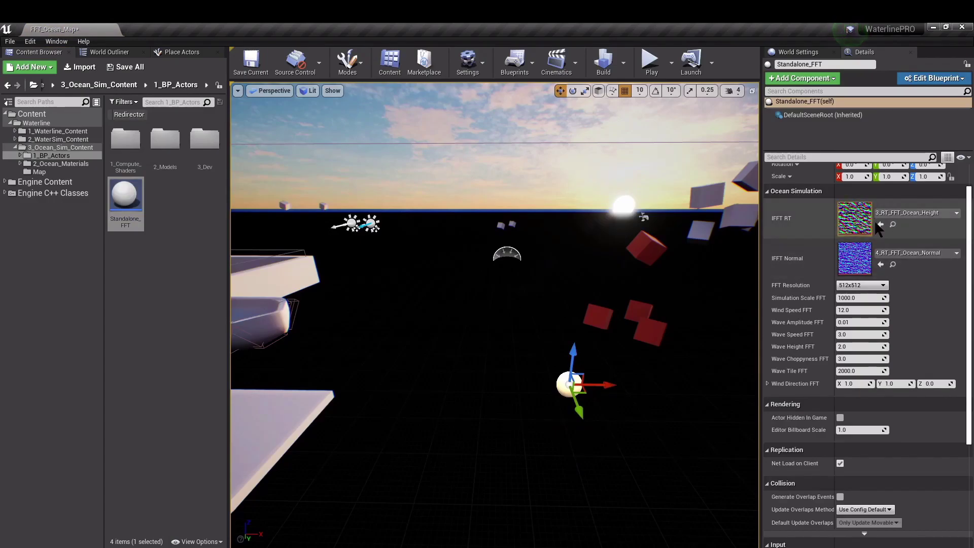
Step: Open the Standalone_FFT actor's 4_RT_FFT_Ocean_Normal and 3_RT_FFT_Ocean_Height render targets in preview windows
click(893, 224)
double_click(130, 198)
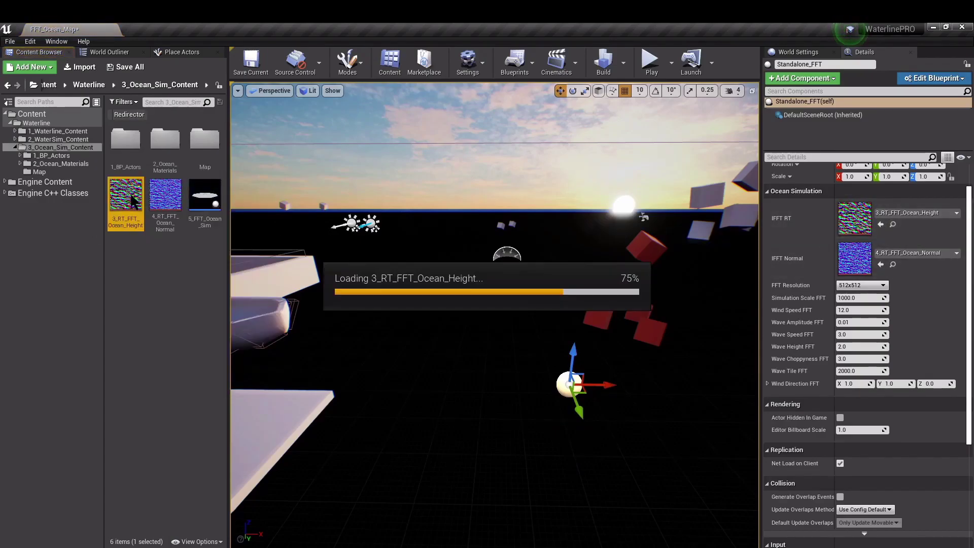
double_click(163, 197)
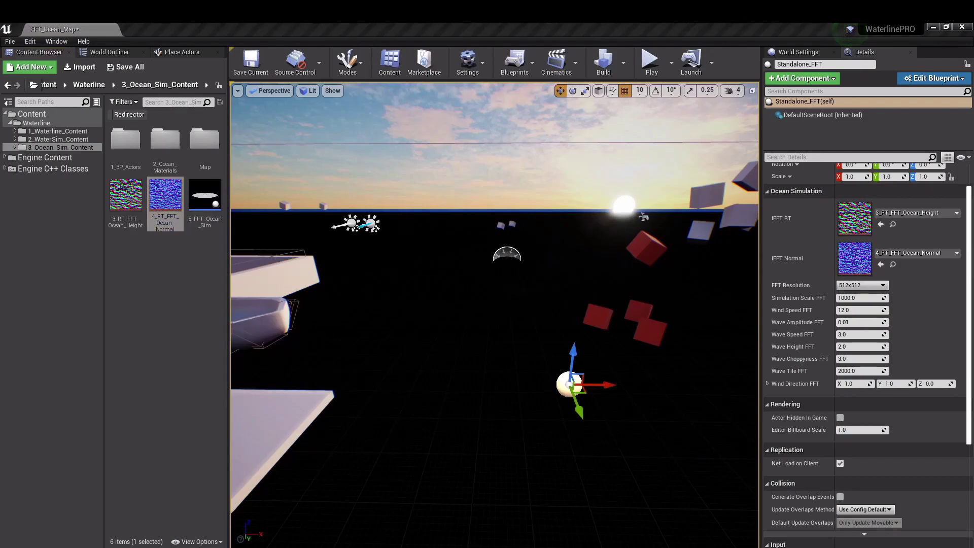
double_click(855, 259)
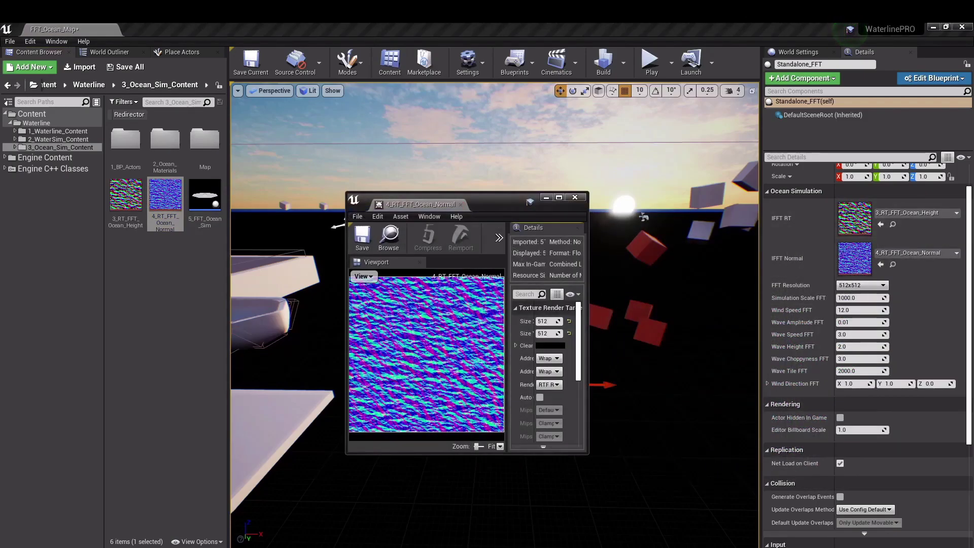
double_click(855, 218)
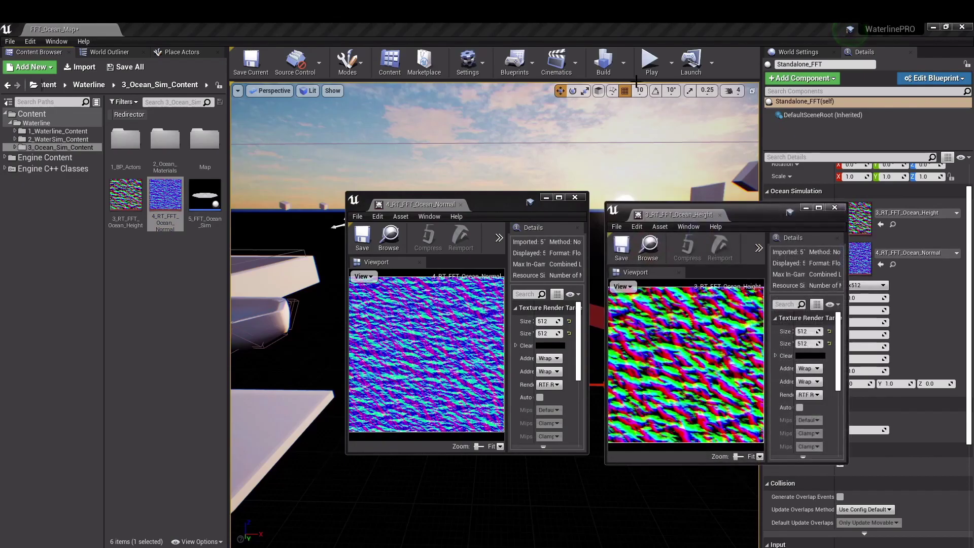
Step: Play the level to watch the two render targets side by side, ending with play stopped and both previews closed
click(649, 61)
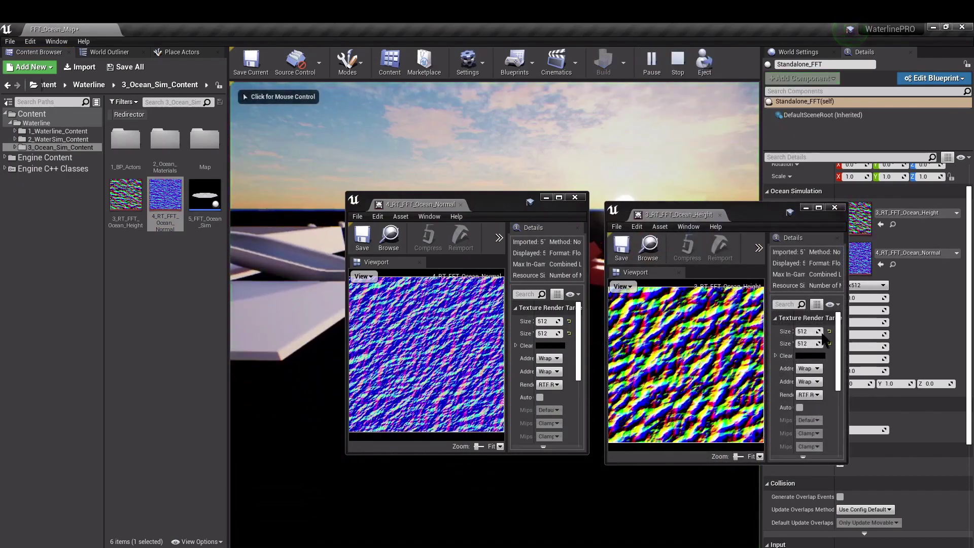
mouse_move(731, 206)
mouse_down()
mouse_move(721, 191)
mouse_move(701, 201)
mouse_move(746, 200)
mouse_up()
click(721, 158)
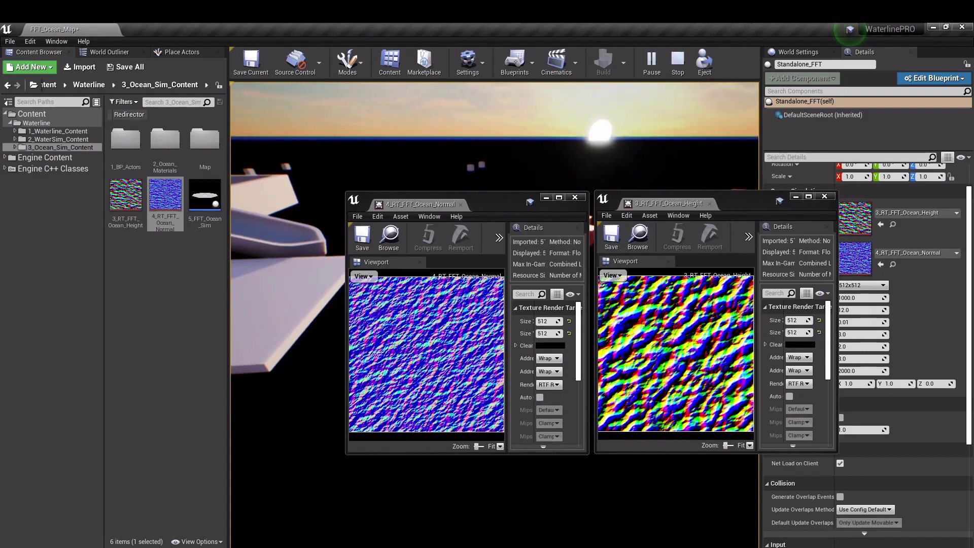
key(Escape)
click(575, 197)
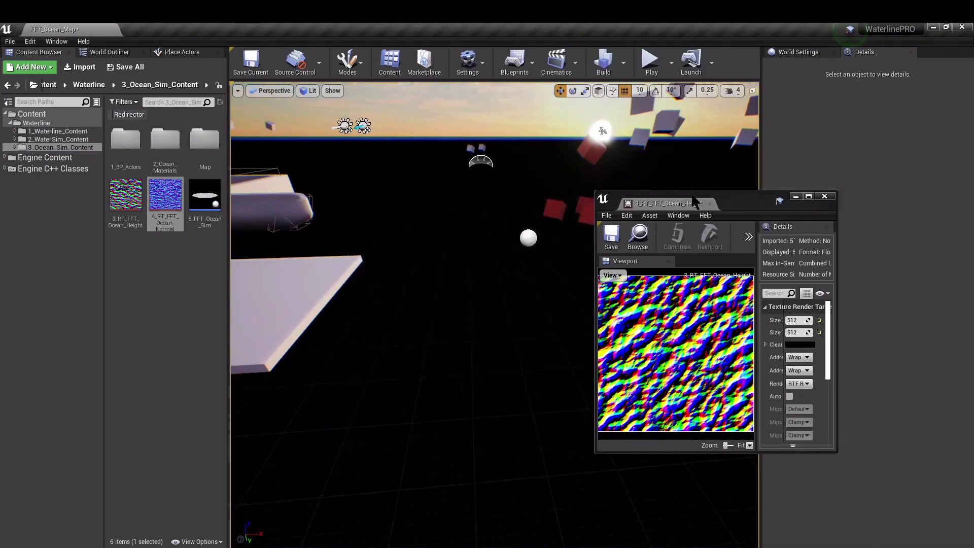
click(825, 196)
Step: Undo the placement of the Standalone_FFT actor and the deletion of the 5_FFT_Ocean_Sim actor
key(ctrl+z)
key(ctrl+z)
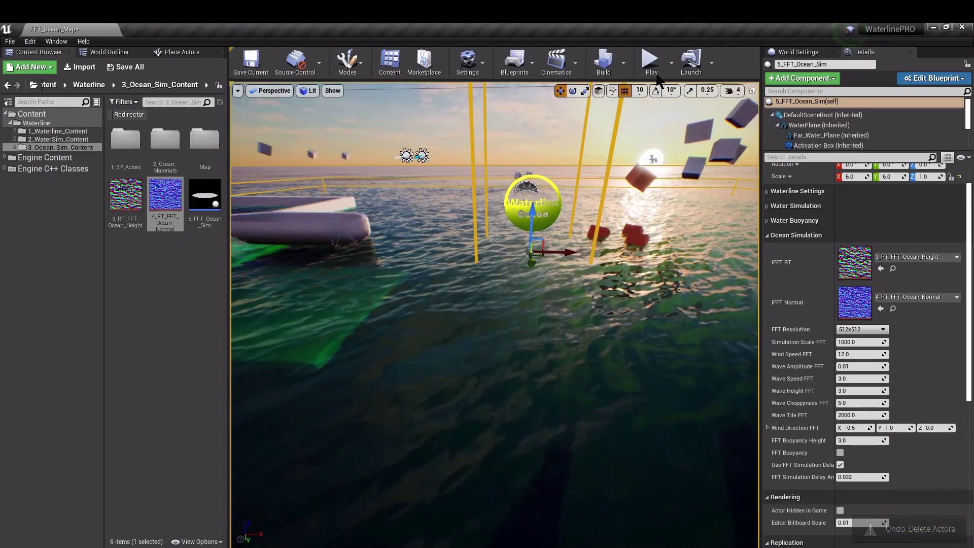
Step: Play the level to preview the restored 5_FFT_Ocean_Sim ocean, ending with play stopped
click(644, 72)
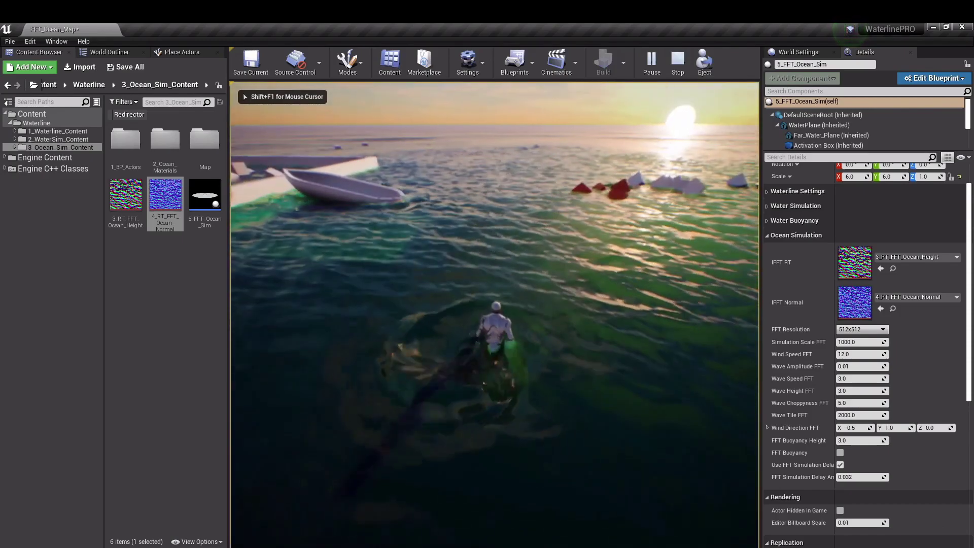
key(Escape)
click(543, 314)
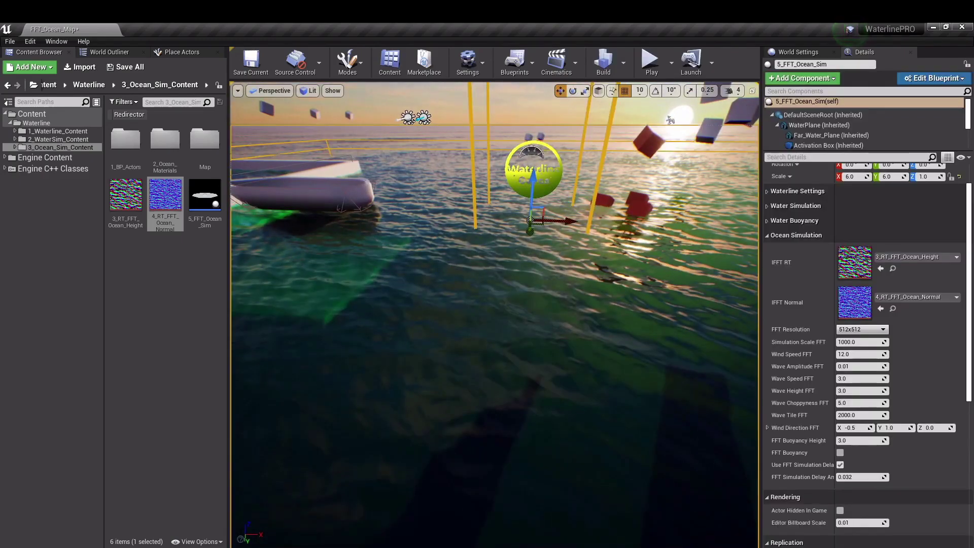
right_drag(546, 325, 547, 305)
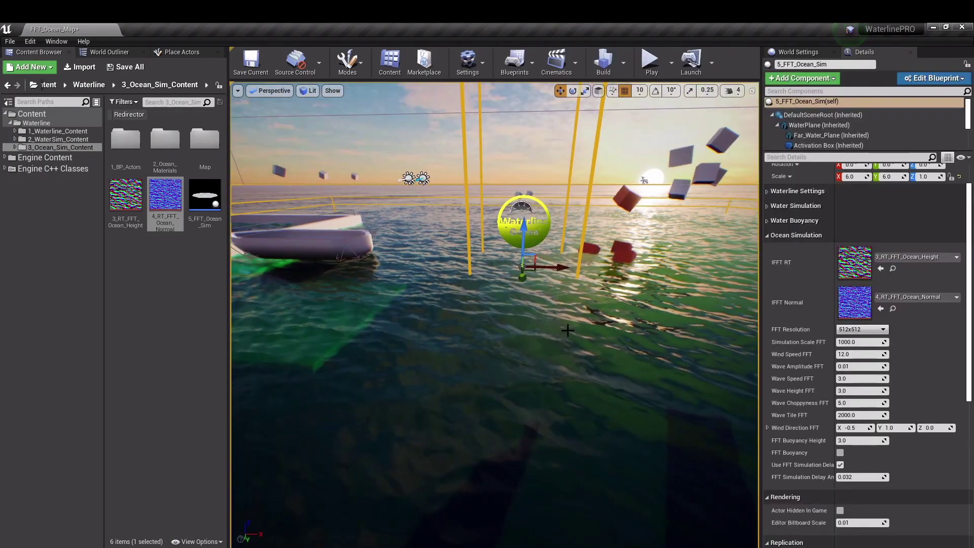
Step: Set the ocean actor's FFT Resolution to 128x128 and play the level briefly to preview the change
click(865, 330)
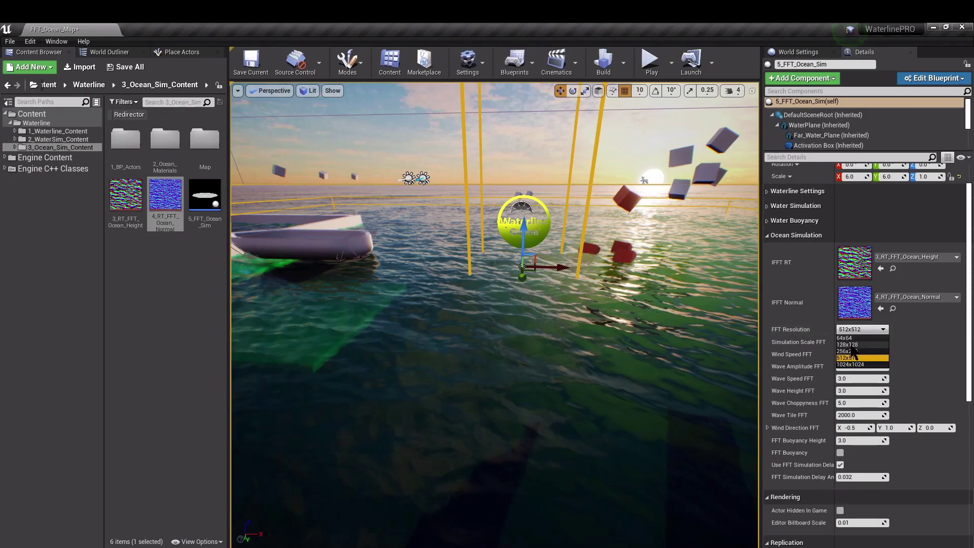
click(847, 345)
click(650, 59)
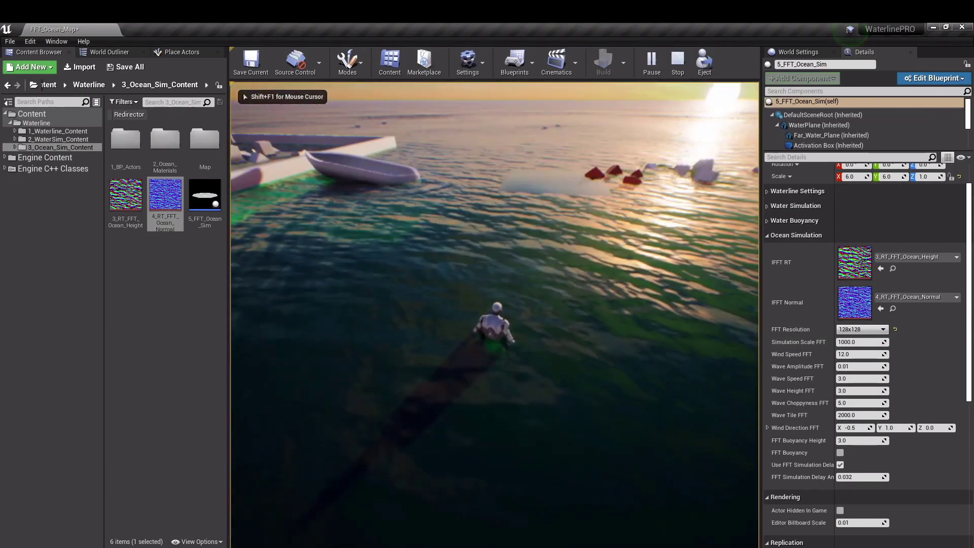
key(Escape)
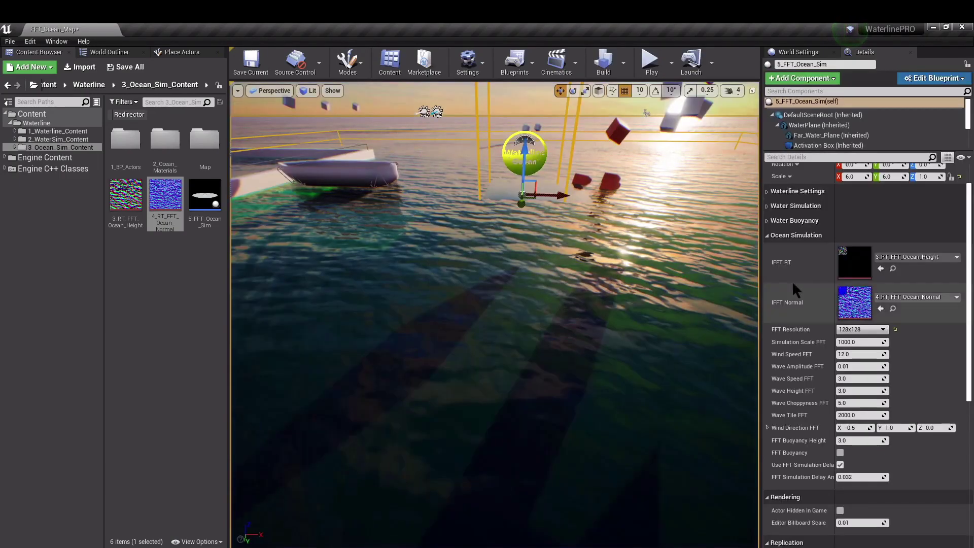
Step: Open the actor's IFFT RT and IFFT Normal render targets in one widened editor window, with 3_RT_FFT_Ocean_Height in front
double_click(854, 262)
drag(843, 203, 637, 194)
double_click(856, 303)
click(523, 187)
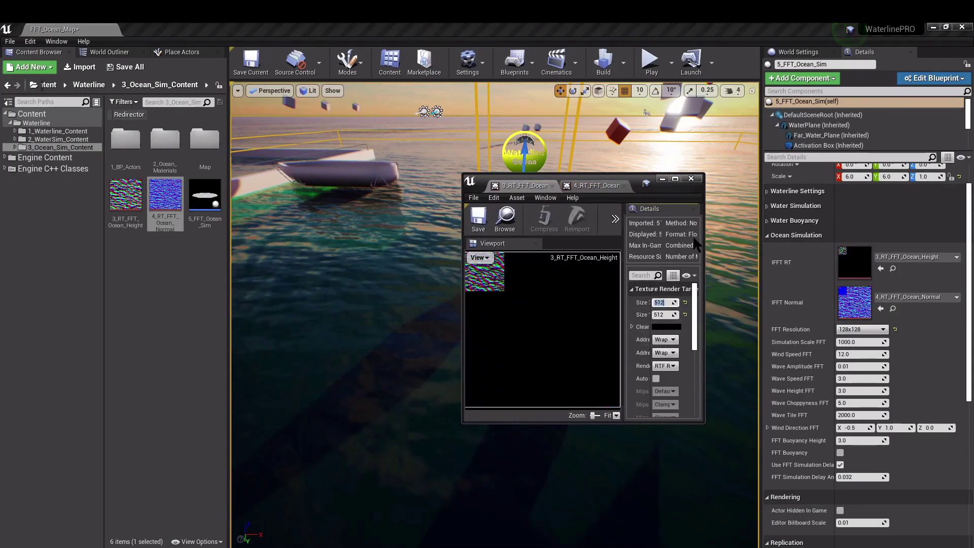
drag(705, 243, 791, 246)
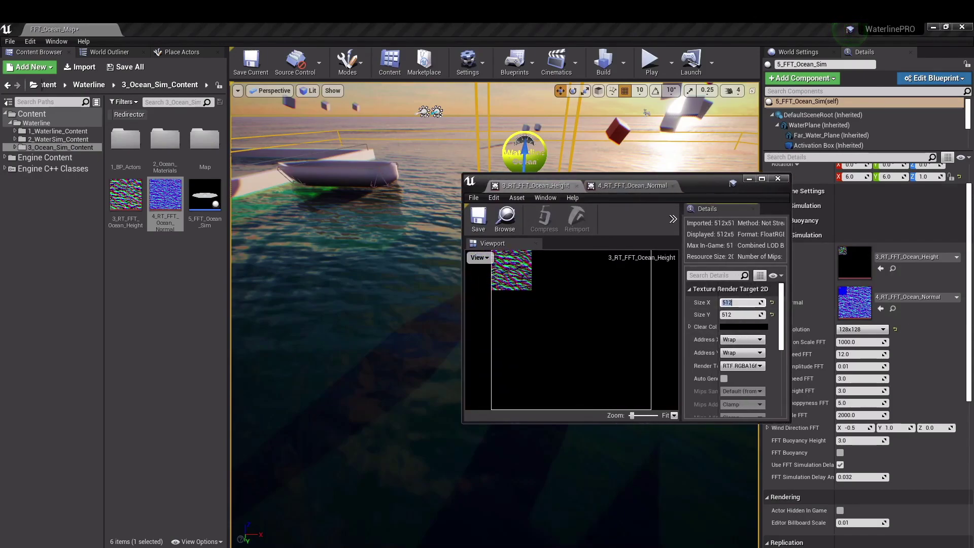
Step: Set Size X and Size Y to 128 on both the 3_RT_FFT_Ocean_Height and 4_RT_FFT_Ocean_Normal render targets
text(8)
key(Tab)
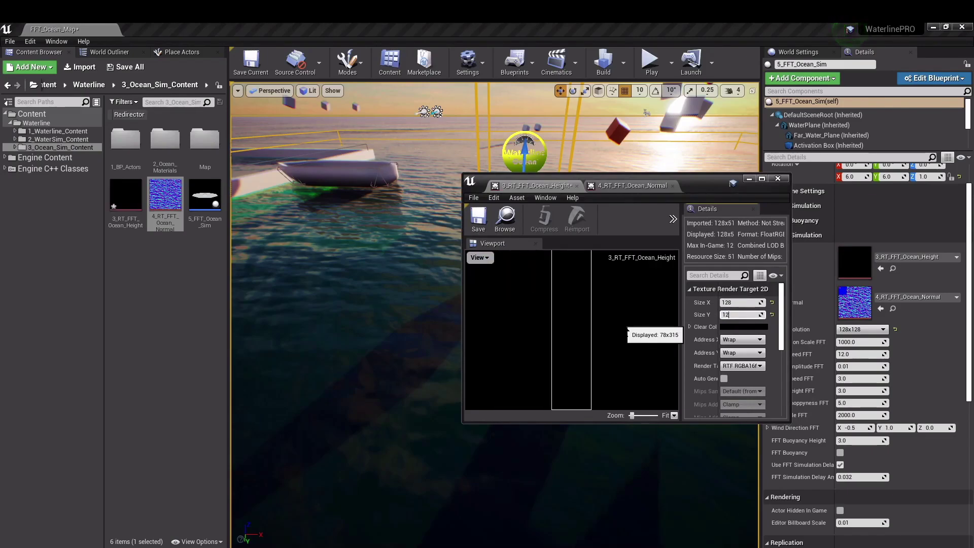
click(614, 186)
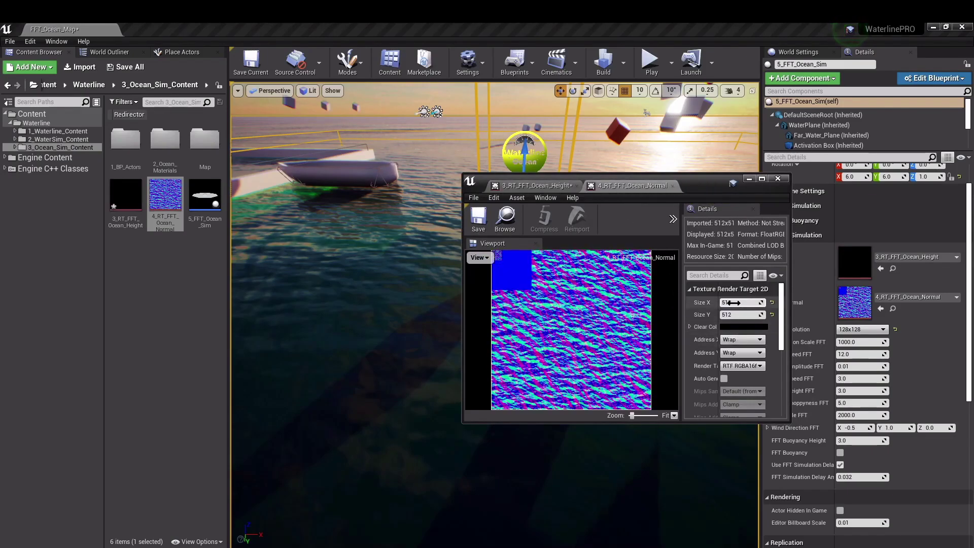
text(128)
key(Tab)
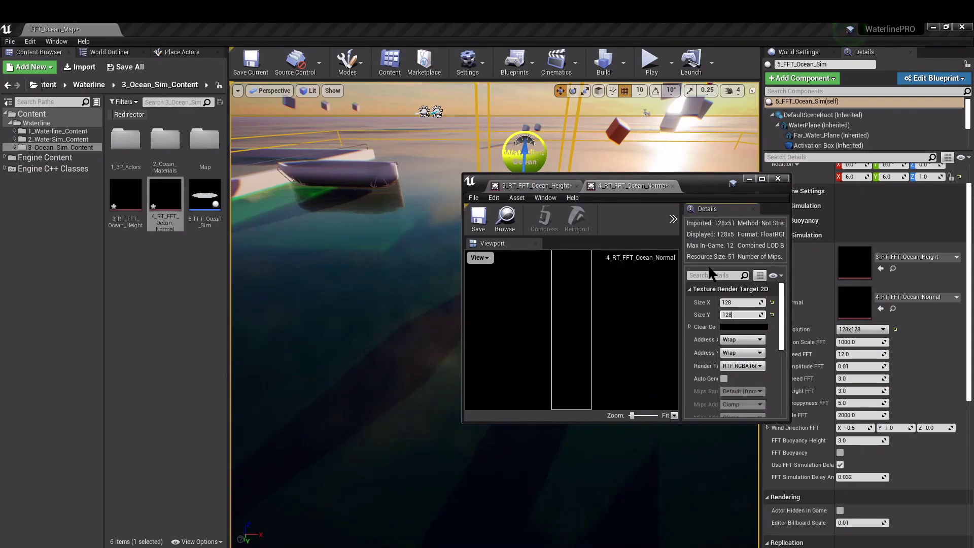
Step: Play the level with the normal render target in view and swim through the 128x128 ocean, ending with play stopped
click(652, 63)
drag(701, 187, 698, 391)
click(525, 256)
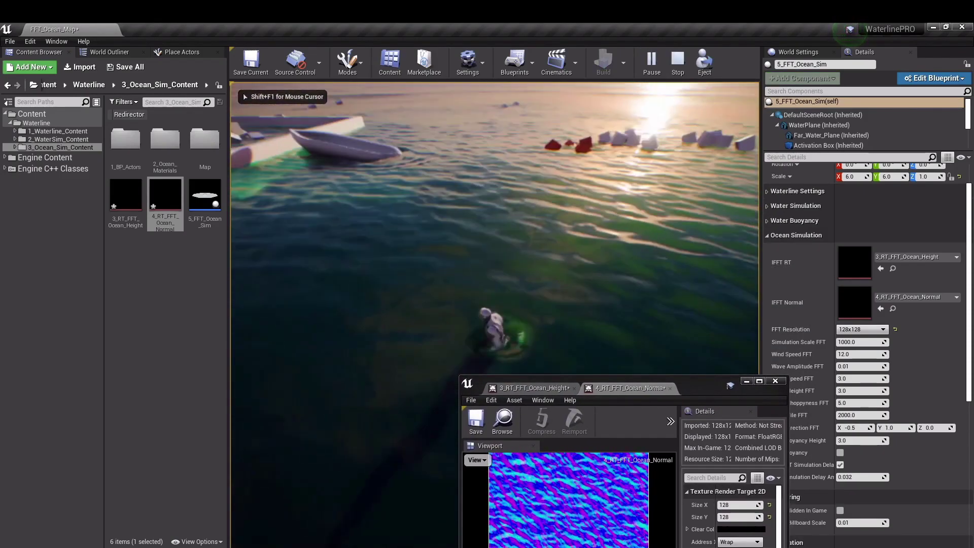
key(w)
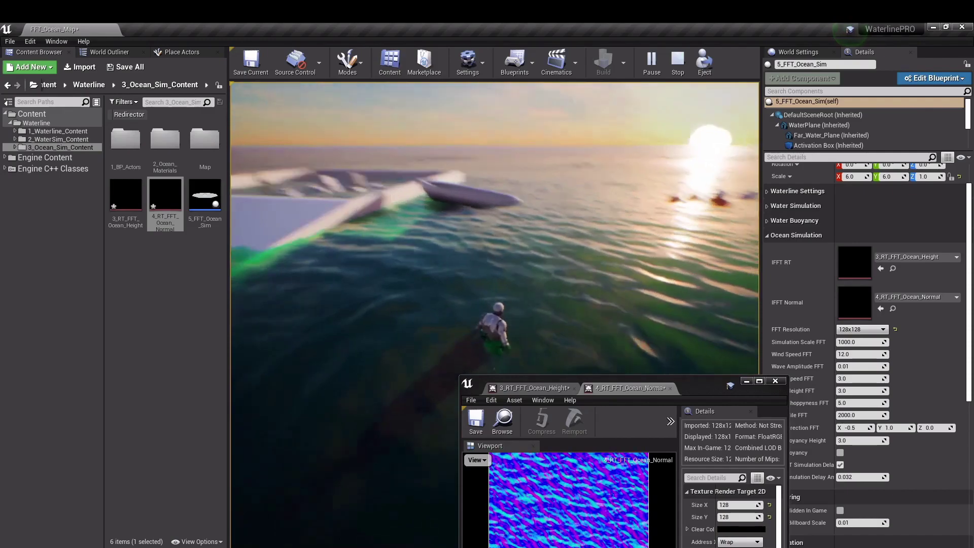
key(Escape)
Step: Show the 3_RT_FFT_Ocean_Height render target and move its window, shrunk, below the Content Browser's assets
drag(692, 383, 640, 213)
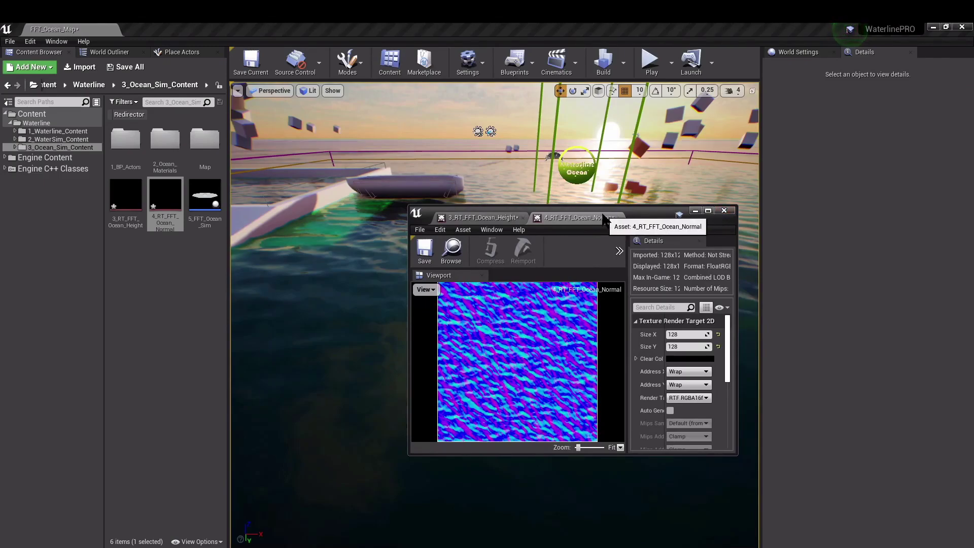
click(514, 219)
drag(645, 220, 239, 299)
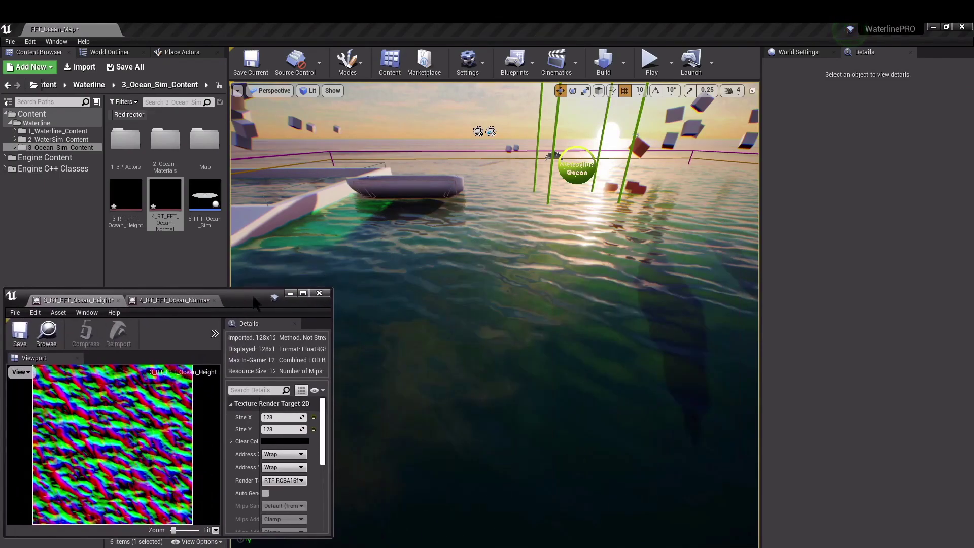
drag(331, 290, 224, 315)
Step: Reset the ocean actor's FFT Resolution to 512x512 and set Size X and Size Y to 512 on both render targets
click(451, 355)
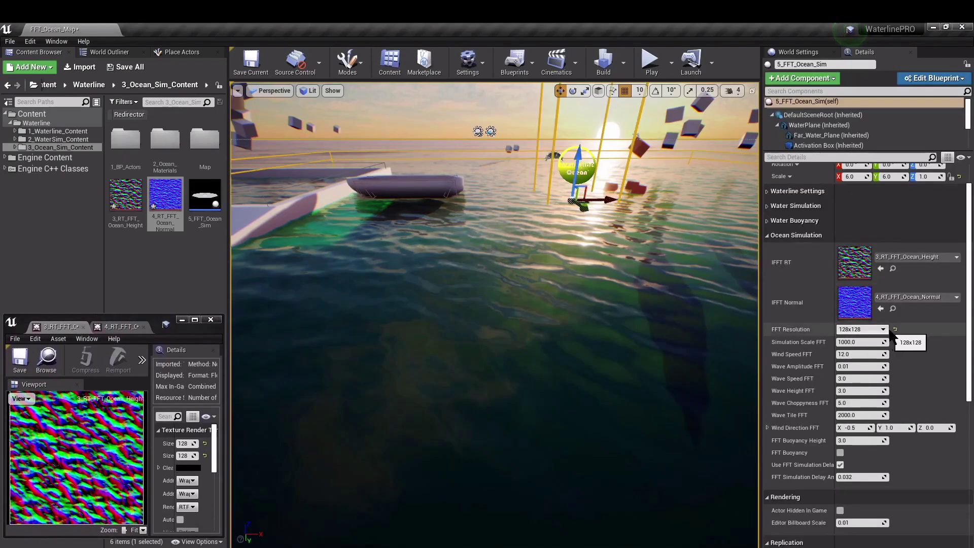
click(186, 443)
text(2)
key(Tab)
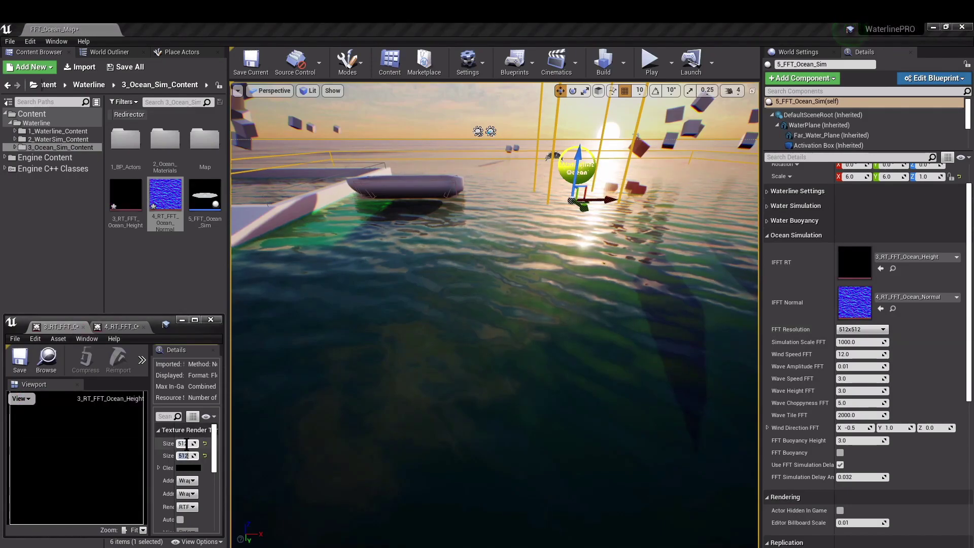
click(118, 328)
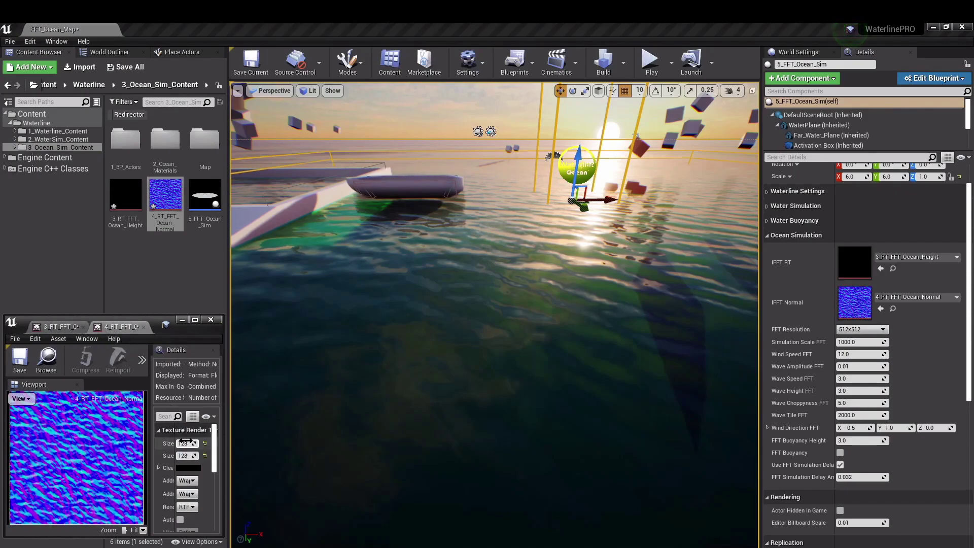
key(Tab)
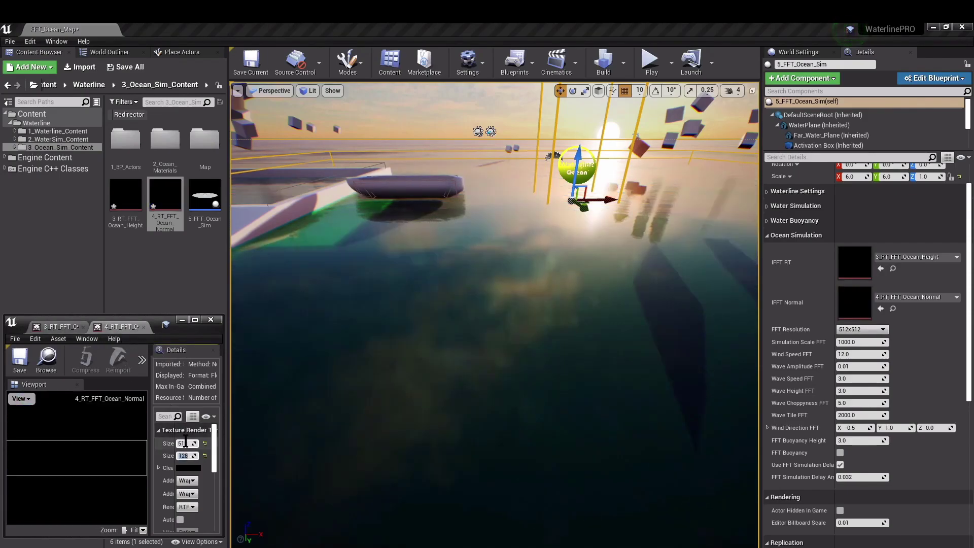
Step: Play the level to check the 512x512 ocean, then reselect the ocean actor and show the height render target
right_drag(455, 320, 556, 212)
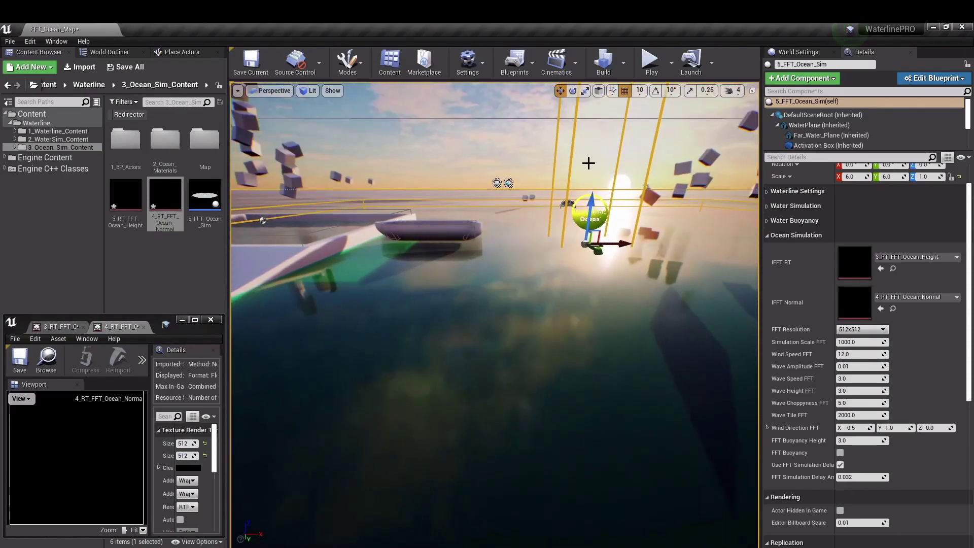
click(653, 60)
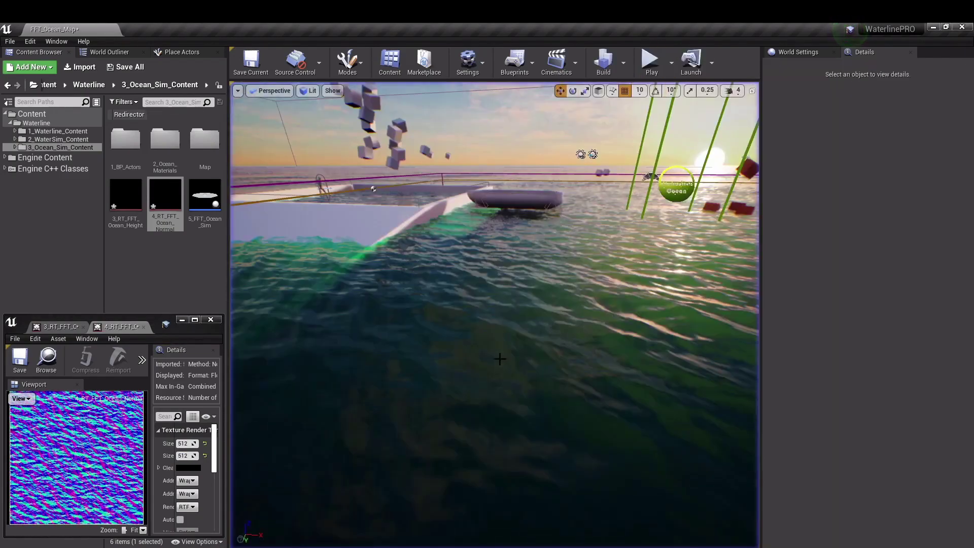
click(500, 359)
drag(537, 416, 639, 365)
drag(685, 407, 660, 406)
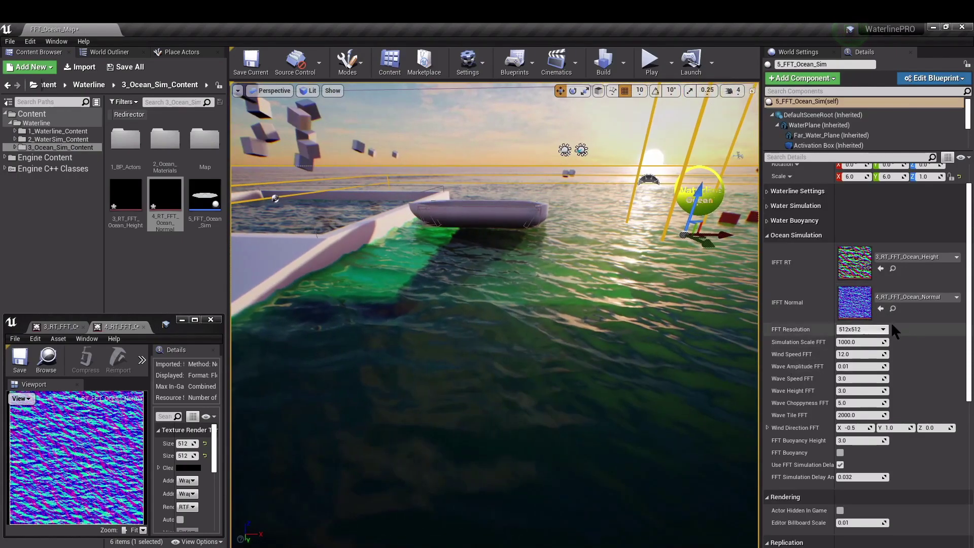
click(52, 329)
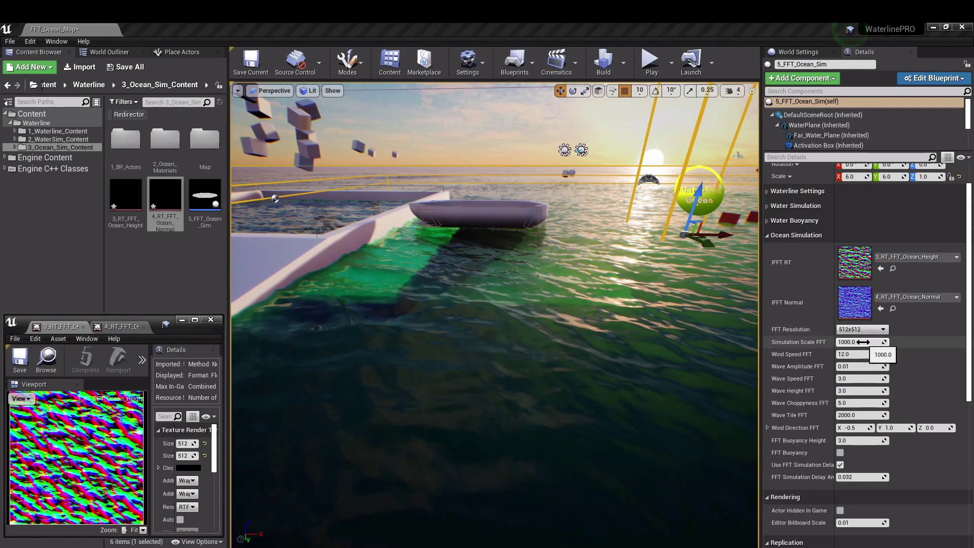
Step: Set Simulation Scale FFT to 400 and play the level to watch the waves and the height render target
click(640, 91)
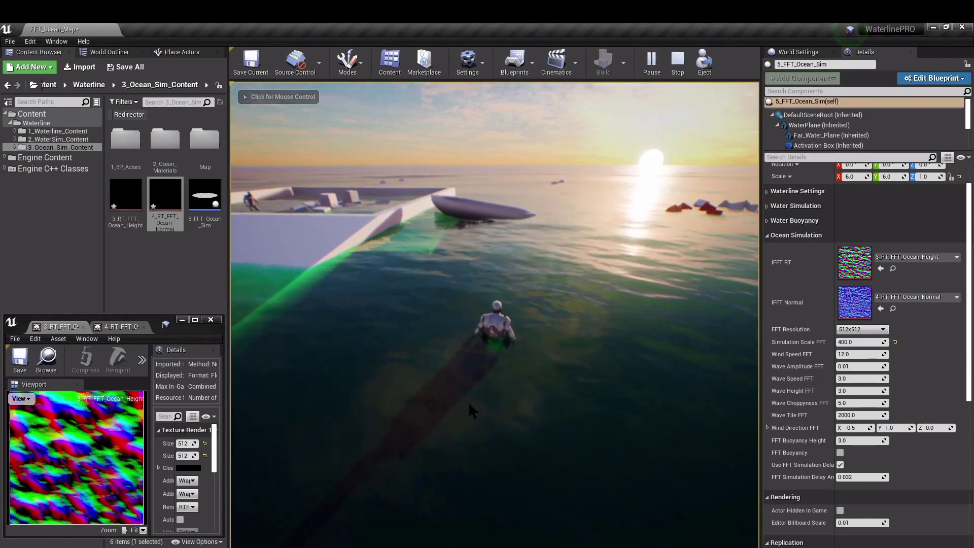
click(625, 373)
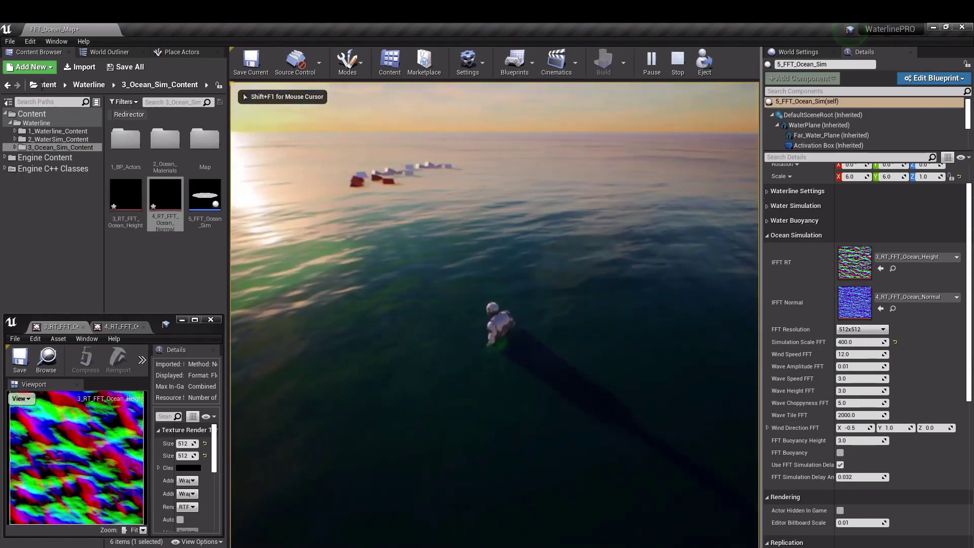
key(w)
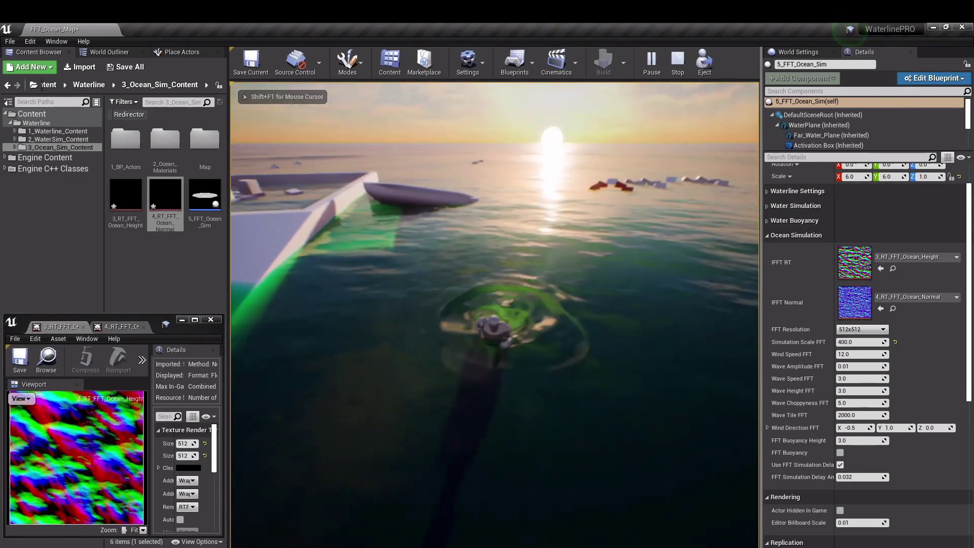
key(Escape)
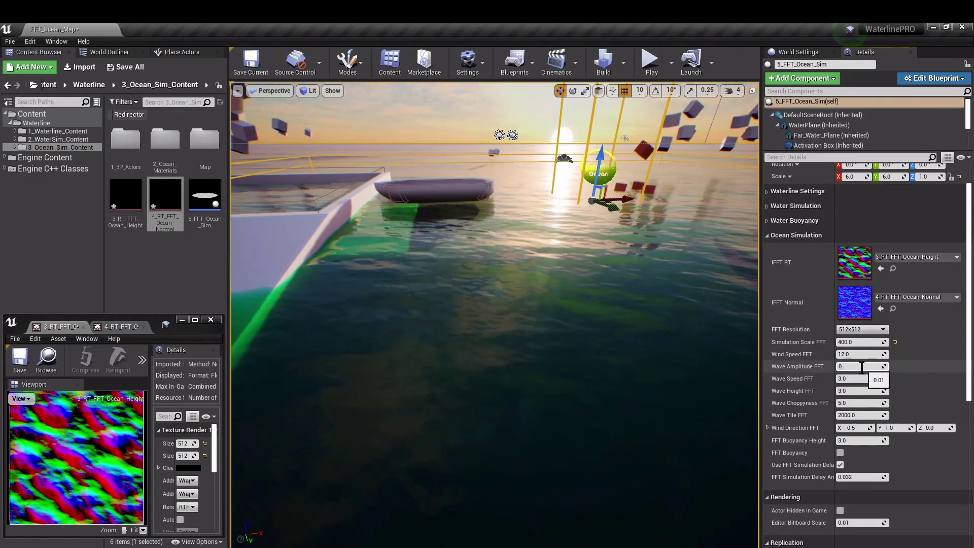
Step: Try Wave Amplitude FFT at 0.1 and at 0.2, playing the level with each value to watch the waves
click(649, 63)
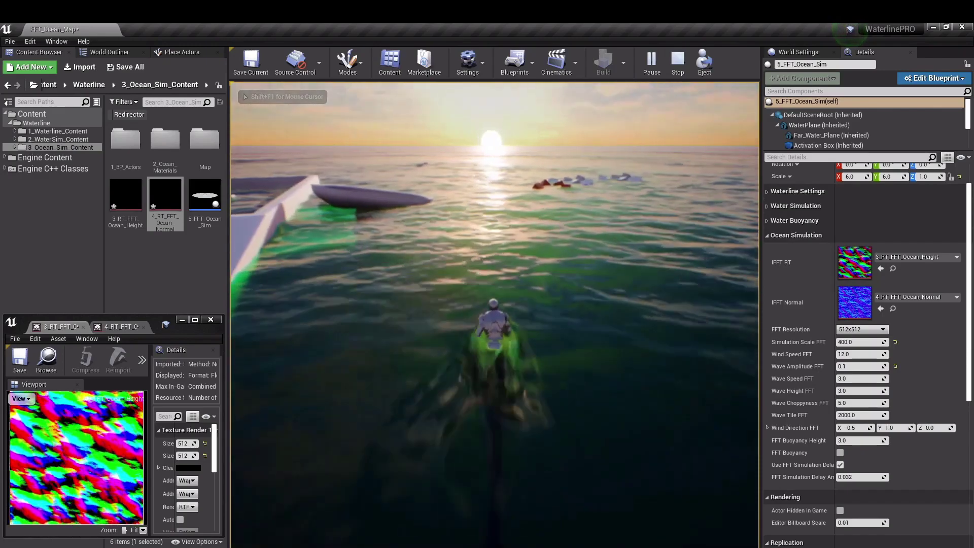
key(Escape)
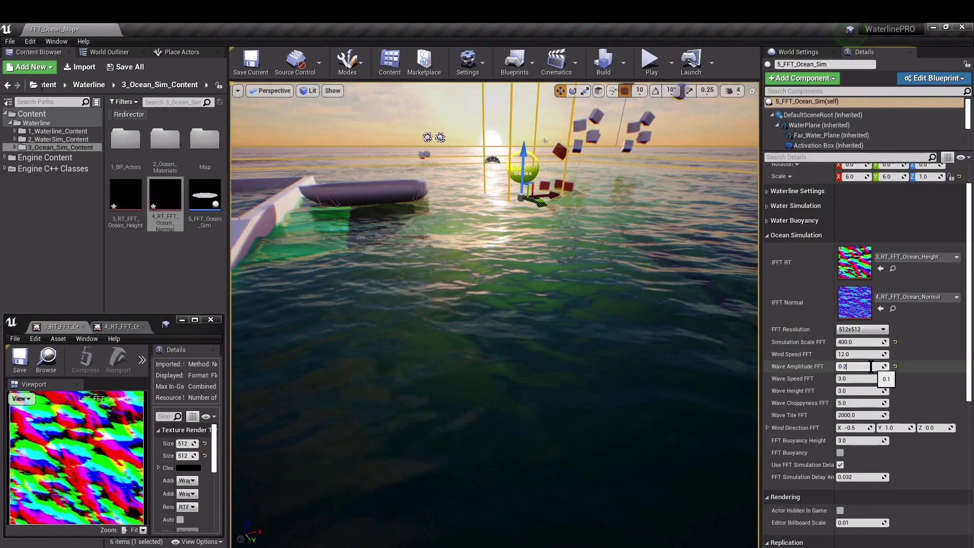
click(653, 71)
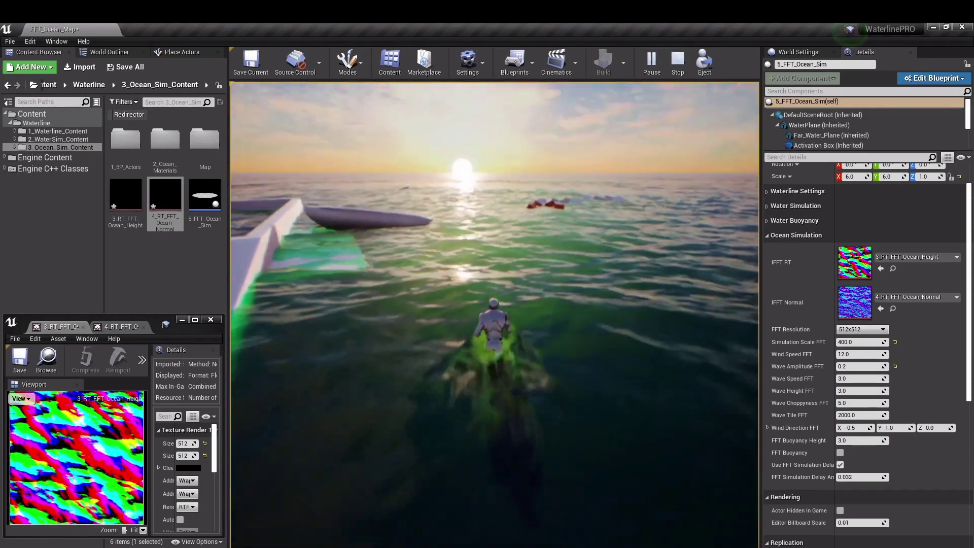
key(w)
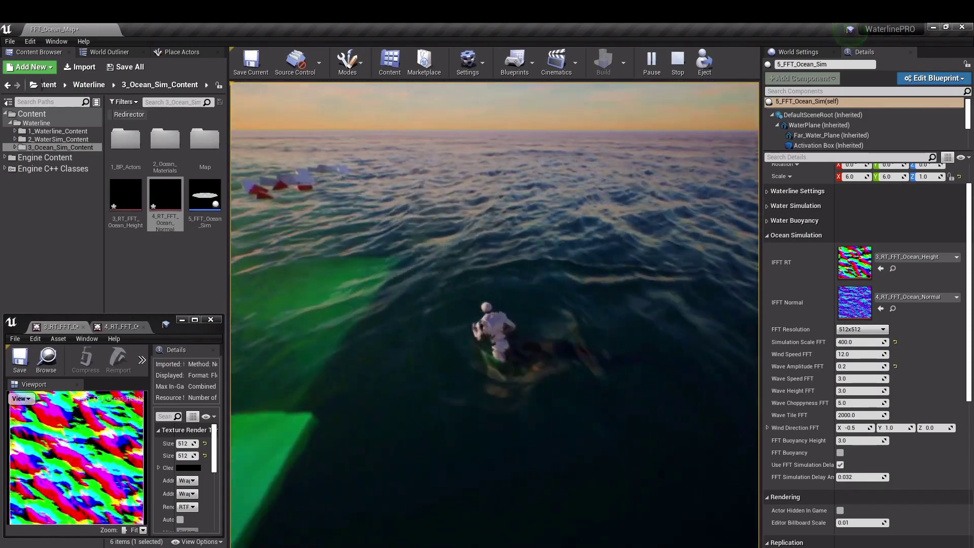
key(w)
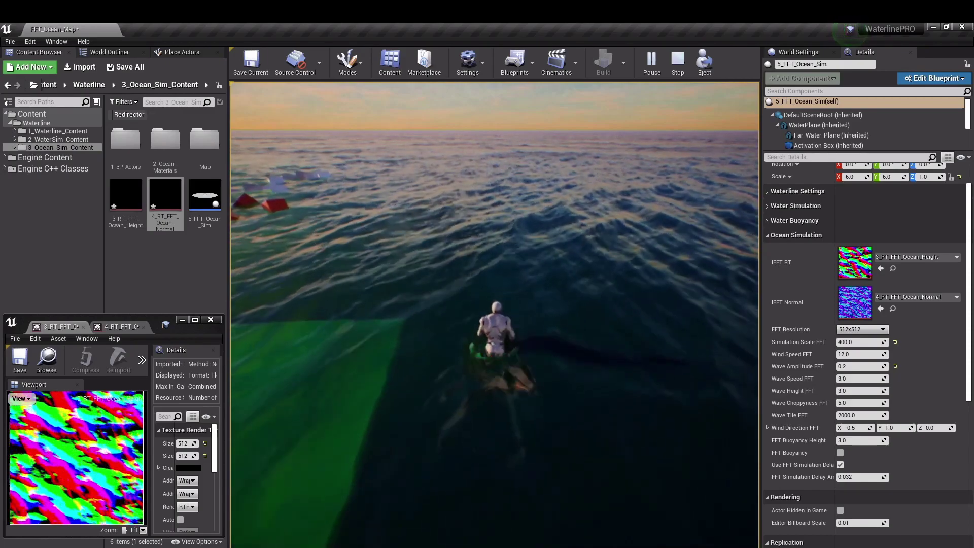
key(w)
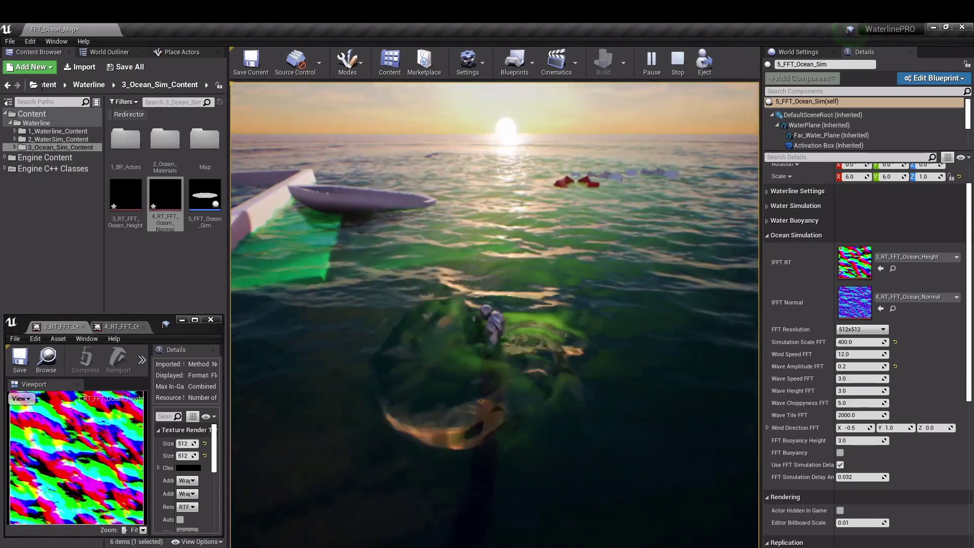
key(Escape)
Step: Reset the ocean actor's Simulation Scale FFT to 1000 and Wave Amplitude FFT to its default
click(497, 345)
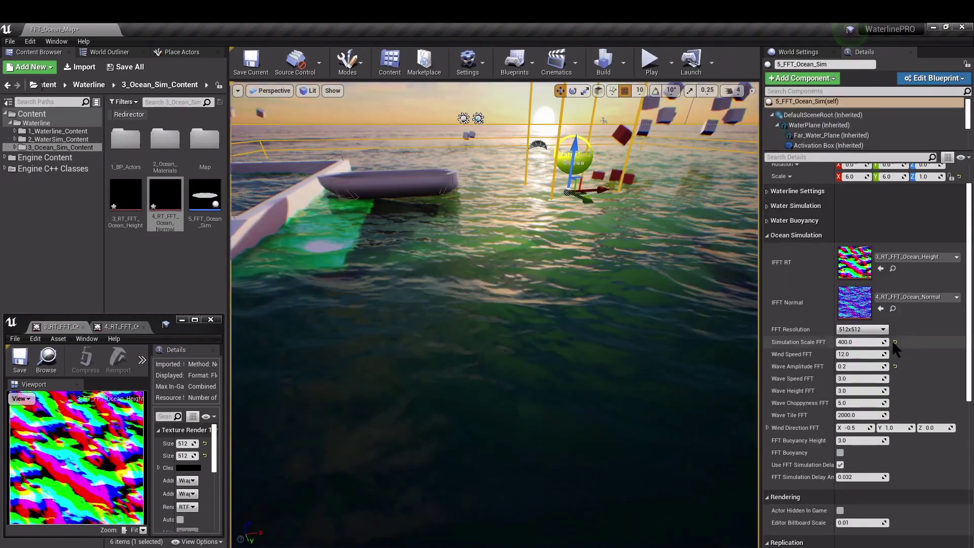
click(894, 343)
click(894, 367)
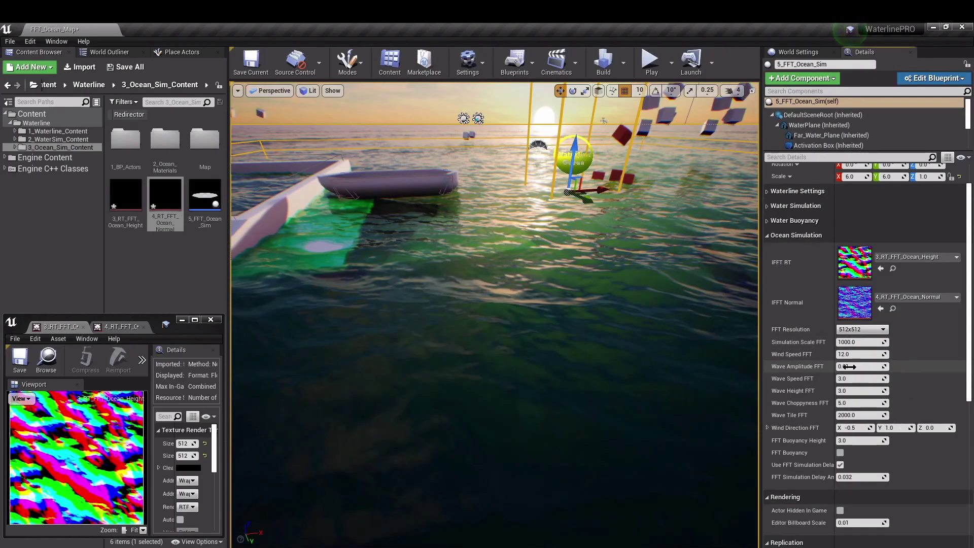
Step: Set Wind Speed FFT to 5 and play the level, swimming around to watch the calmer waves and the height render target
drag(495, 315, 472, 292)
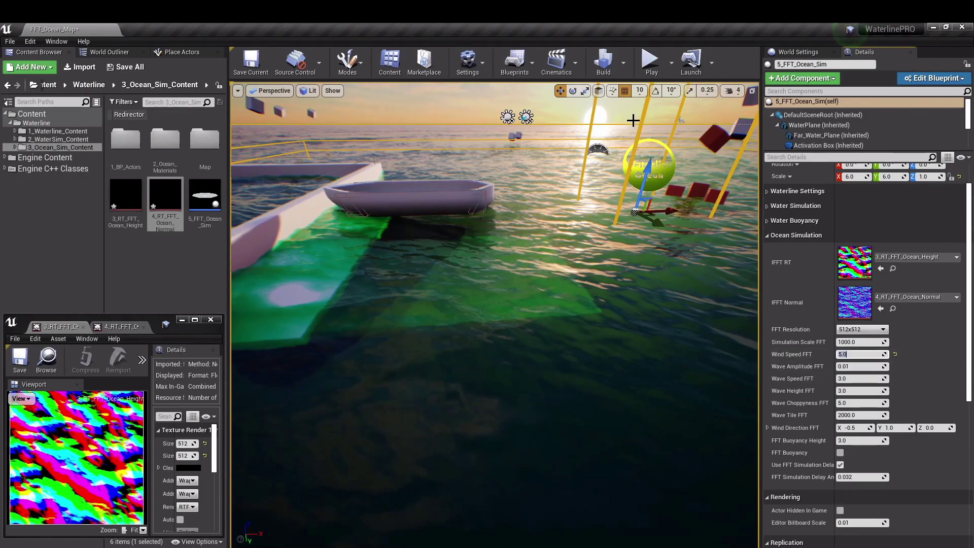
click(650, 62)
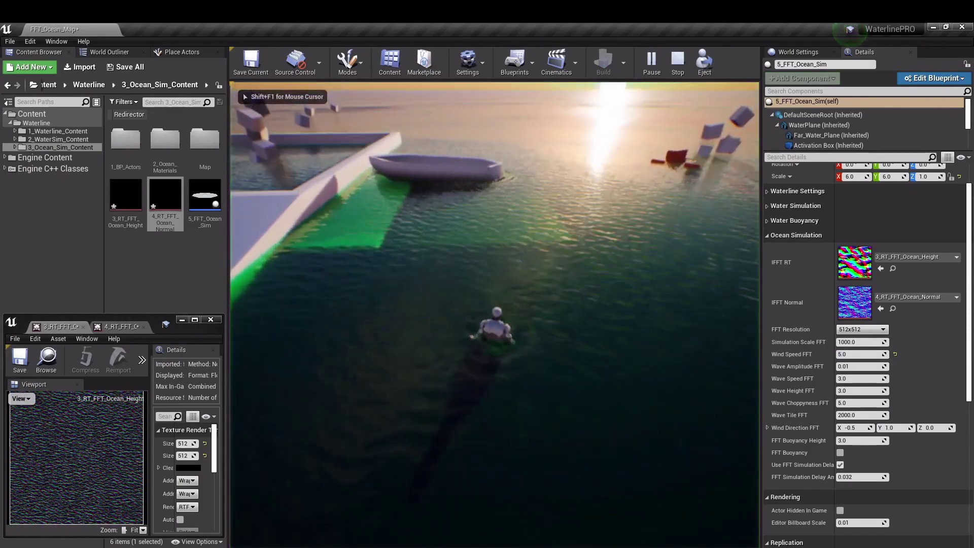
key(w)
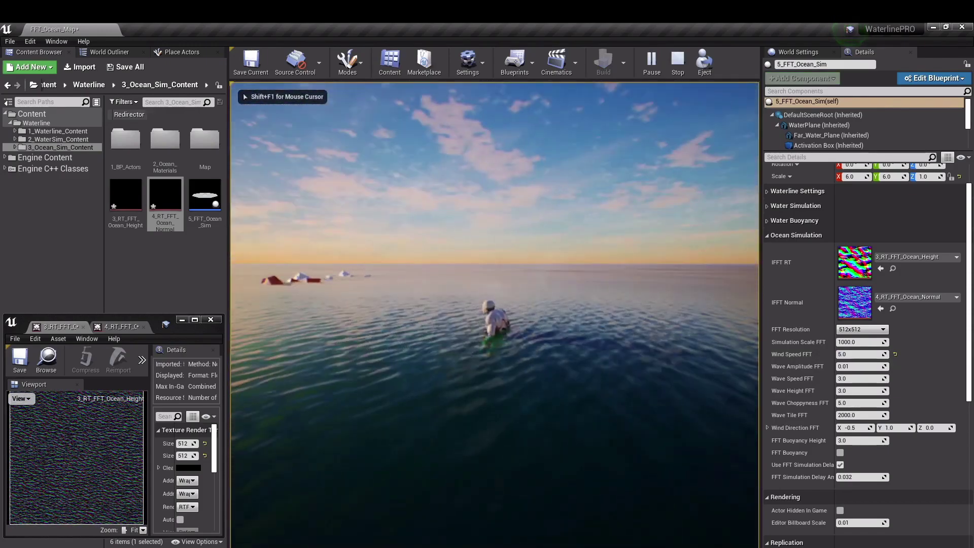
key(w)
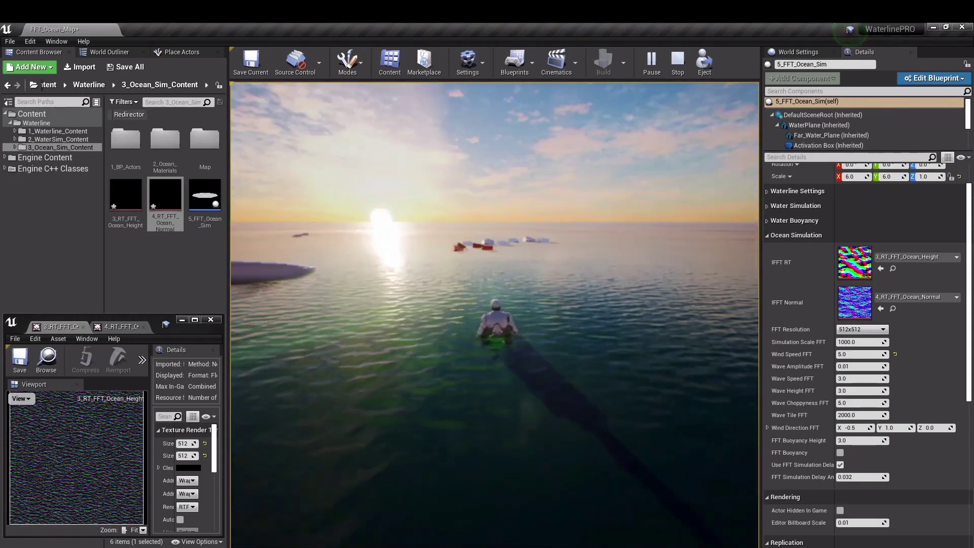
key(Escape)
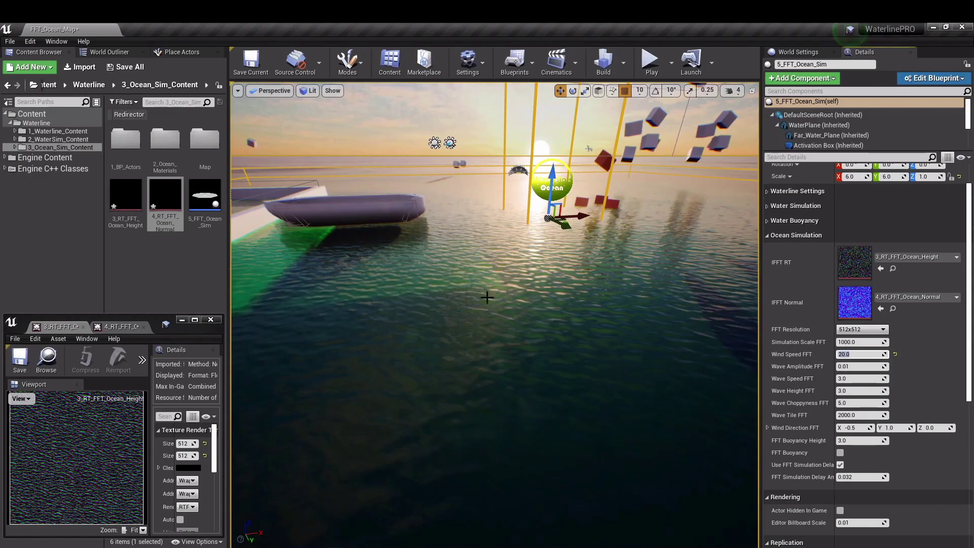
Step: Set Wind Speed FFT to 20 and play the level to watch the waves
click(650, 61)
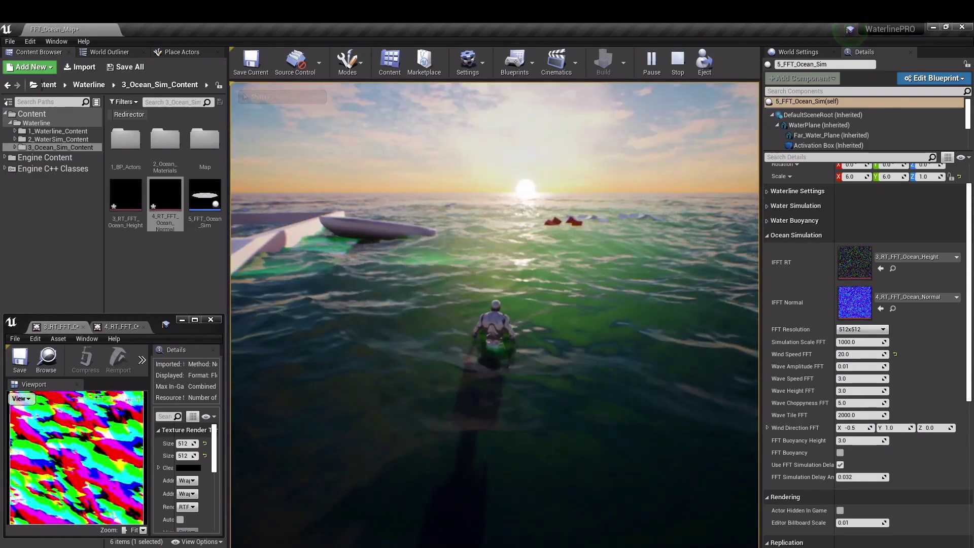
key(shift+F1)
key(Escape)
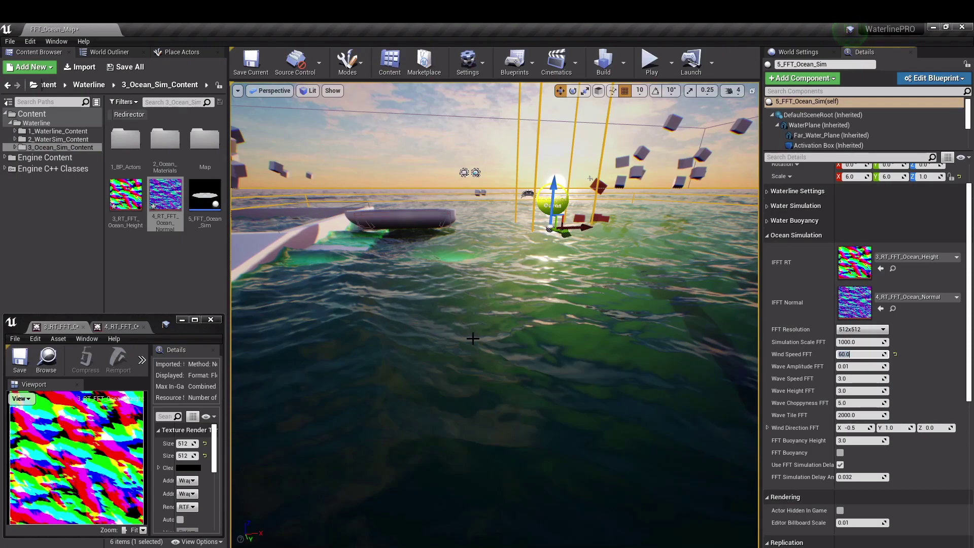
Step: Set Wind Speed FFT to 60, play the level while moving through the waves, and inspect the ocean around the boat after stopping
key(alt+p)
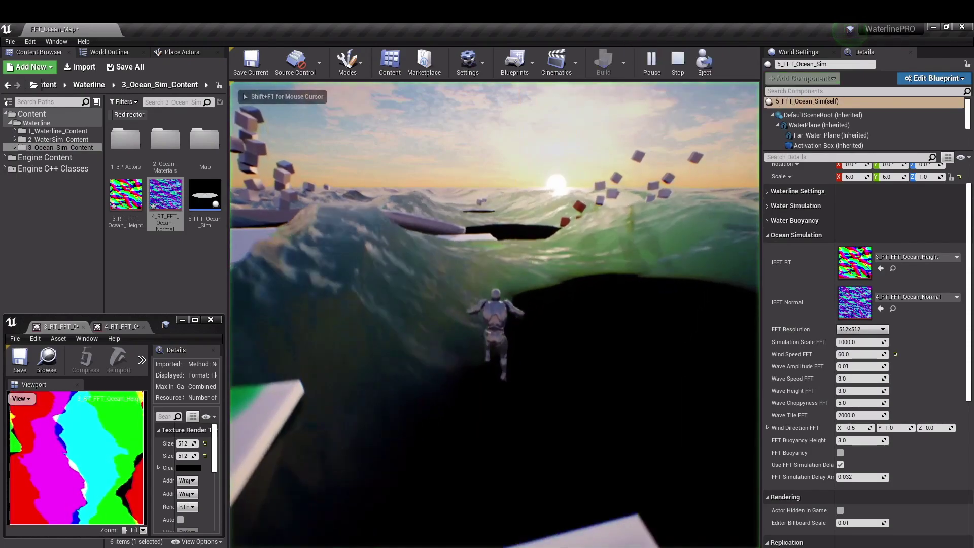
key(w)
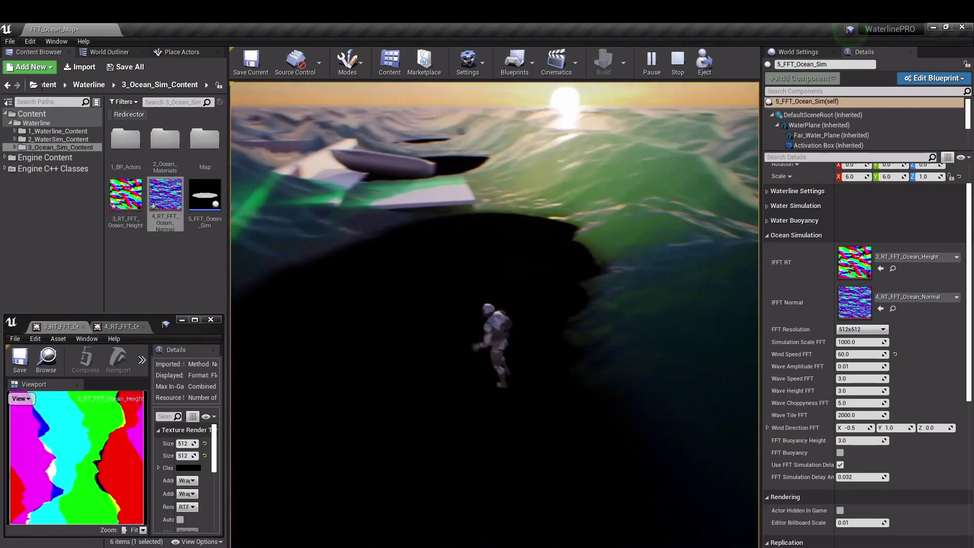
key(w)
key(Escape)
right_drag(379, 278, 355, 274)
click(445, 280)
right_drag(445, 280, 484, 239)
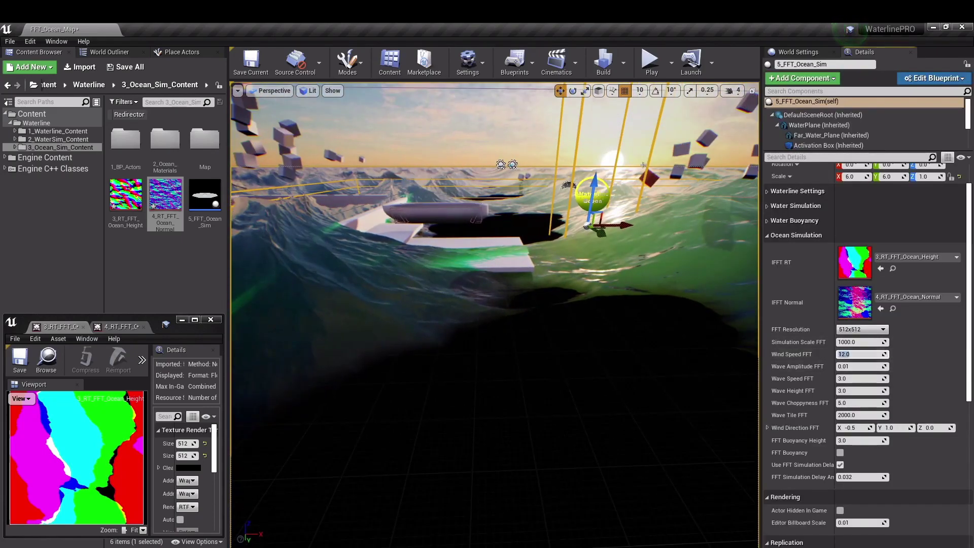
Step: Play the level with Wind Speed FFT at 30, then reset the wind speed to 12
click(643, 64)
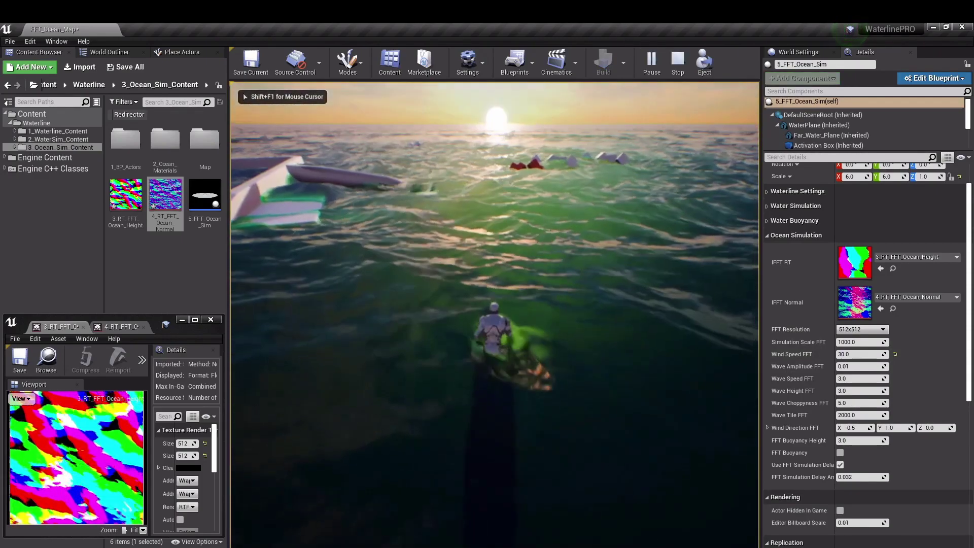
key(Escape)
click(734, 354)
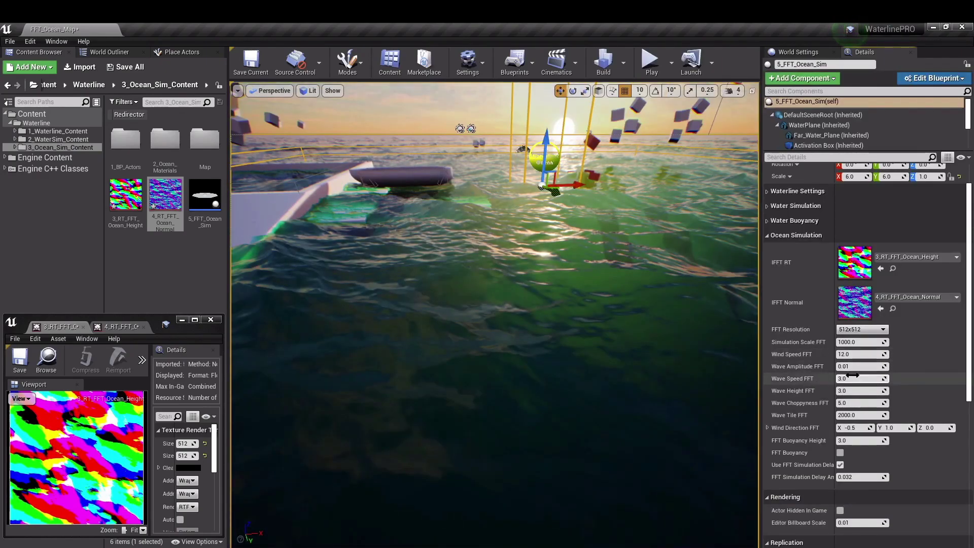
Step: Play the level at the default settings and again with Wave Amplitude FFT at 0.1, then reset the amplitude to 0.01
click(651, 60)
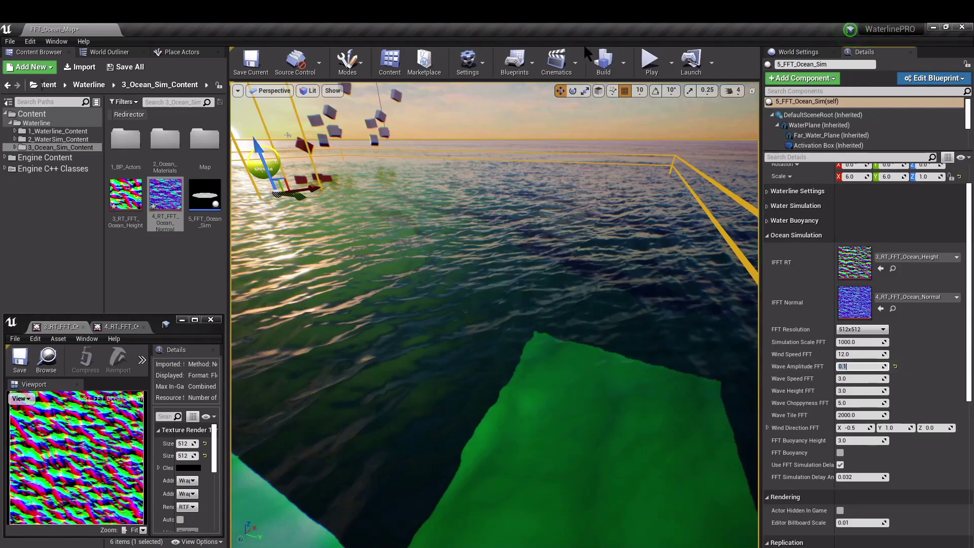
click(648, 64)
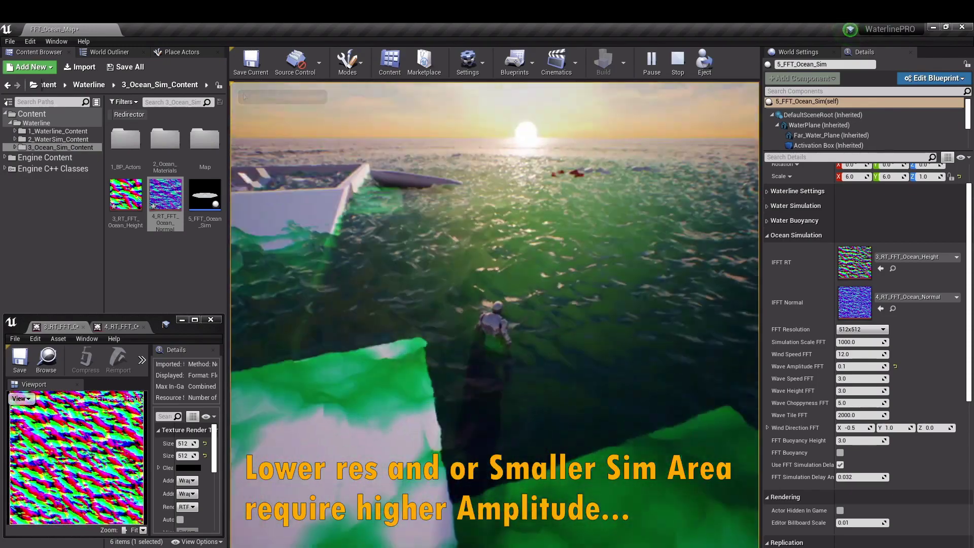
key(Escape)
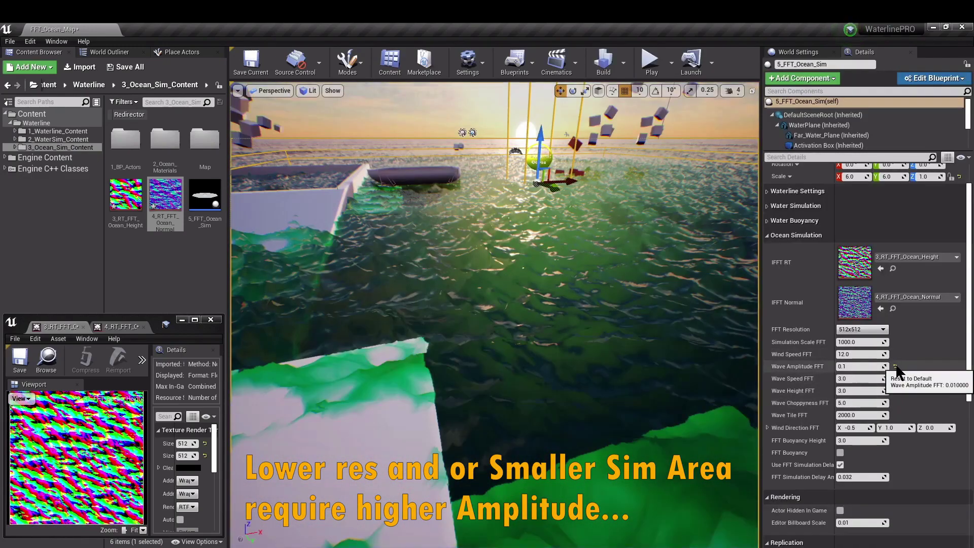
drag(522, 388, 523, 333)
drag(586, 407, 583, 388)
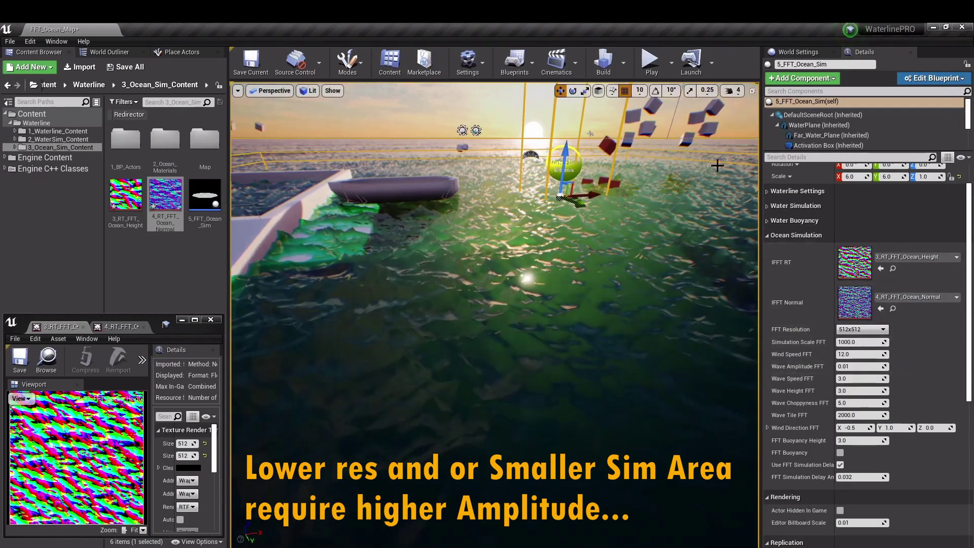
Step: Compare the wave height by playing the level at the default Wave Height FFT of 3 and again at 1
click(651, 62)
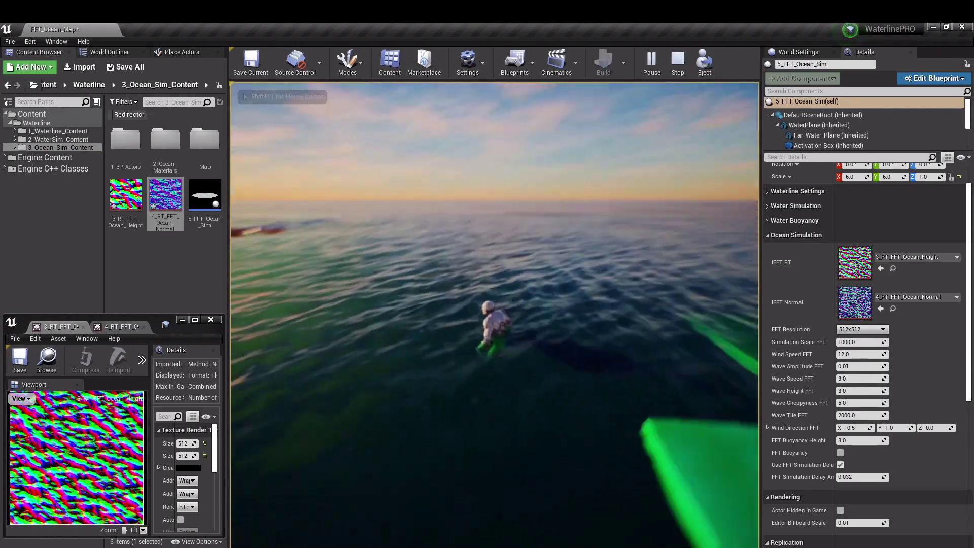
key(Escape)
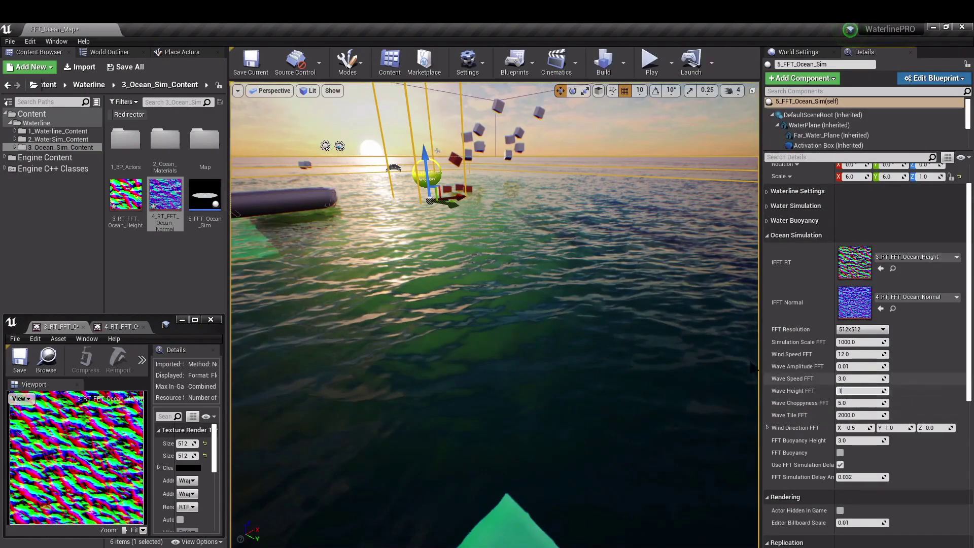
click(651, 63)
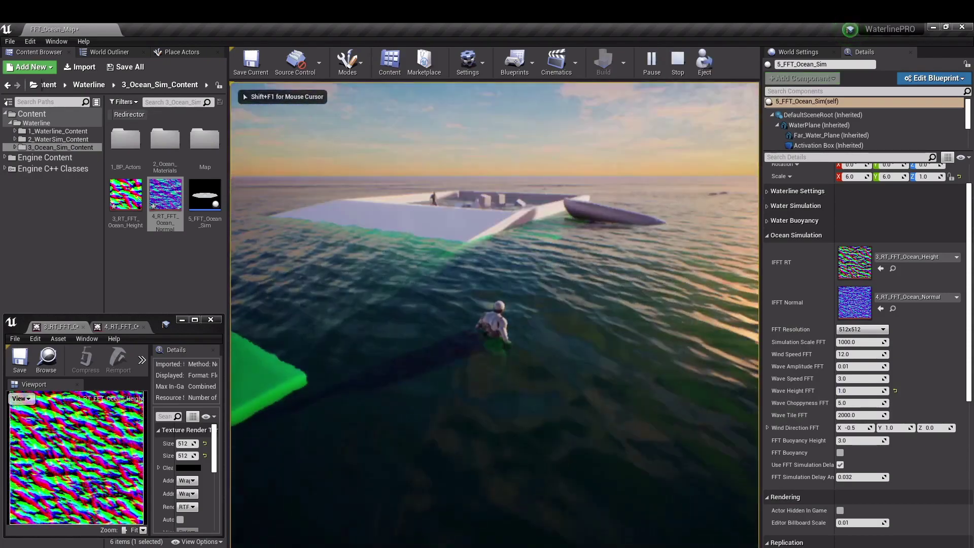
key(Escape)
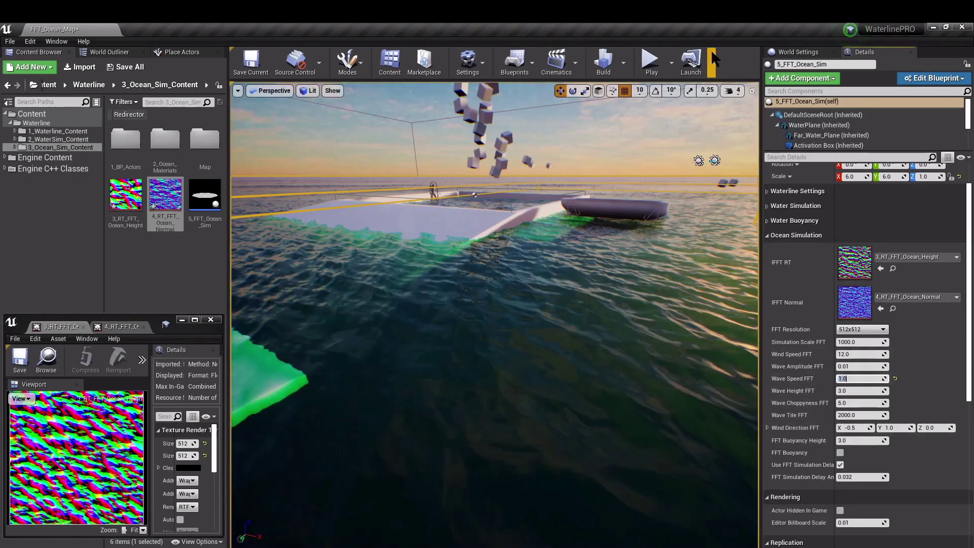
Step: Restore Wave Height FFT to 3, play the level with Wave Speed FFT at 1, then reset the wave speed to 3
click(647, 65)
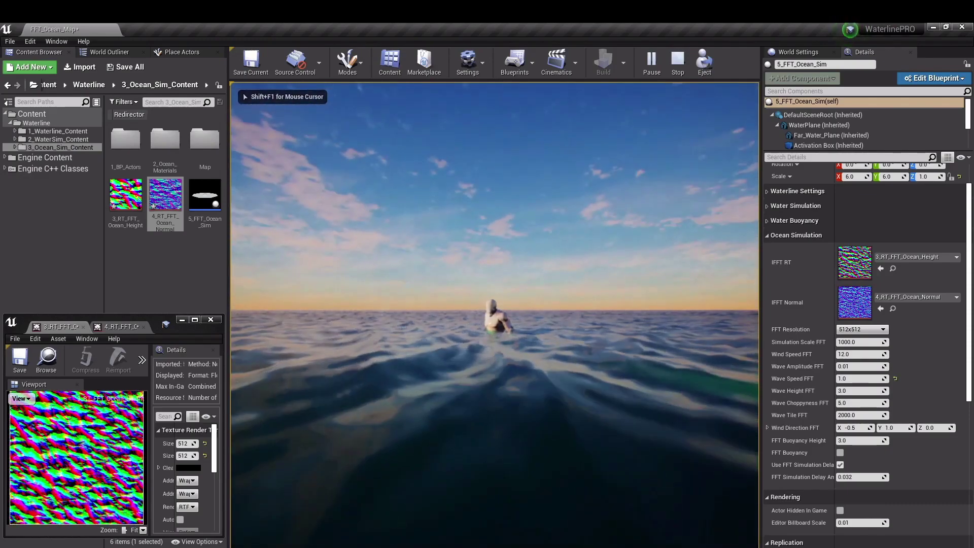
key(Escape)
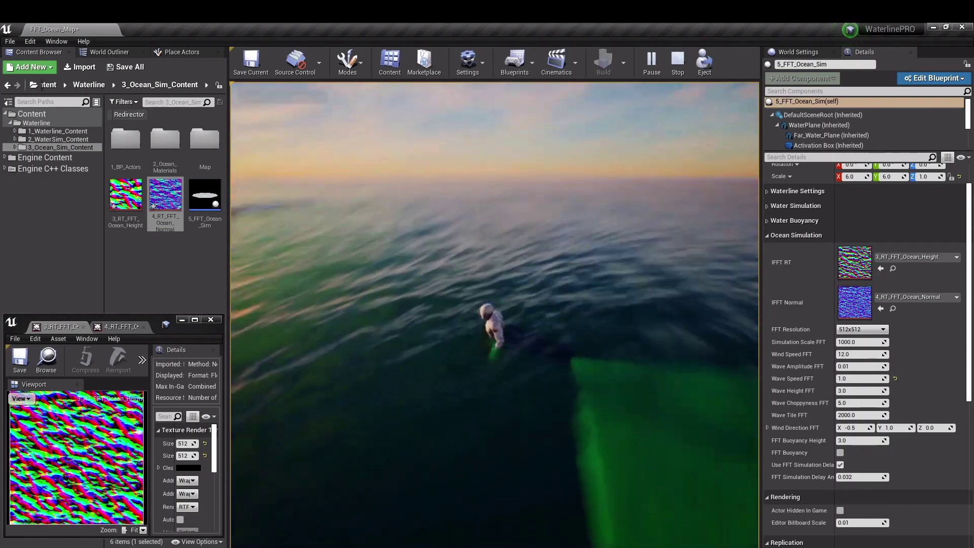
click(895, 379)
drag(542, 448, 431, 431)
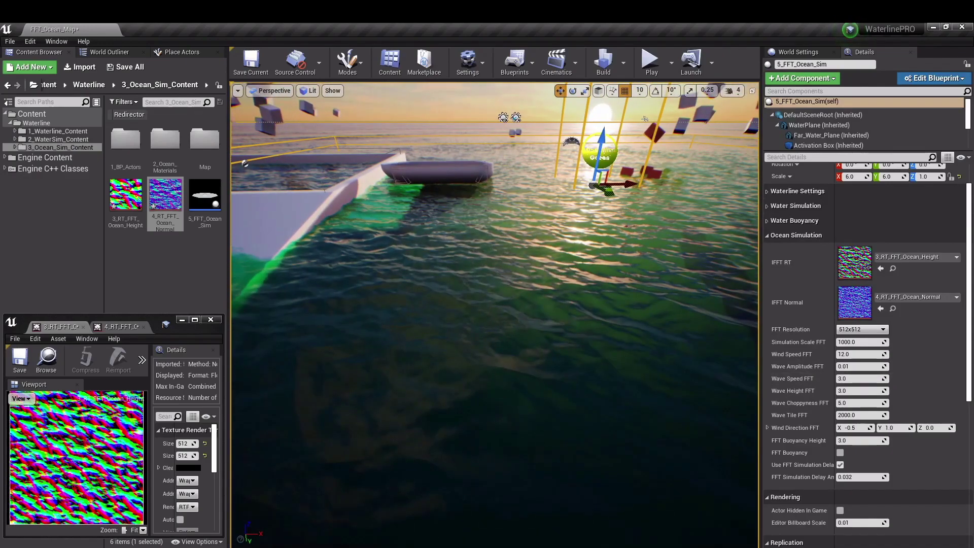
right_drag(542, 448, 759, 401)
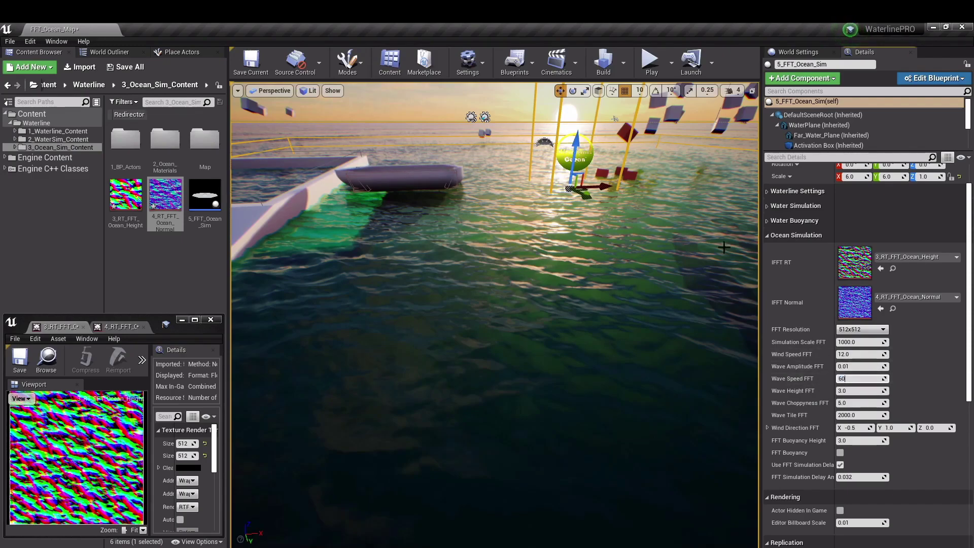
Step: Set Wave Speed FFT to 60 and play the level to watch the fast waves, then reset the wave speed to its default
click(650, 60)
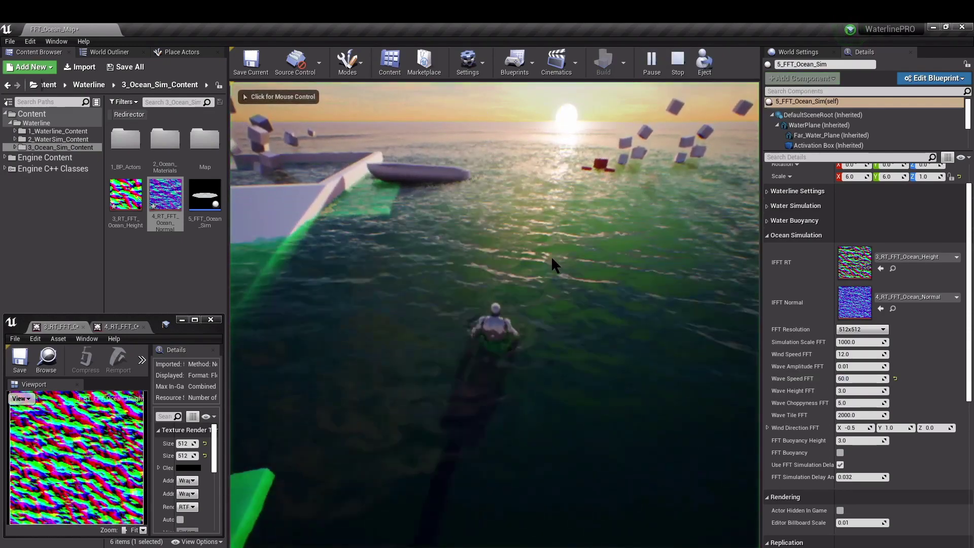
key(Escape)
click(895, 377)
Step: Set Wind Speed FFT to 60 and play the level, first at the default amplitude and again with Wave Amplitude FFT at 0.005
click(852, 354)
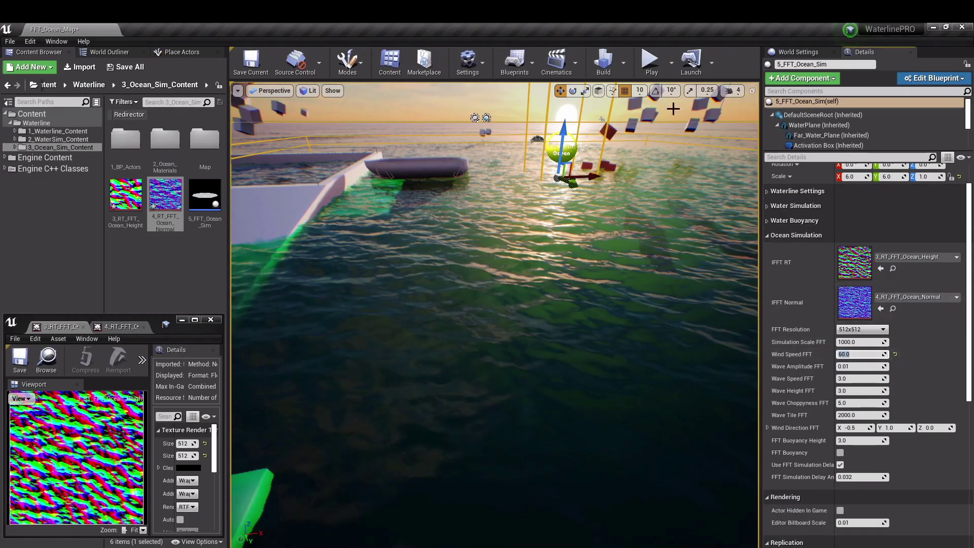
click(649, 65)
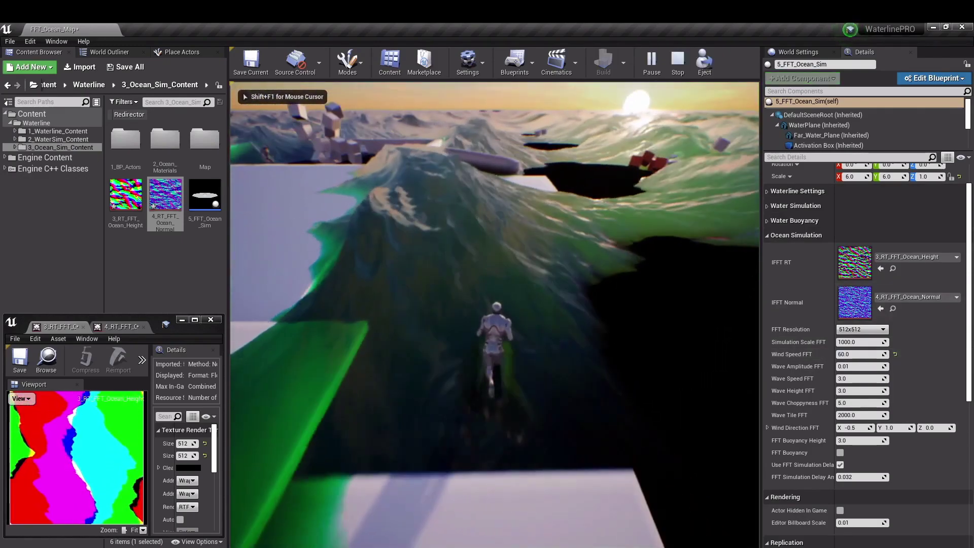
key(Escape)
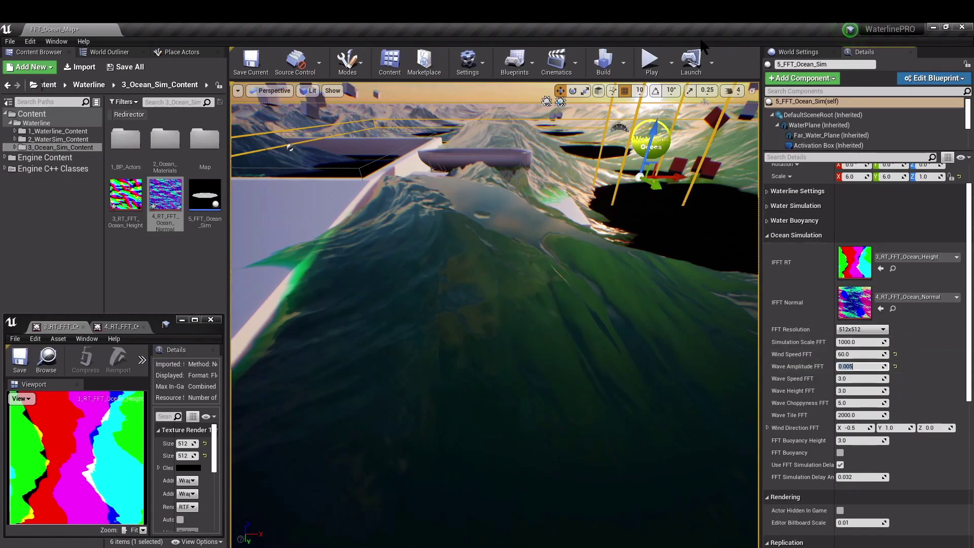
click(650, 60)
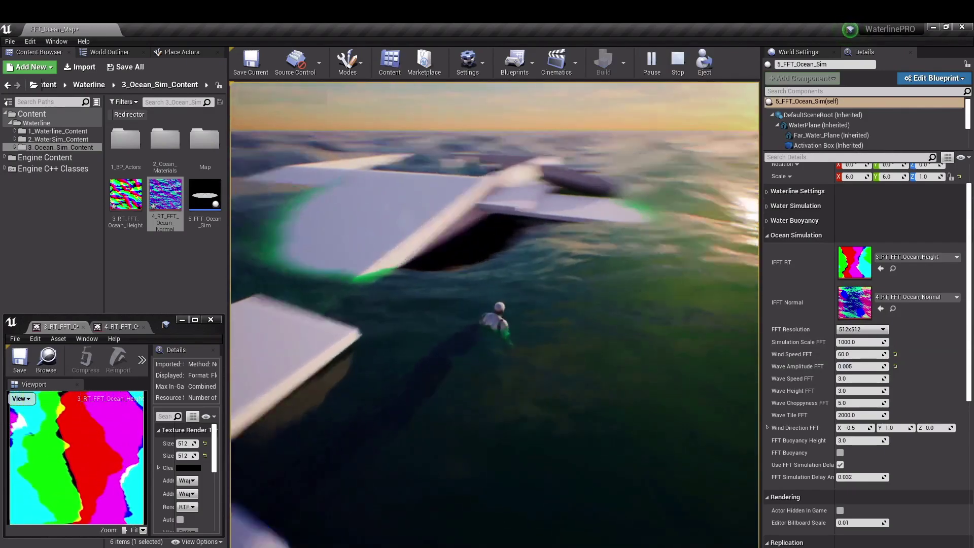
key(Escape)
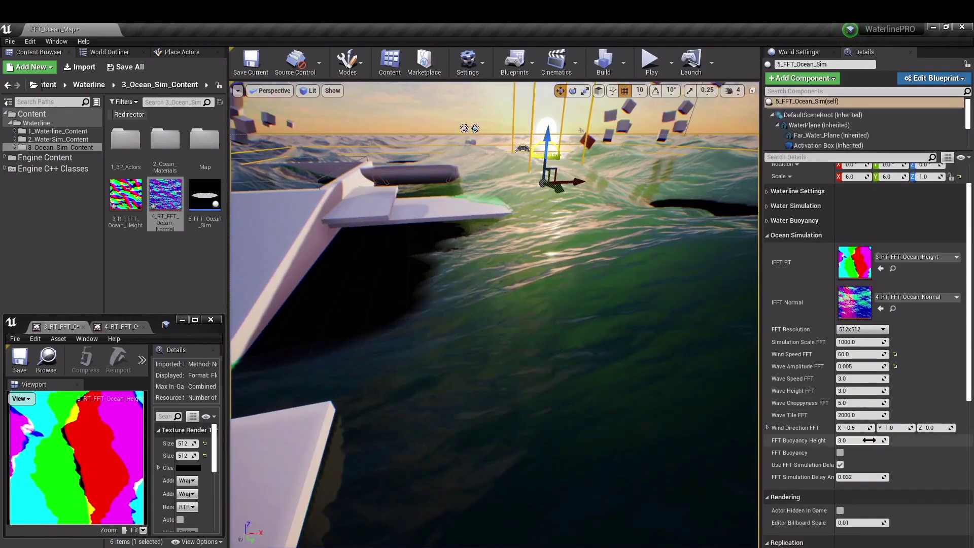
Step: Set Wave Height FFT to 6 and play the level to watch the waves, then stop playing
click(868, 390)
text(6)
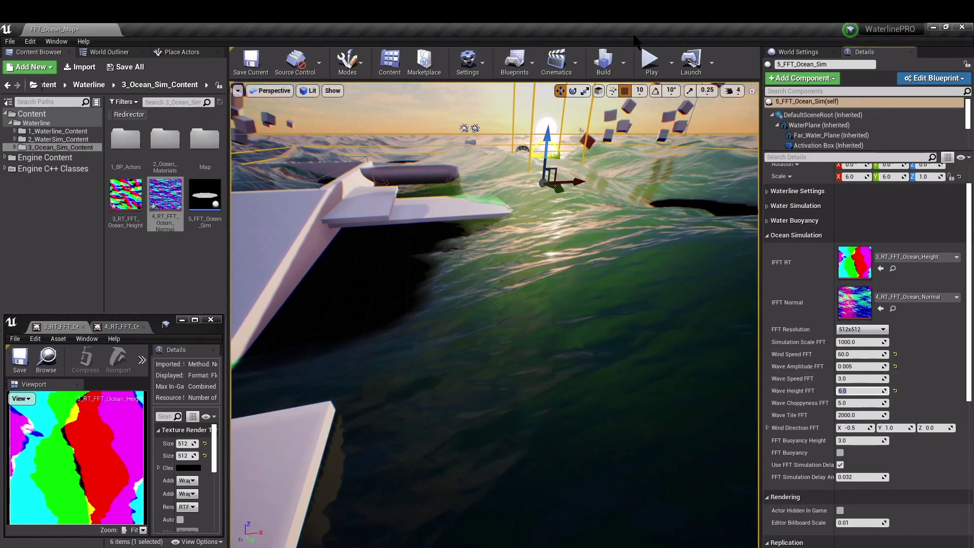
click(650, 61)
key(w)
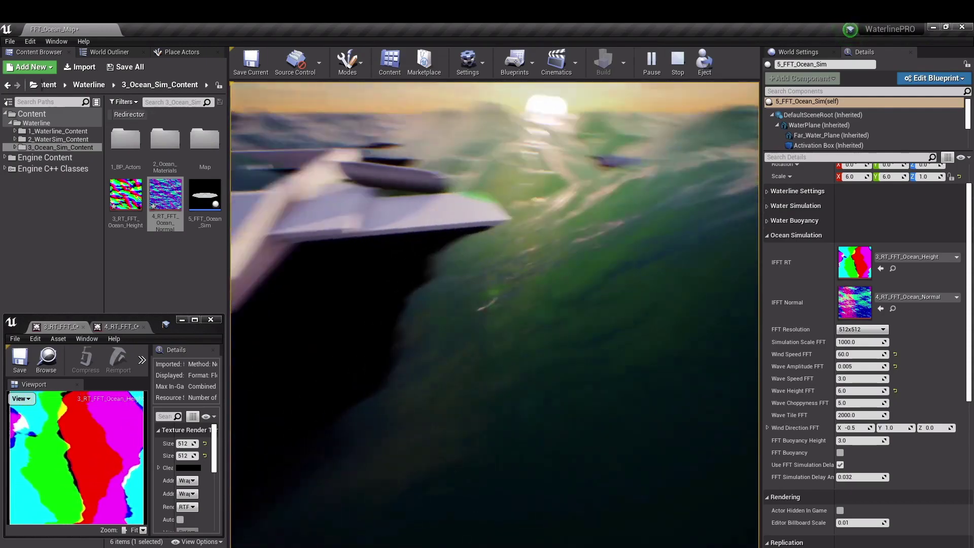
key(Escape)
click(587, 273)
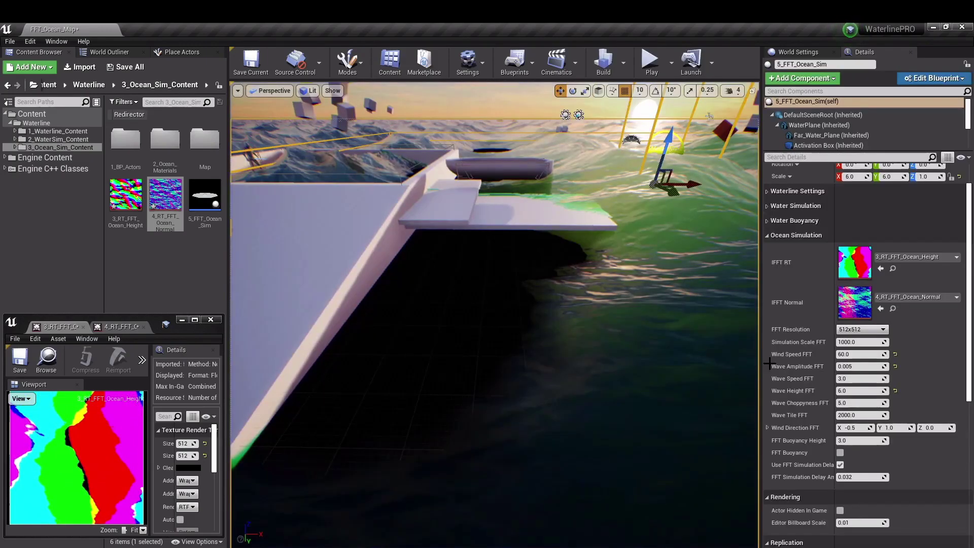
Step: Reset the wind speed, wave amplitude and wave height to their defaults, then set Wave Choppyness FFT to 0 and play the level
click(895, 354)
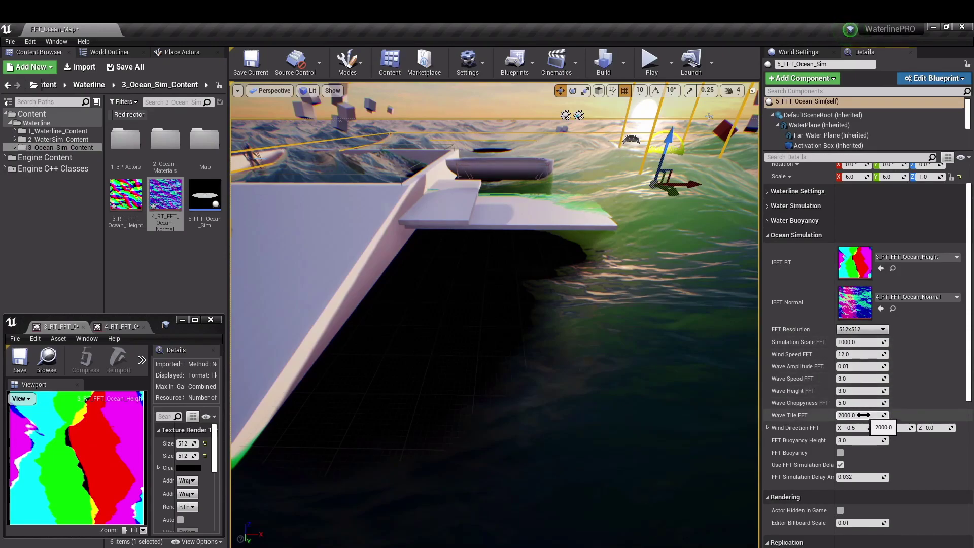
text(0)
click(651, 73)
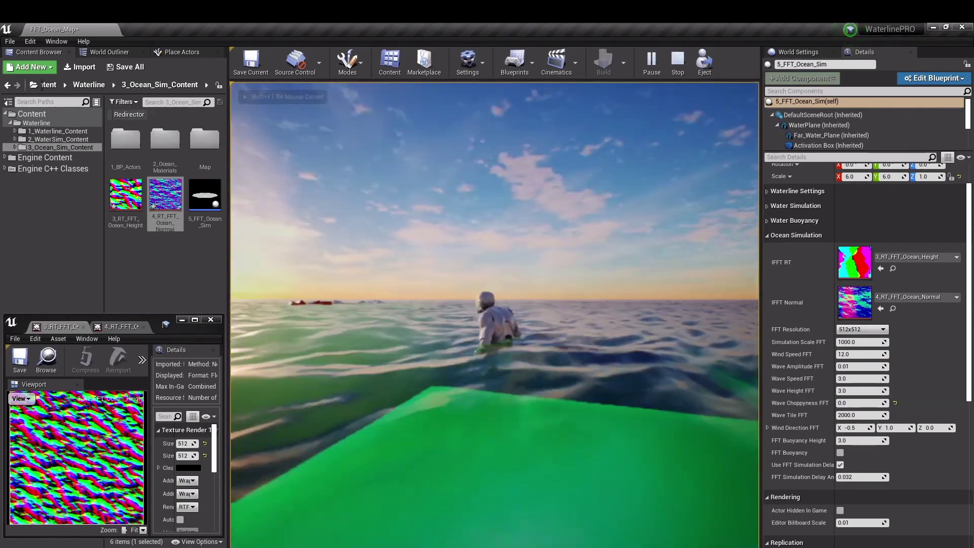
Step: Set Wave Choppyness FFT to 10 and play the level to watch the waves, then stop playing and set it to 5
key(Escape)
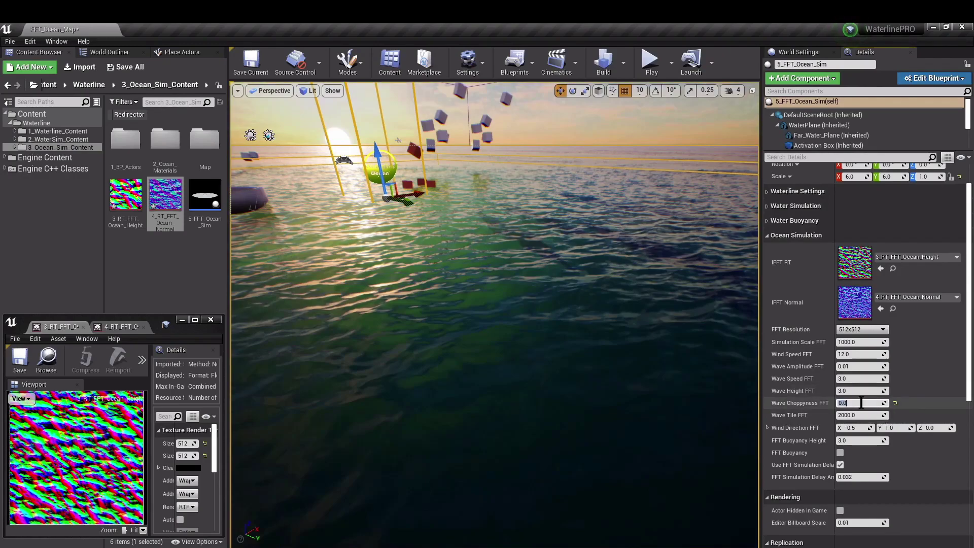
click(650, 61)
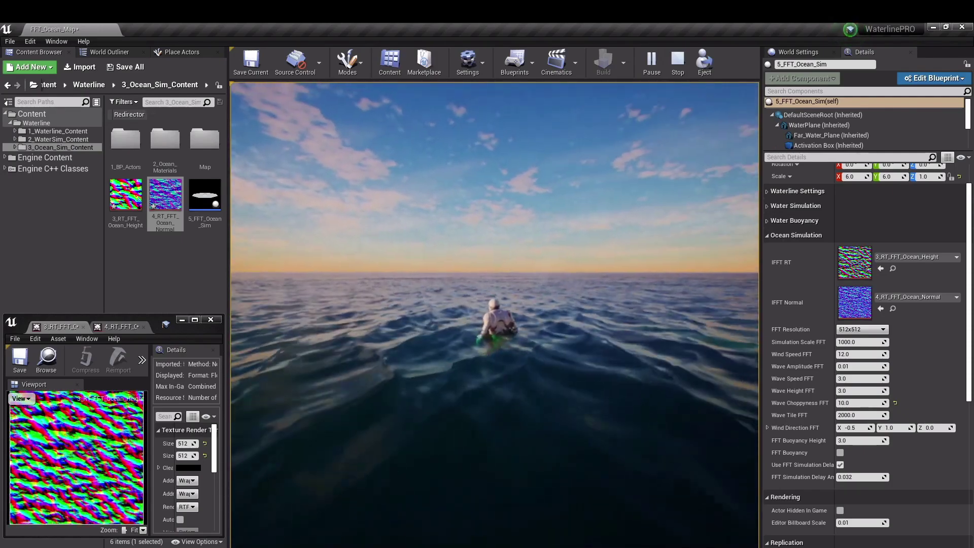
key(Escape)
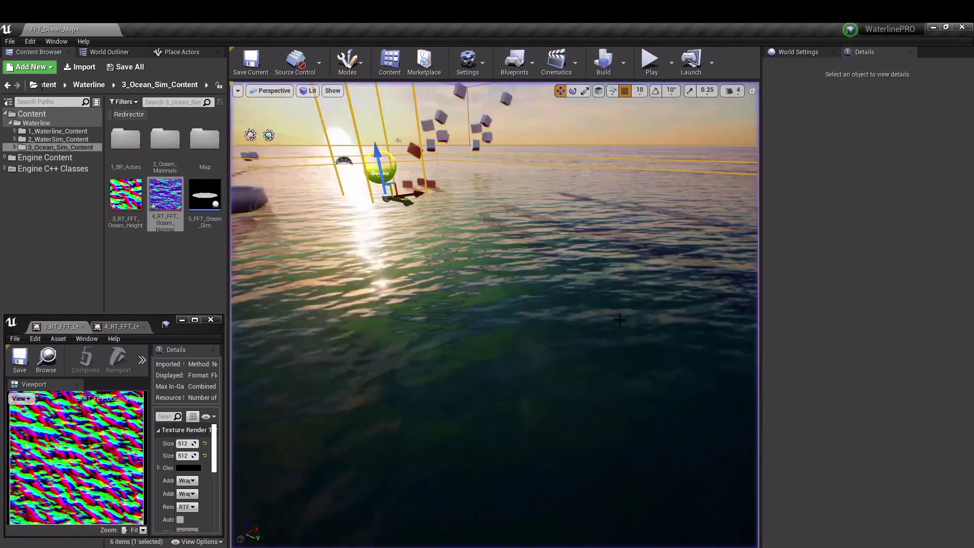
click(862, 403)
text(5)
Step: Set Wave Tile FFT to 3000 and play the level, then stop playing and reset the wave tile to its default
key(Tab)
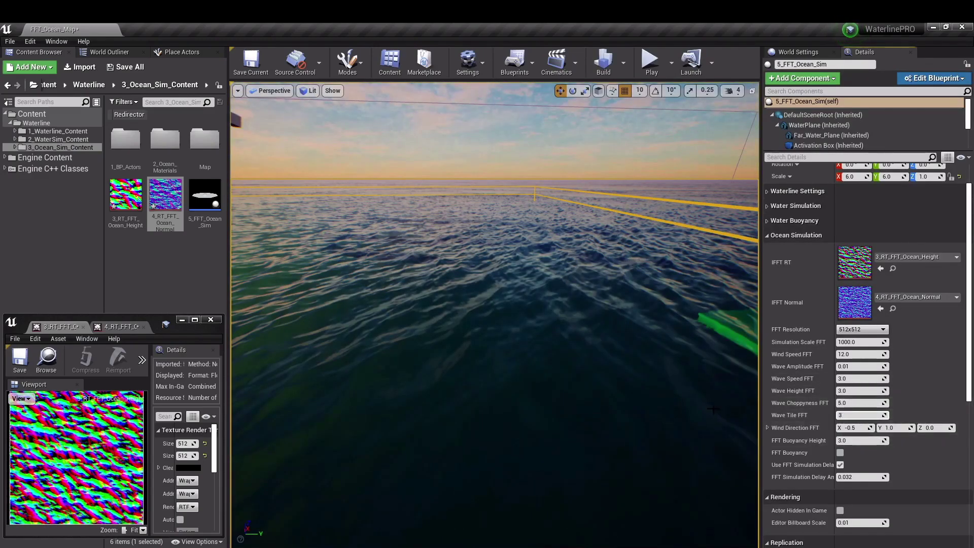
click(650, 60)
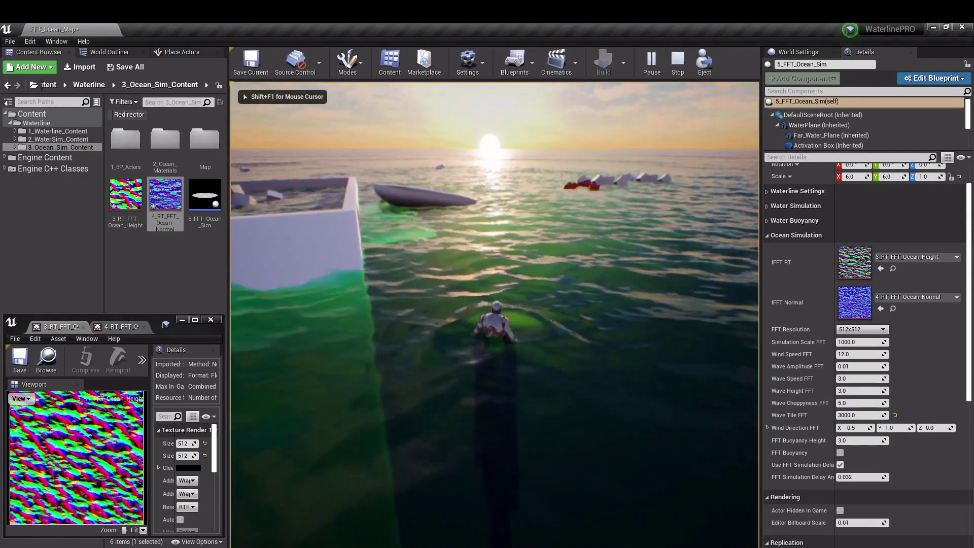
key(Escape)
click(895, 415)
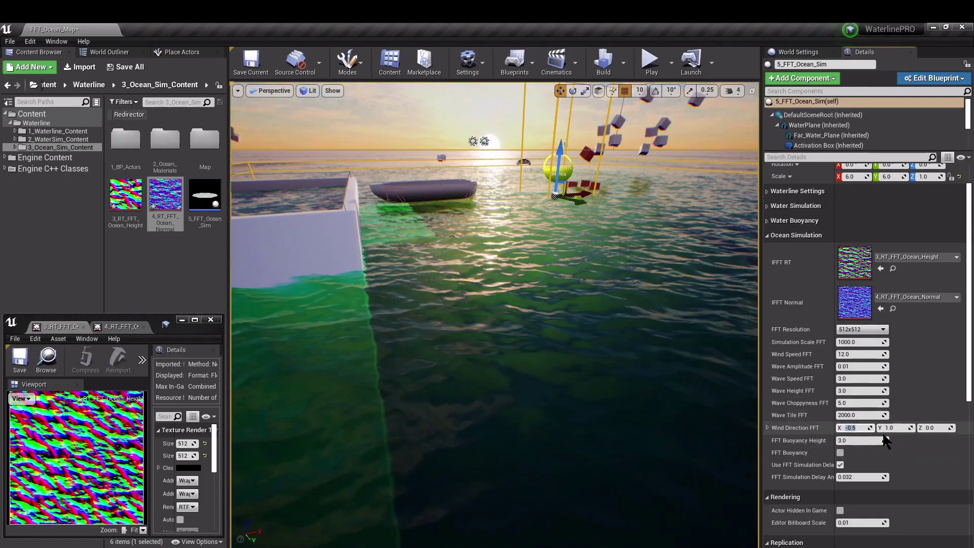
Step: Set Wind Direction FFT to X 1, Y 0, Z 0, play the level and swim across the waves, then stop playing
click(651, 60)
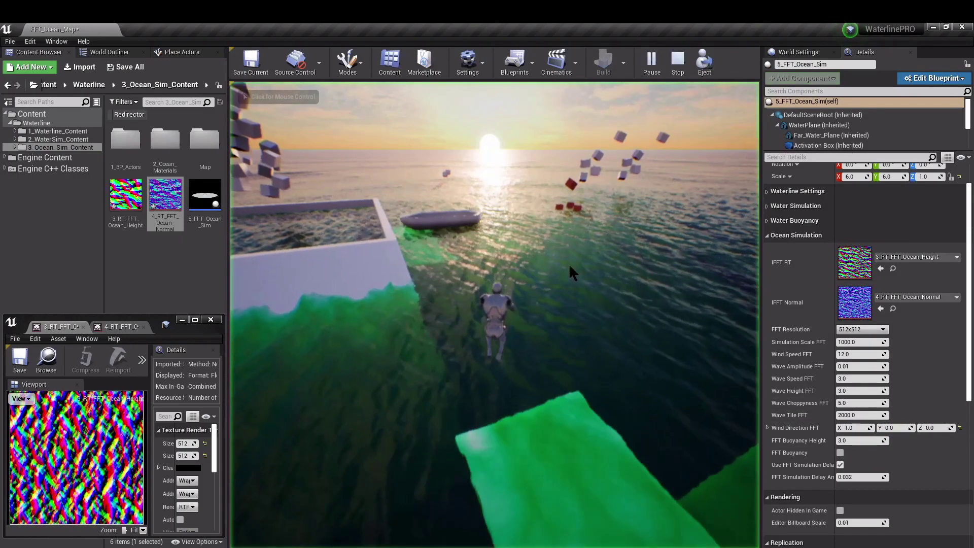
key(w)
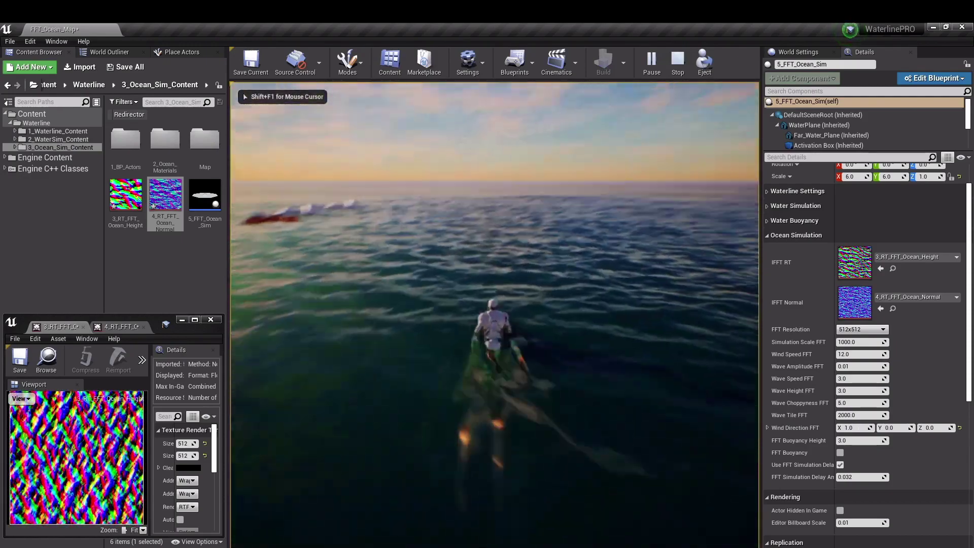
key(w)
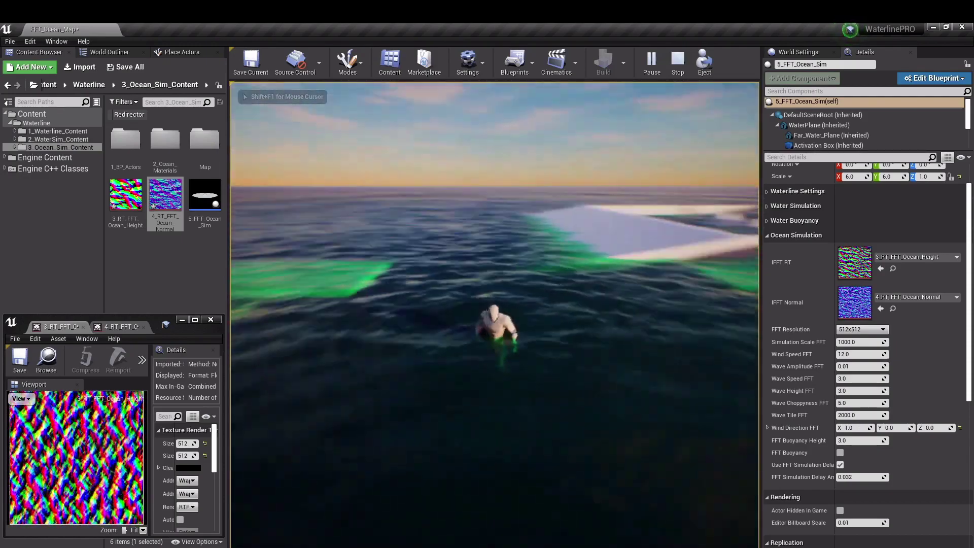
key(Escape)
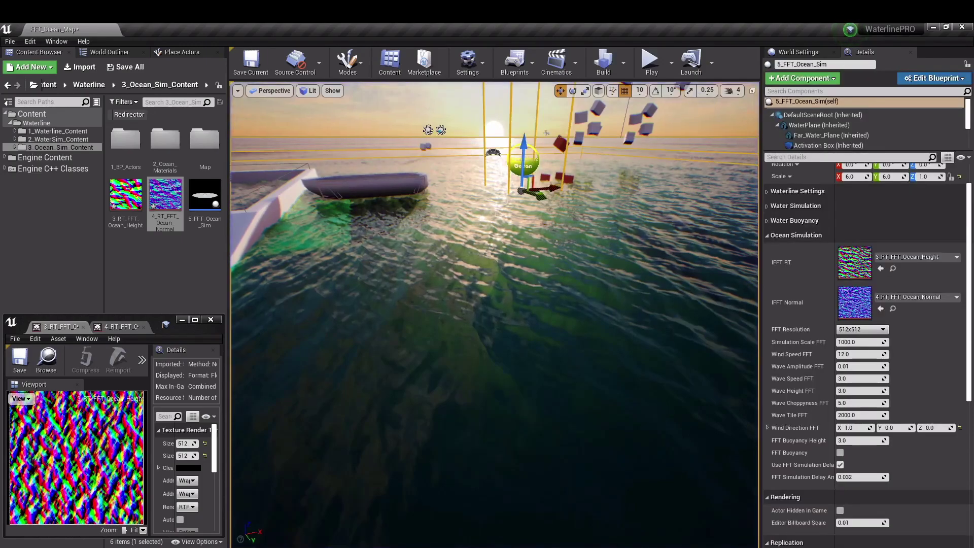
Step: Reset Wind Direction FFT to its default and enable FFT Buoyancy on the ocean actor
drag(634, 365, 629, 284)
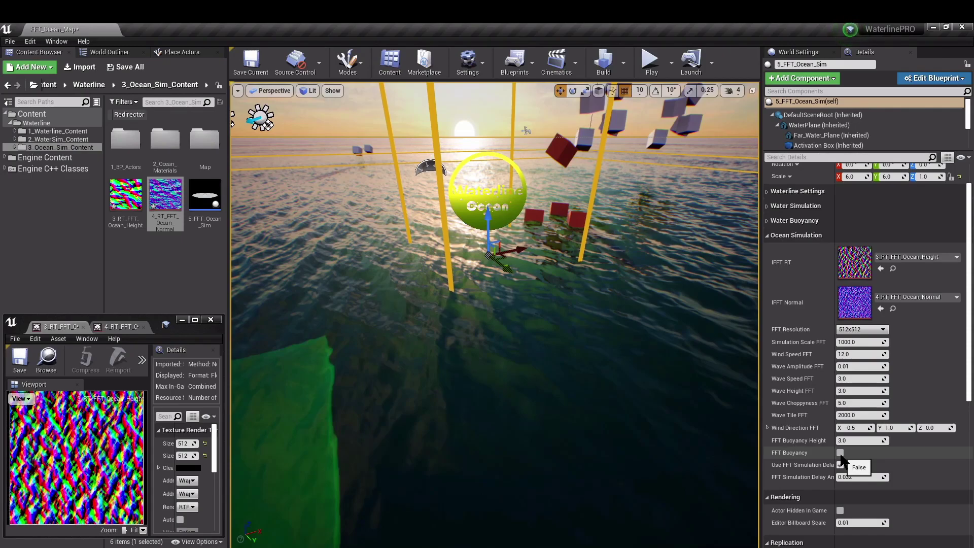
drag(700, 446, 700, 385)
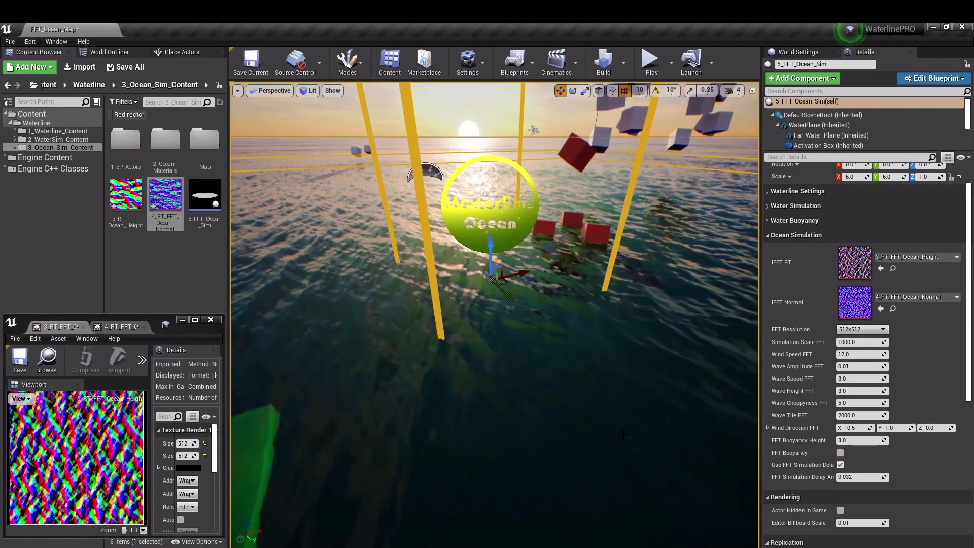
drag(710, 449, 746, 436)
click(840, 453)
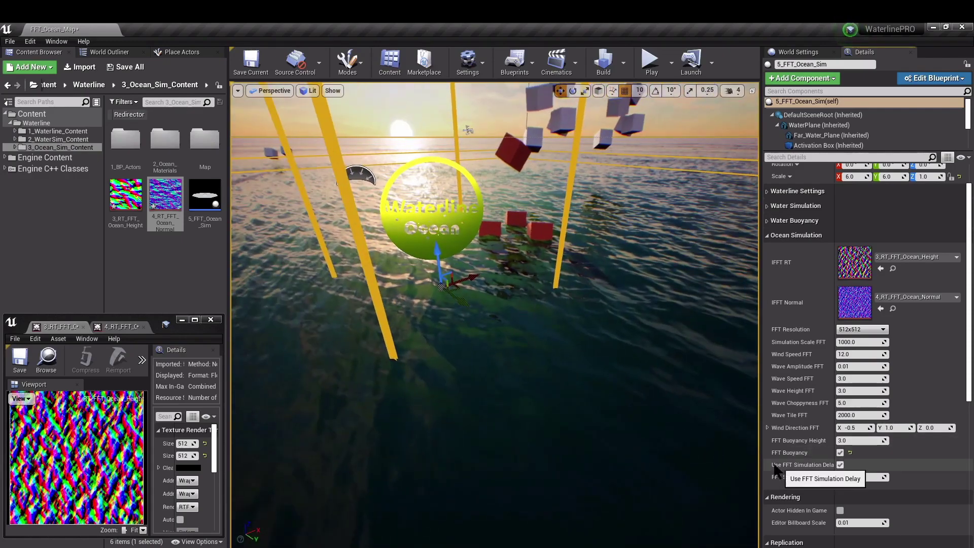
Step: Play the level and swim to the floating red cubes, then stop playing and disable FFT Buoyancy
click(653, 75)
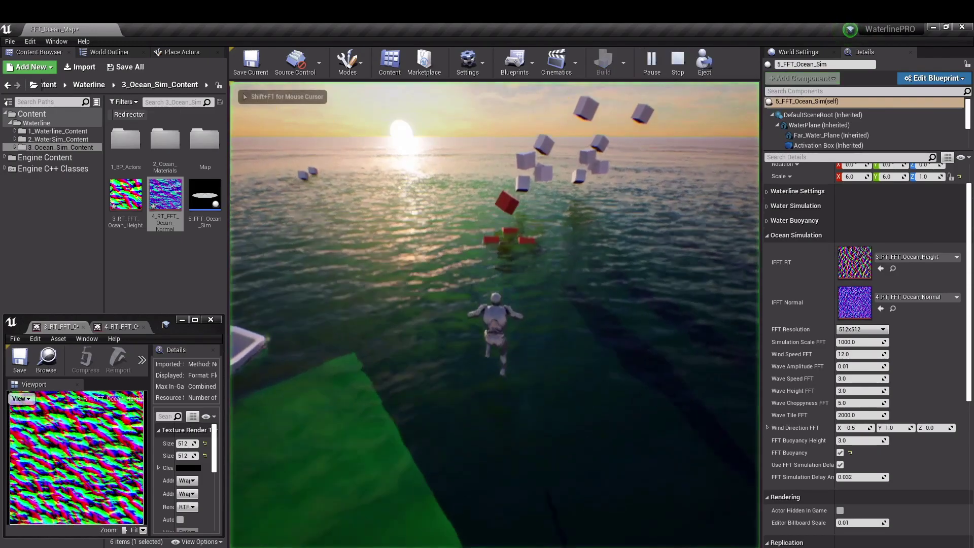
key(w)
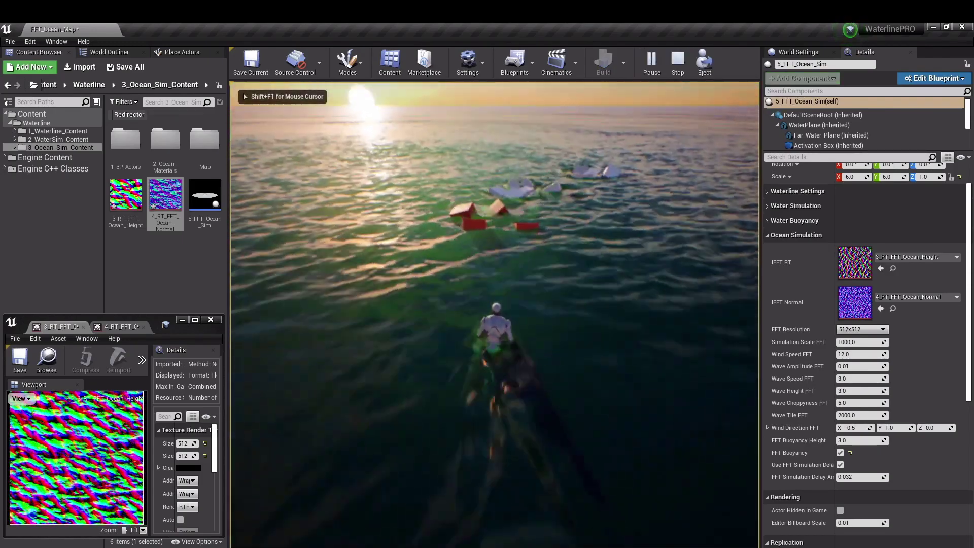
key(w)
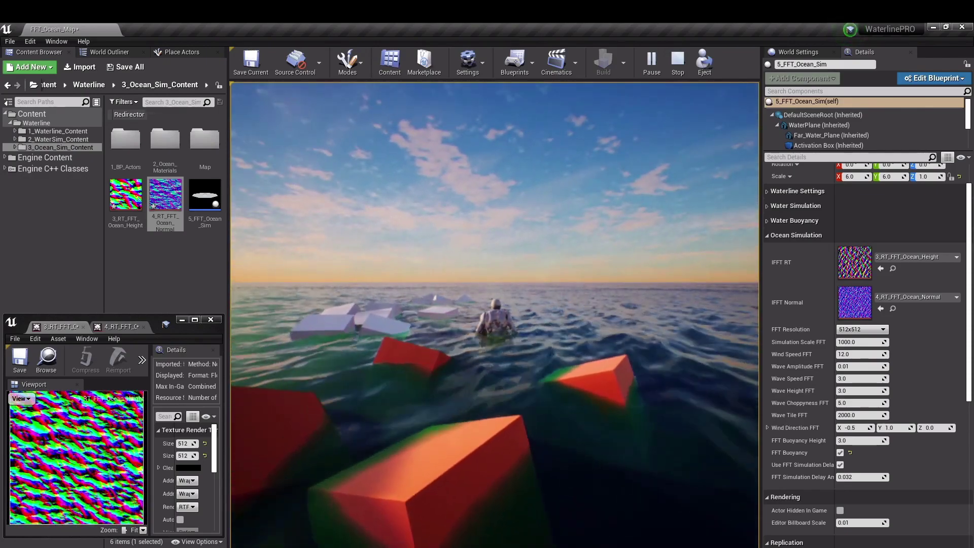
key(Escape)
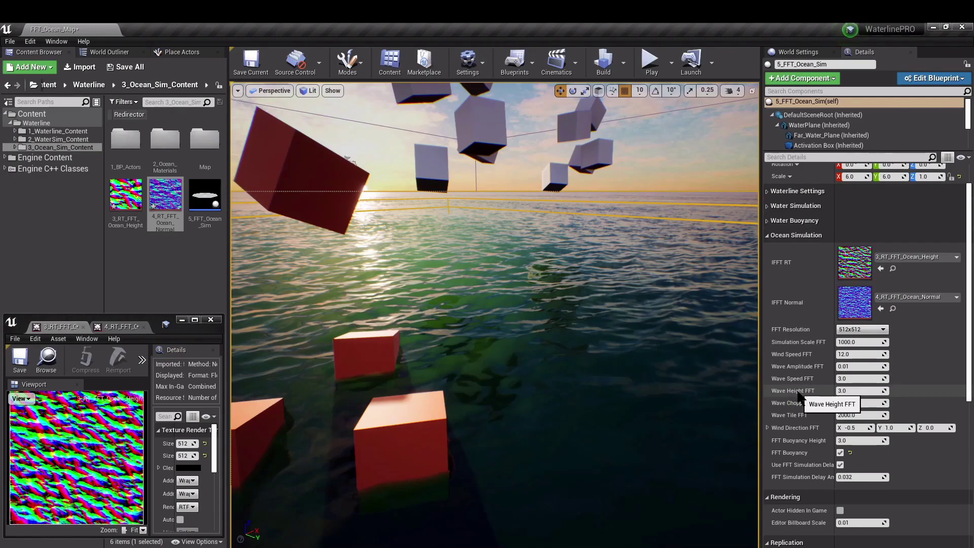
click(840, 453)
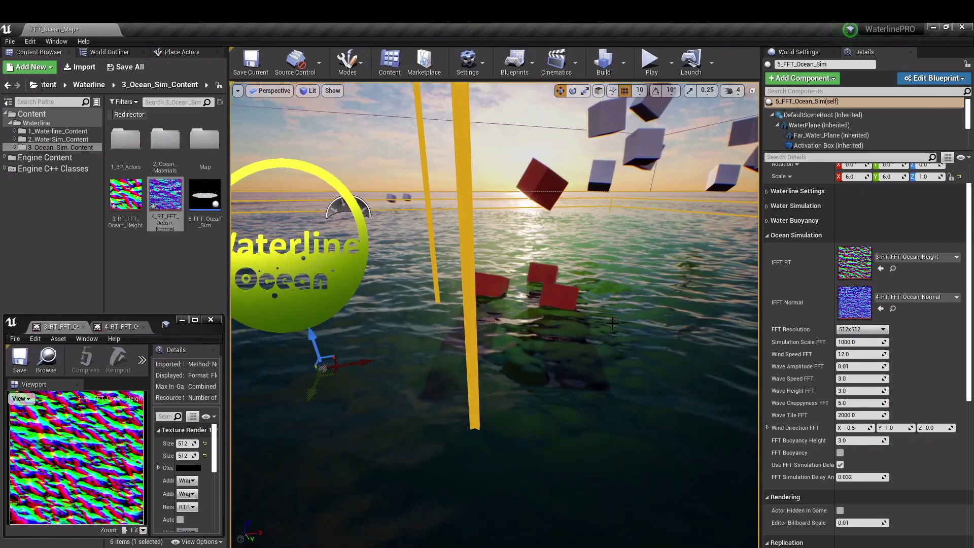
Step: Play the level to watch the cubes on the water with FFT Buoyancy disabled, then stop playing
drag(834, 302, 850, 306)
key(s)
right_drag(506, 272, 502, 272)
key(a)
right_drag(558, 298, 542, 297)
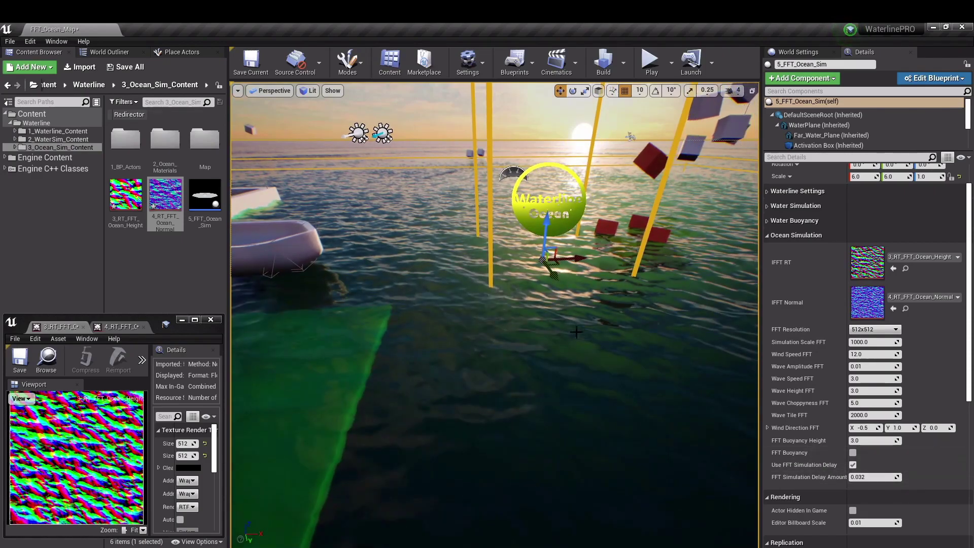
right_drag(582, 320, 573, 319)
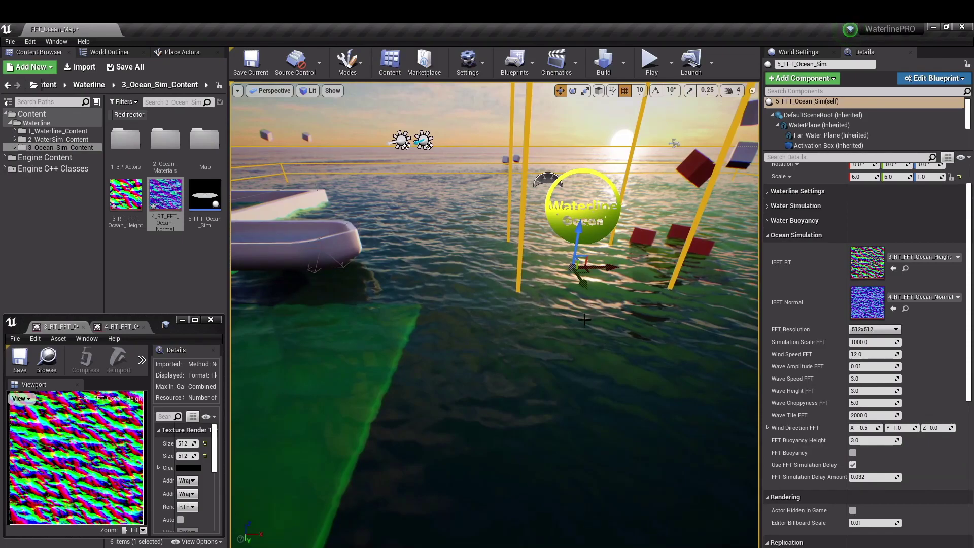
click(652, 63)
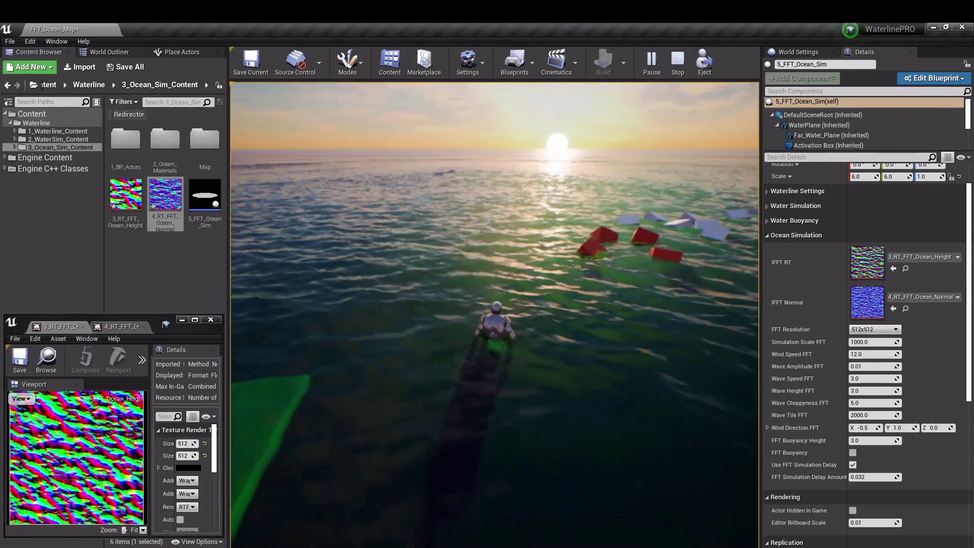
key(Escape)
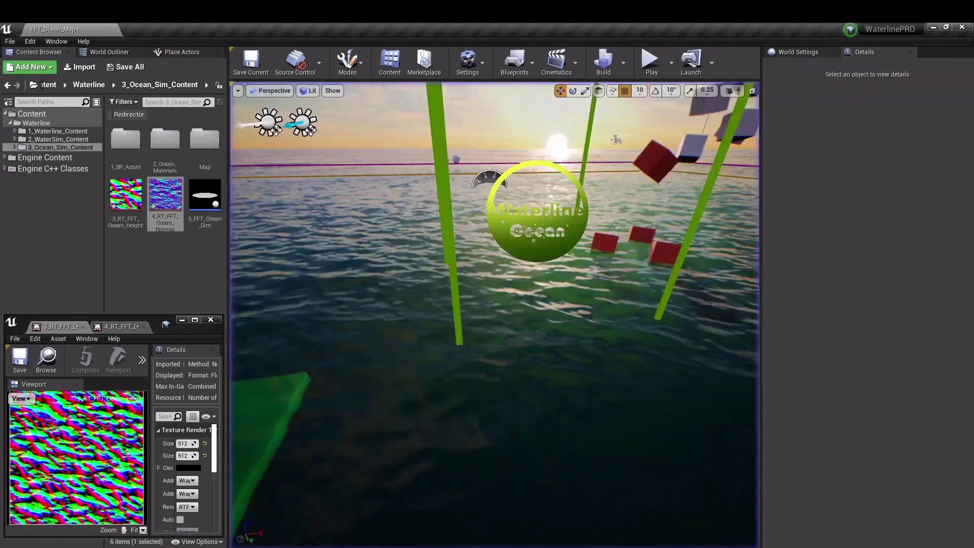
Step: Disable Use FFT Simulation Delay, play the level and swim among the red cubes, then stop playing and re-enable the delay
click(852, 464)
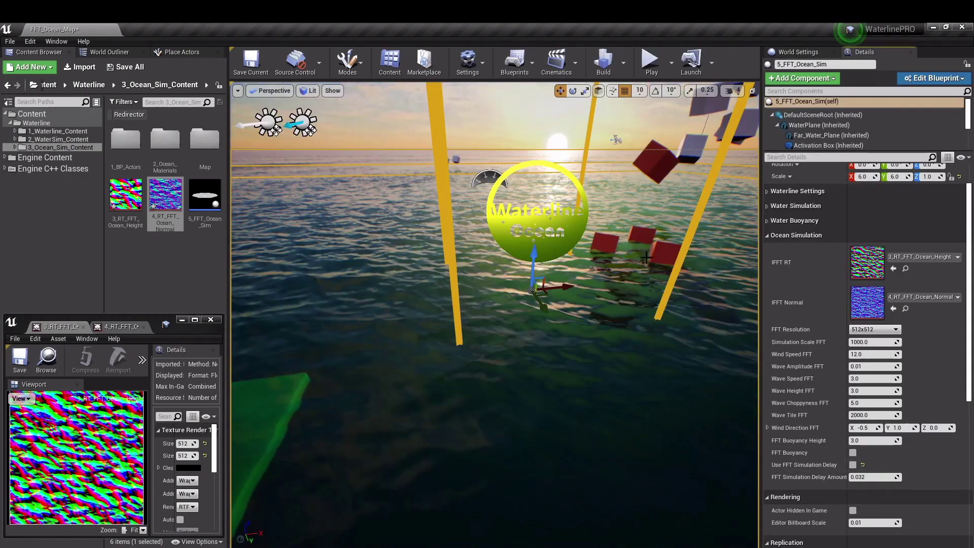
click(651, 64)
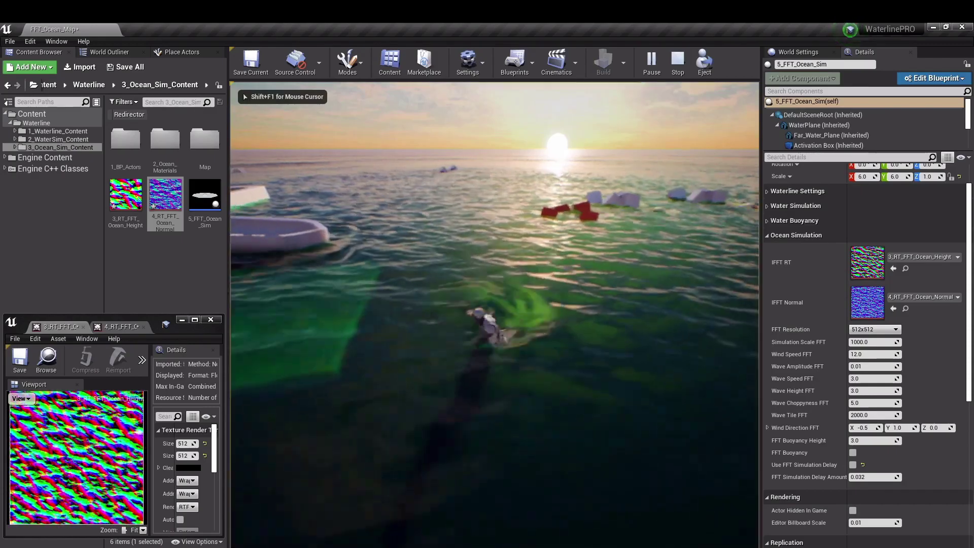
key(w)
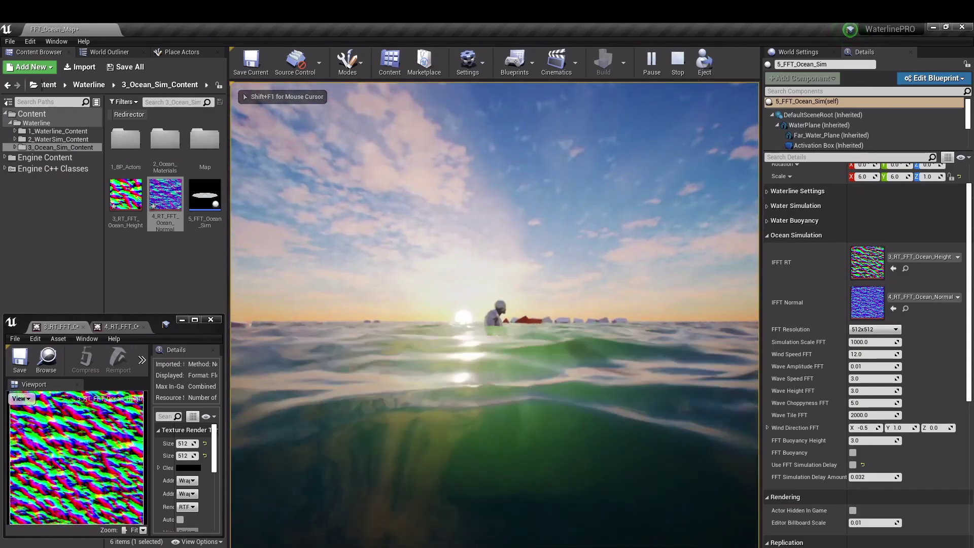
key(w)
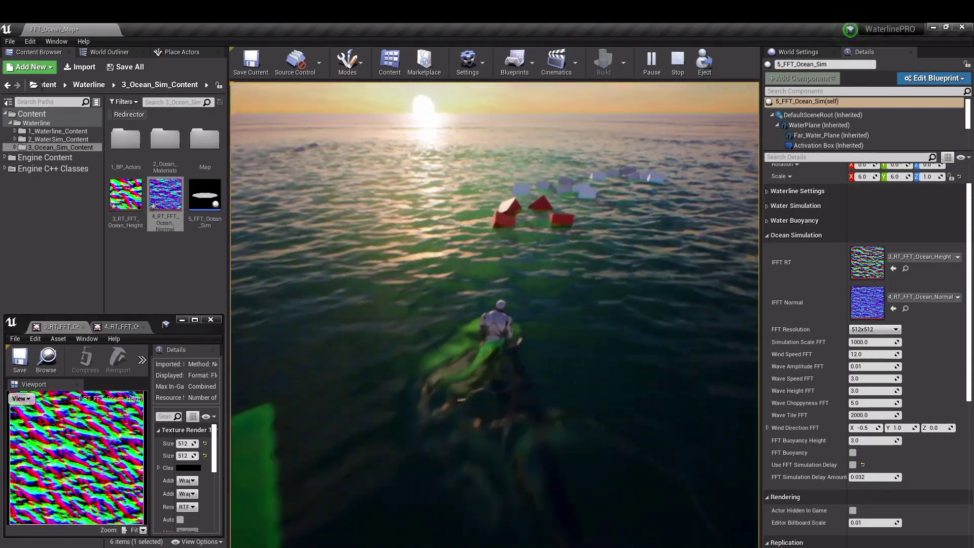
key(s)
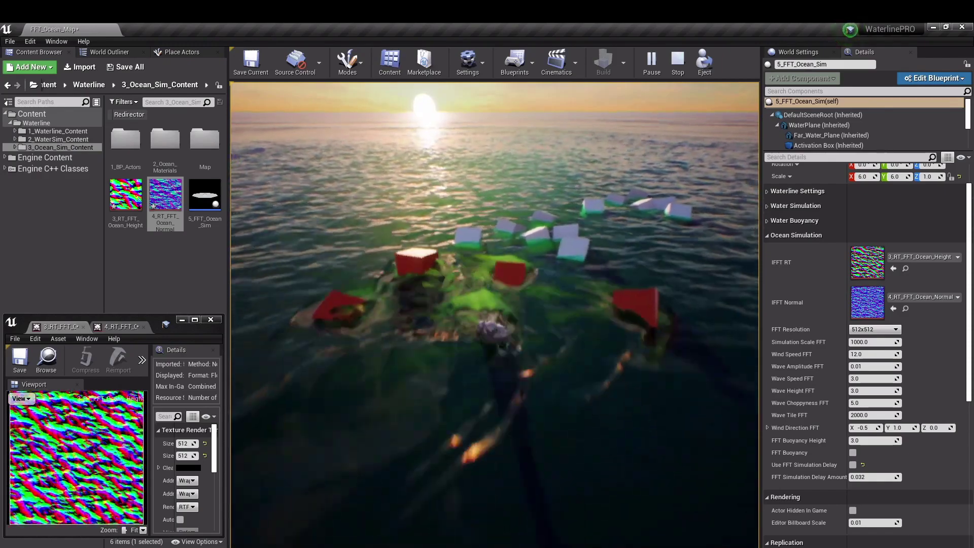
key(shift+F1)
key(Escape)
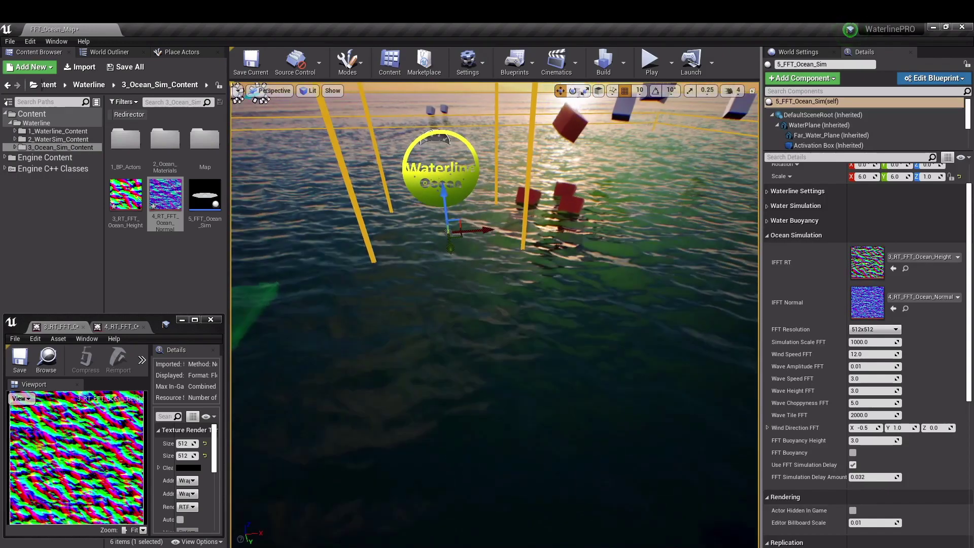
Step: Set FFT Resolution to 128x128 and resize the 3_RT_FFT_Ocean_Height and 4_RT_FFT_Ocean_Normal render targets to 128 by 128
key(a)
right_drag(558, 211, 547, 201)
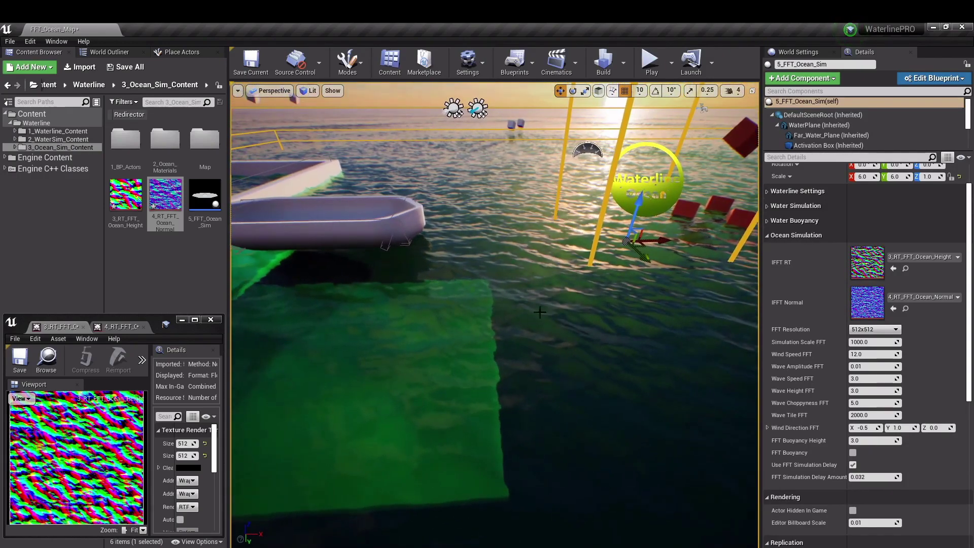
right_drag(585, 320, 593, 288)
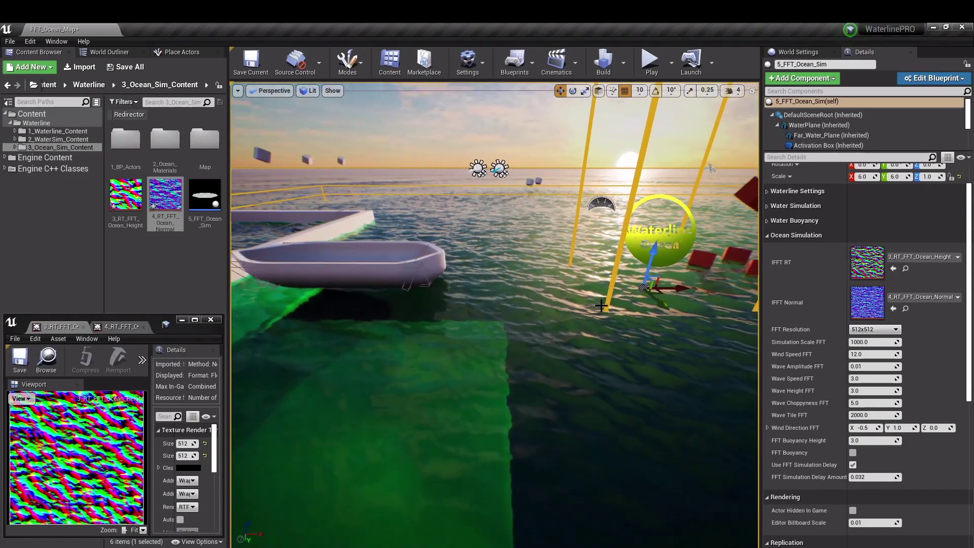
right_drag(714, 327, 713, 327)
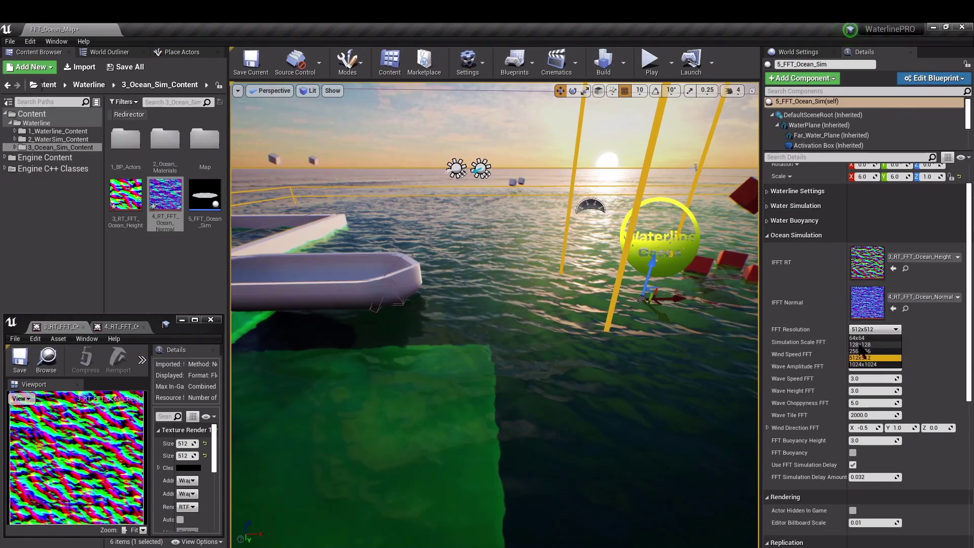
click(863, 344)
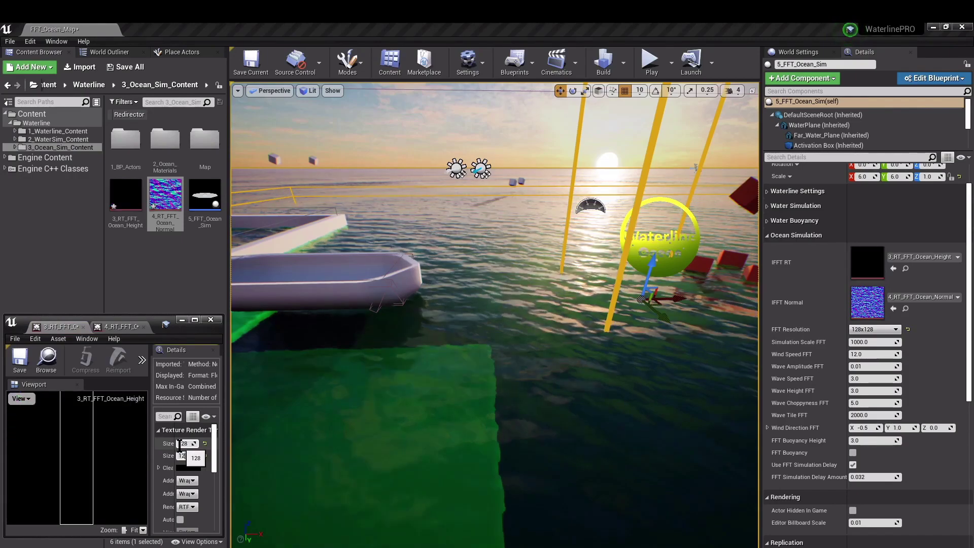
click(116, 327)
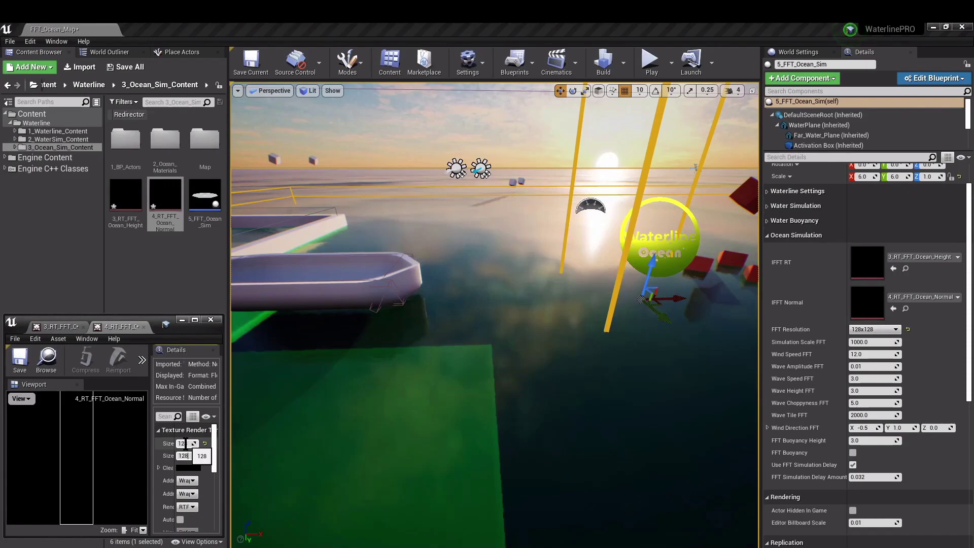
Step: Play the level to view the water at 128x128 resolution, then stop playing and set Simulation Scale FFT to 400
click(649, 60)
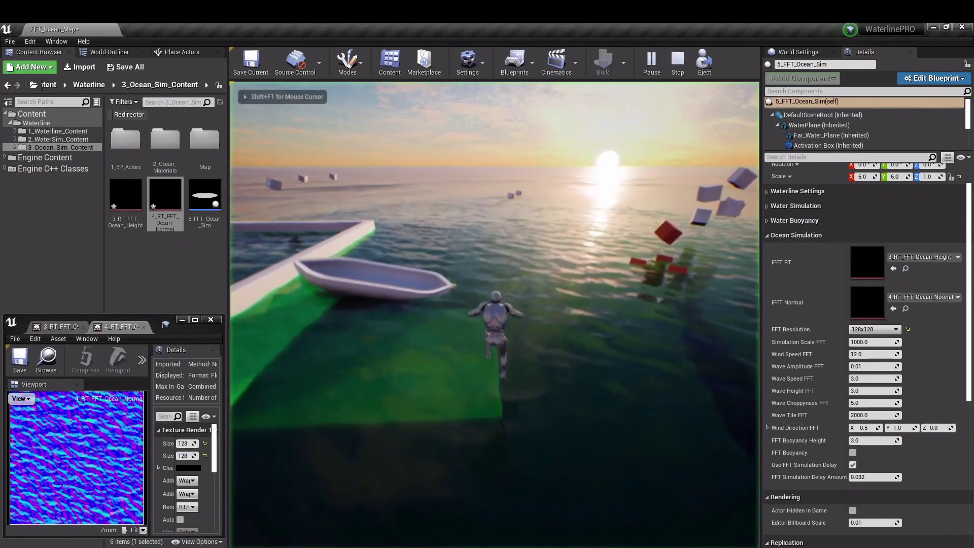
key(w)
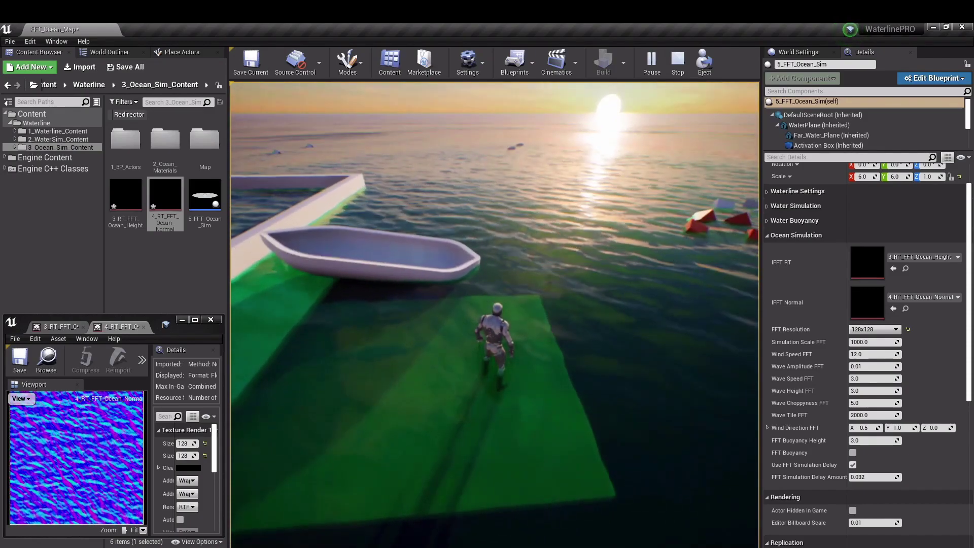
key(Escape)
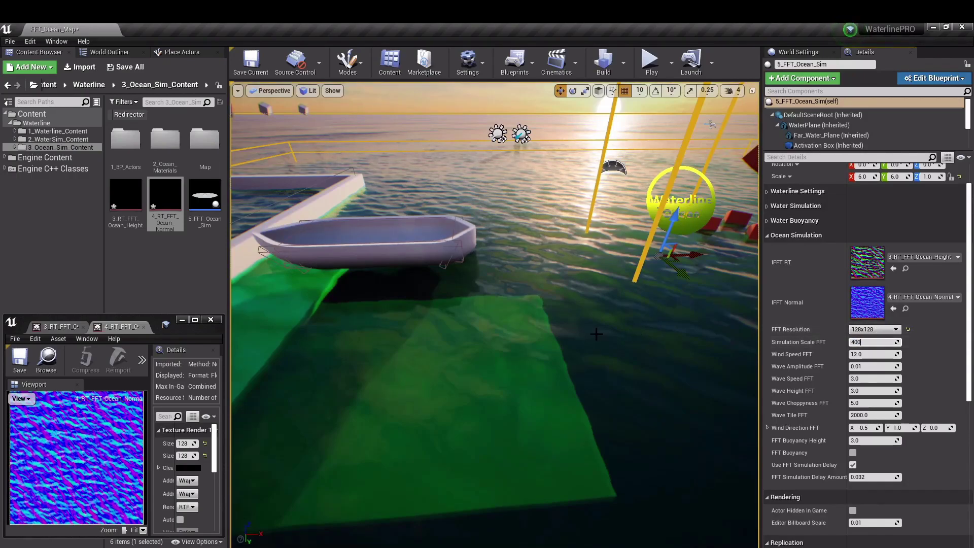
drag(557, 329, 520, 284)
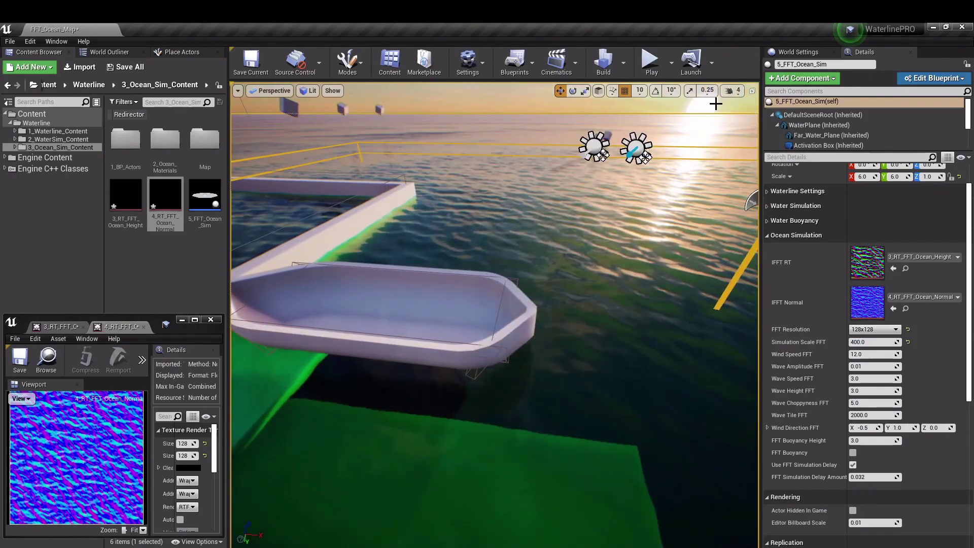
Step: Test the water in play mode between changes, setting Wave Amplitude FFT to 0.5 and then Wave Height FFT to 10
click(646, 53)
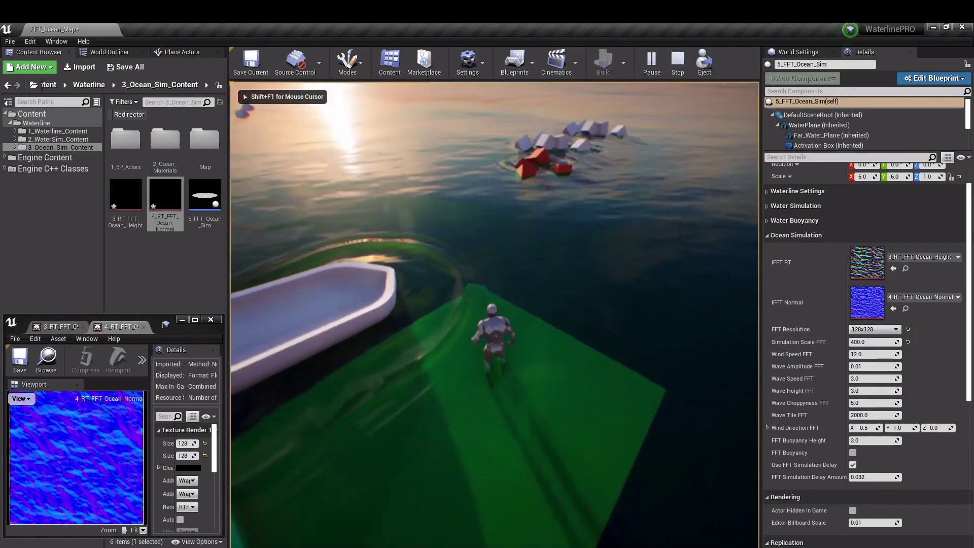
key(w)
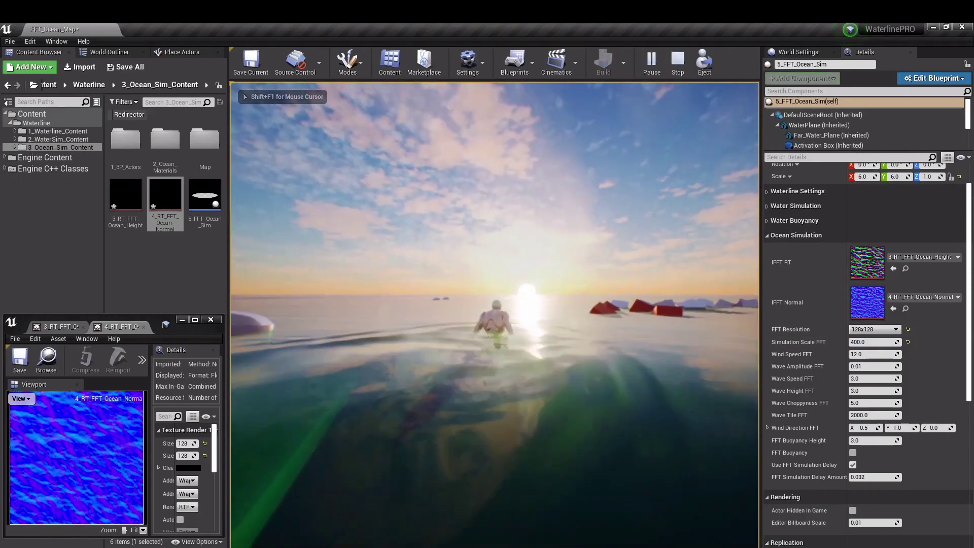
key(w)
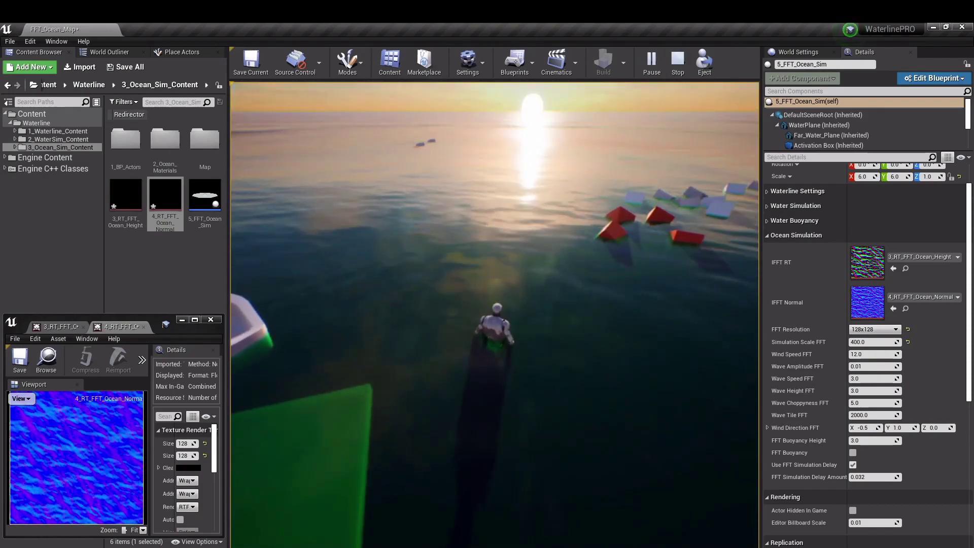
key(Escape)
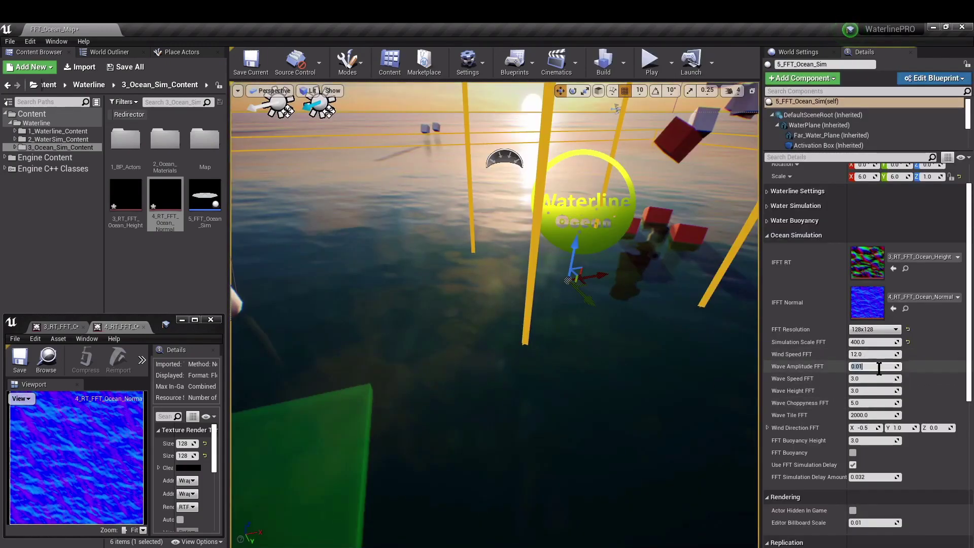
click(651, 66)
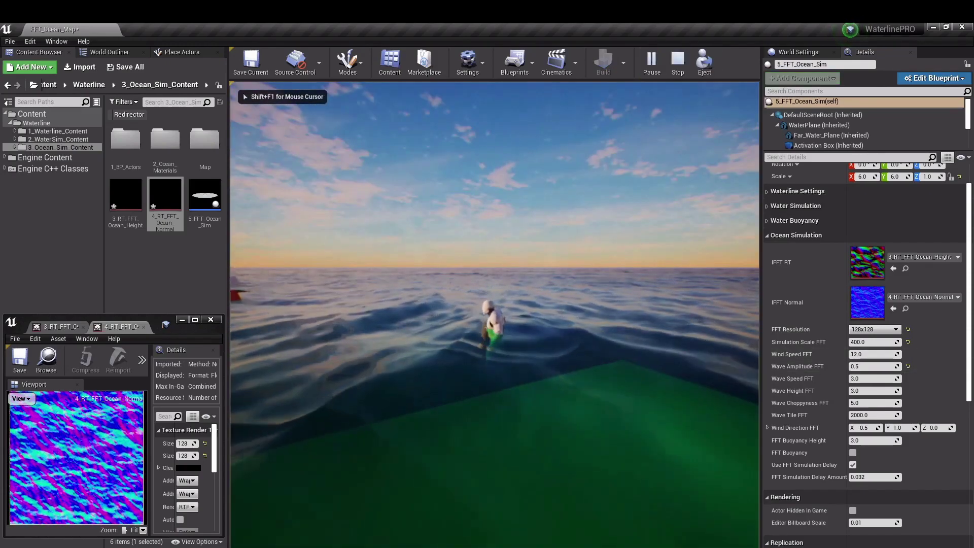
key(Escape)
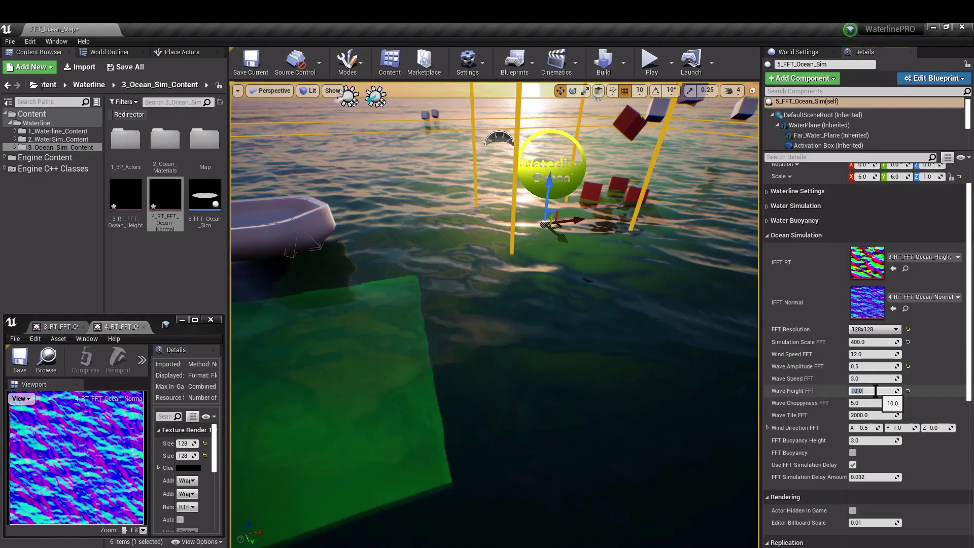
Step: Swim through the waves in play mode between changes, setting Wave Tile FFT to 3000 and then to 3500
click(643, 69)
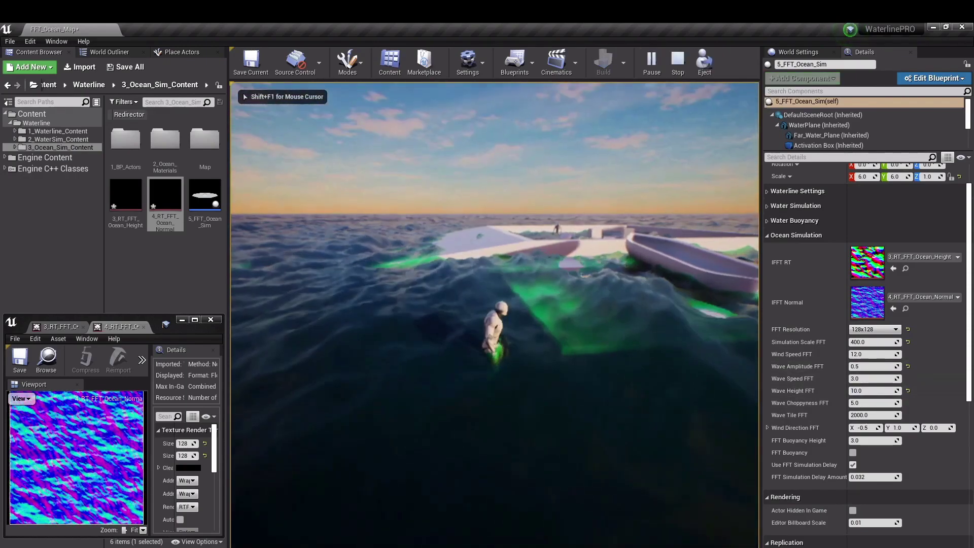
key(w)
key(Escape)
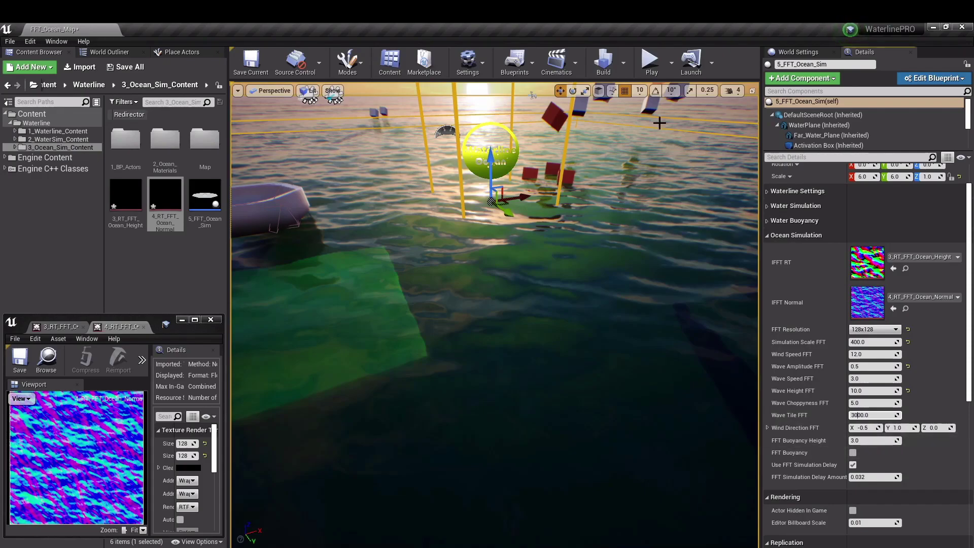
click(651, 64)
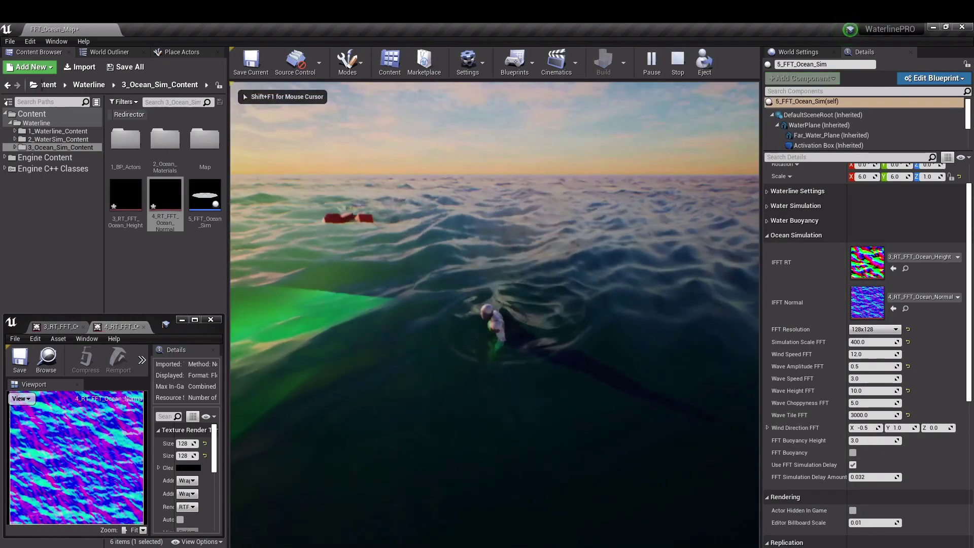
key(Escape)
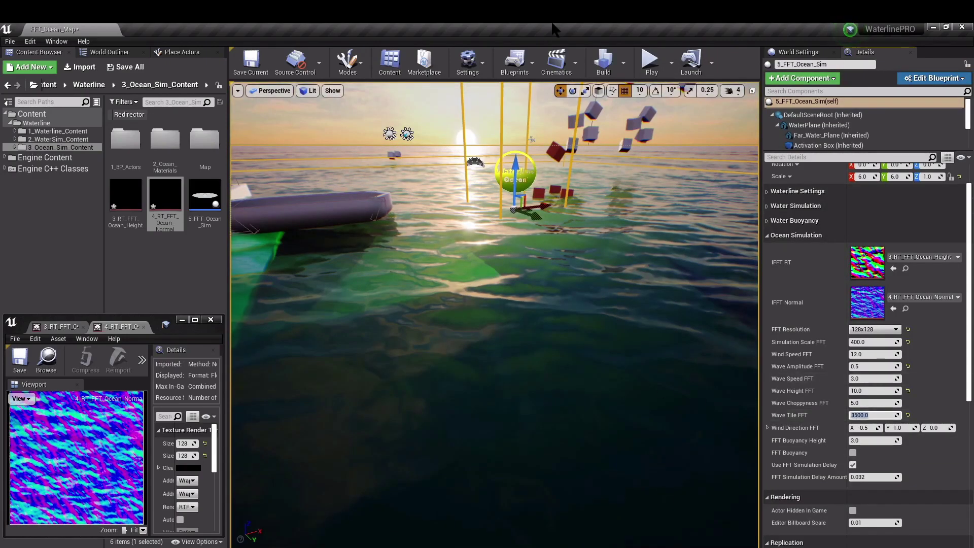
Step: Play the level, move the character onto the white wall's corner, then stop playing and set Wave Choppyness FFT to 13
click(651, 63)
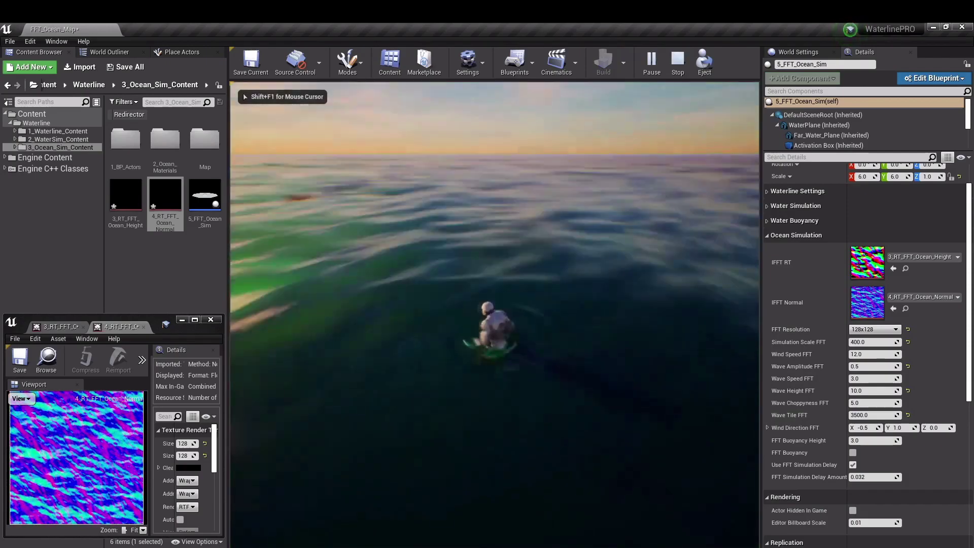
key(w)
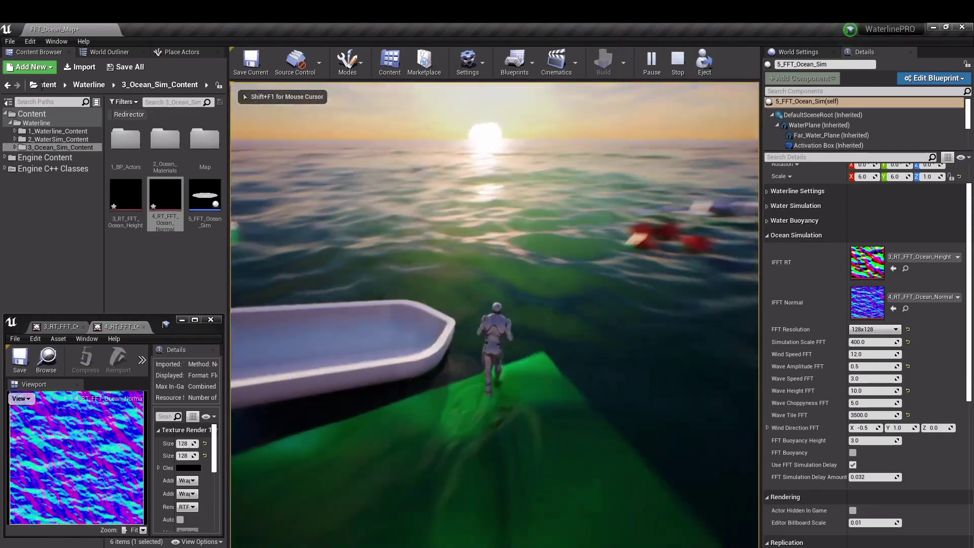
key(w)
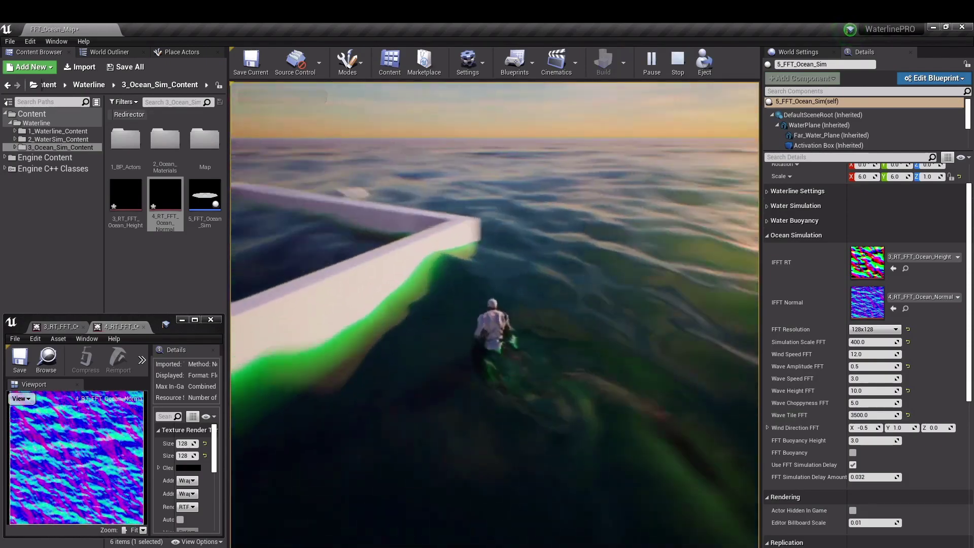
key(w)
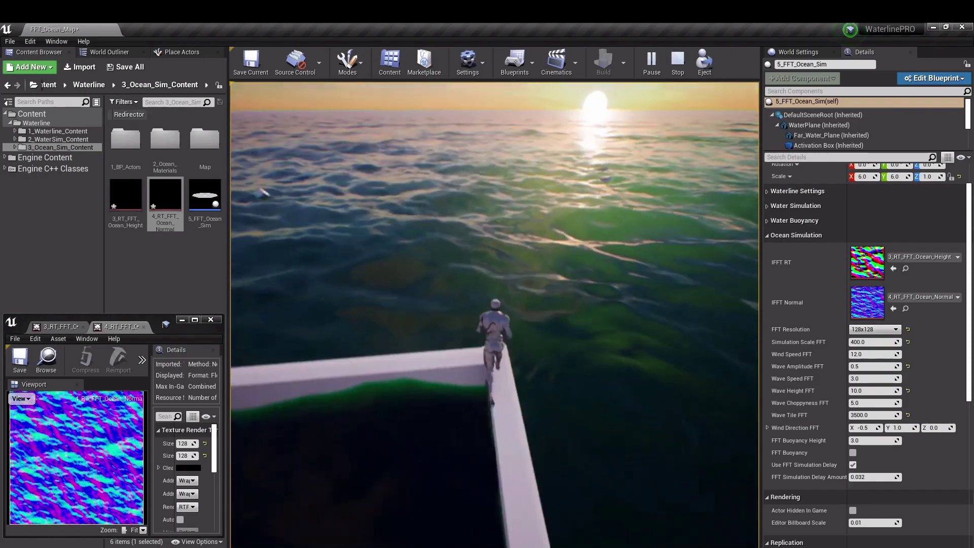
key(Escape)
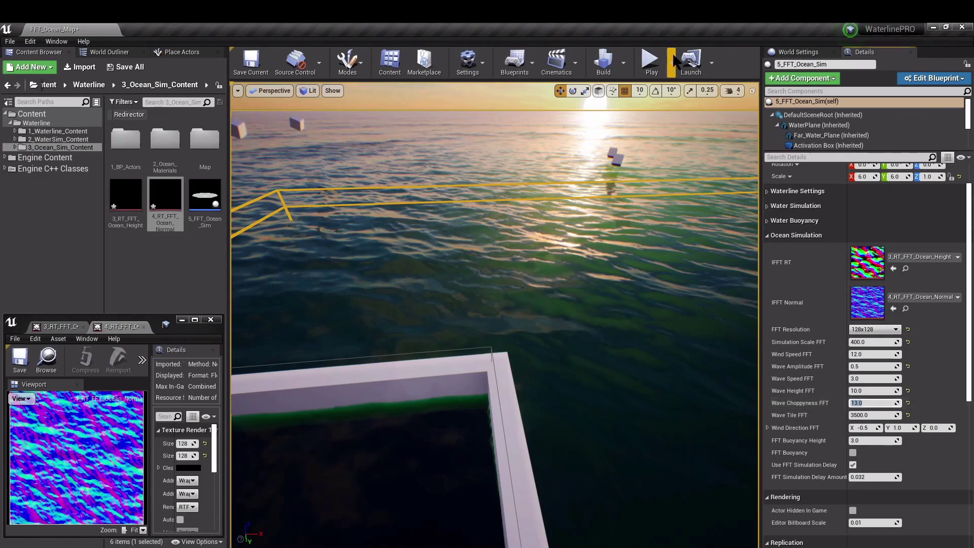
Step: Play the level to watch the choppier waves from the white wall, then stop playing and set Wind Speed FFT to 20
click(651, 62)
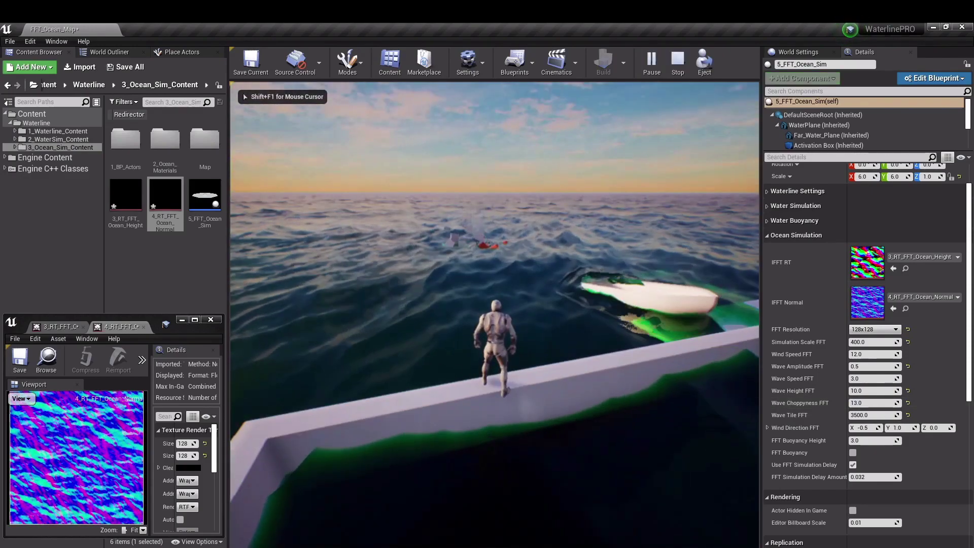
key(w)
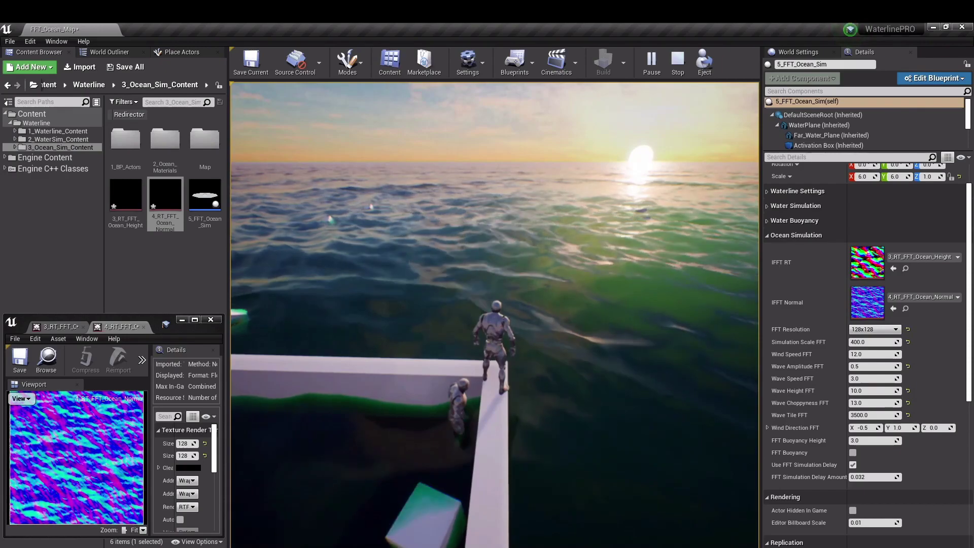
key(Escape)
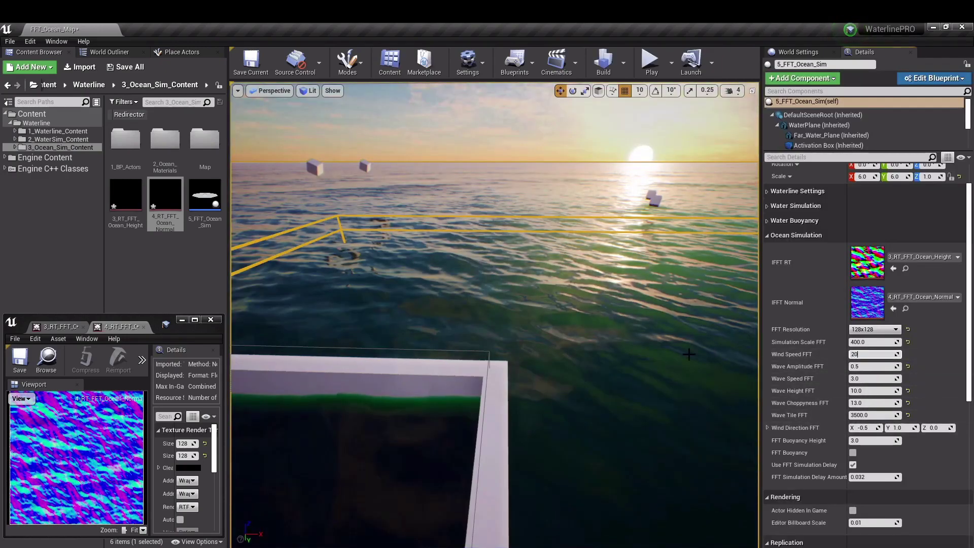
Step: Play the level with the stronger wind, then stop and set Wave Height FFT to 8 and Wave Choppyness FFT to 10
click(649, 61)
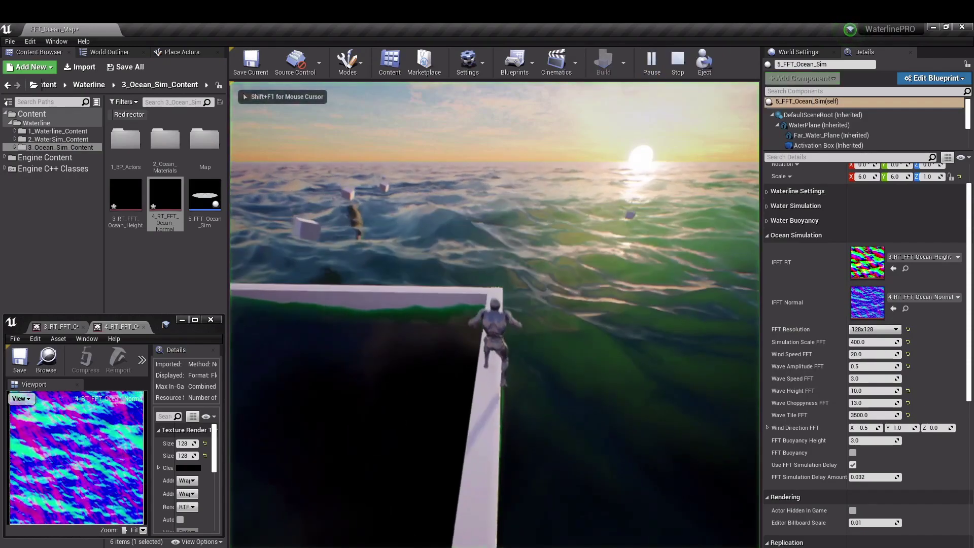
key(w)
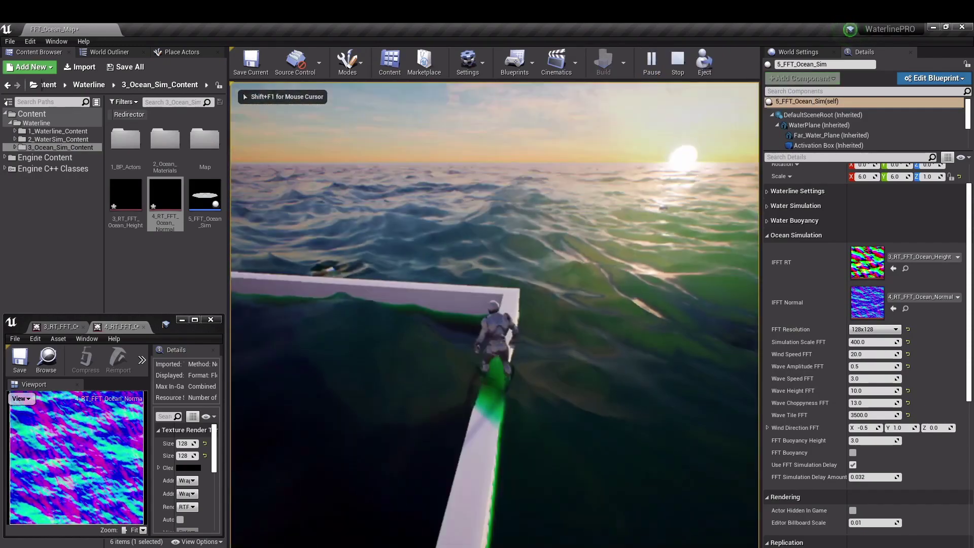
key(Escape)
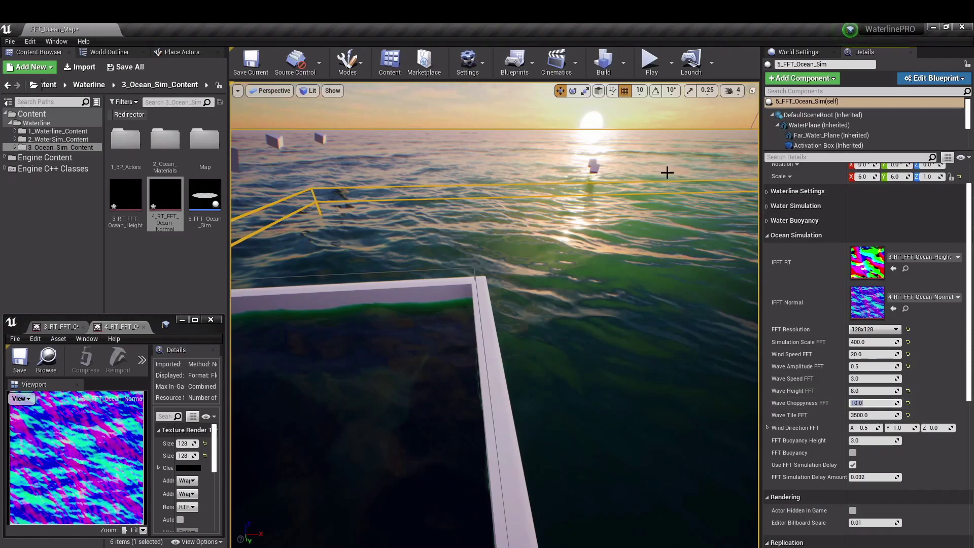
Step: Play the level, swim beside the white wall and climb back onto it, then stop playing and set Wave Amplitude FFT to 0.3
click(651, 64)
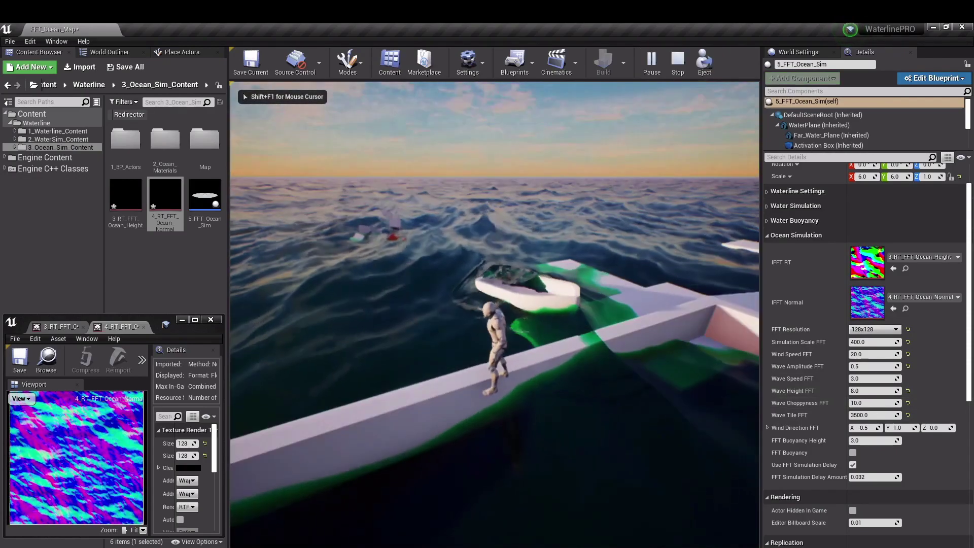
key(w)
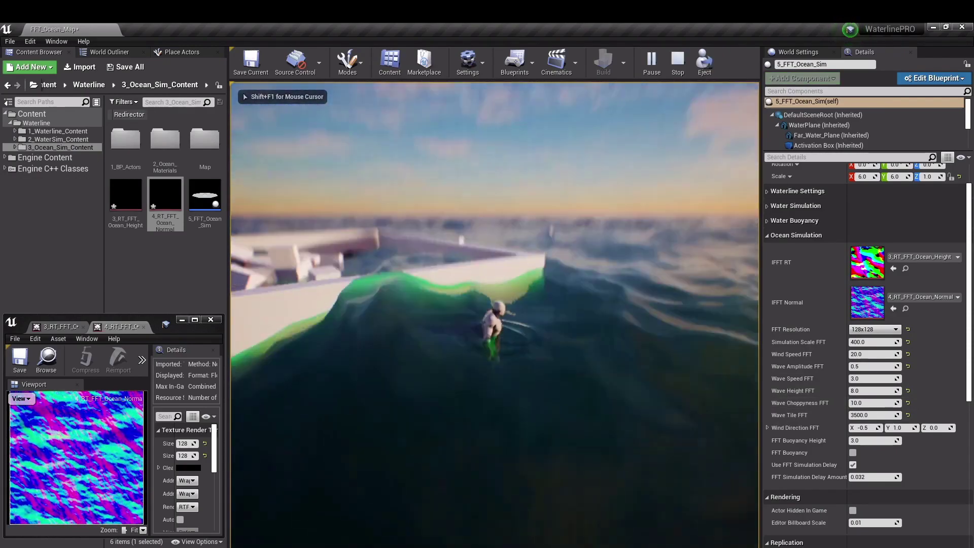
key(w)
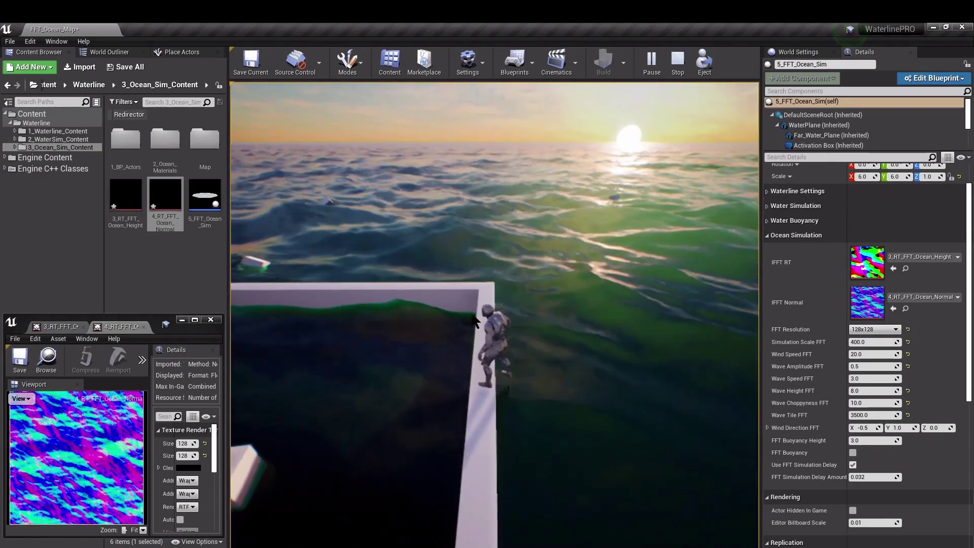
key(Escape)
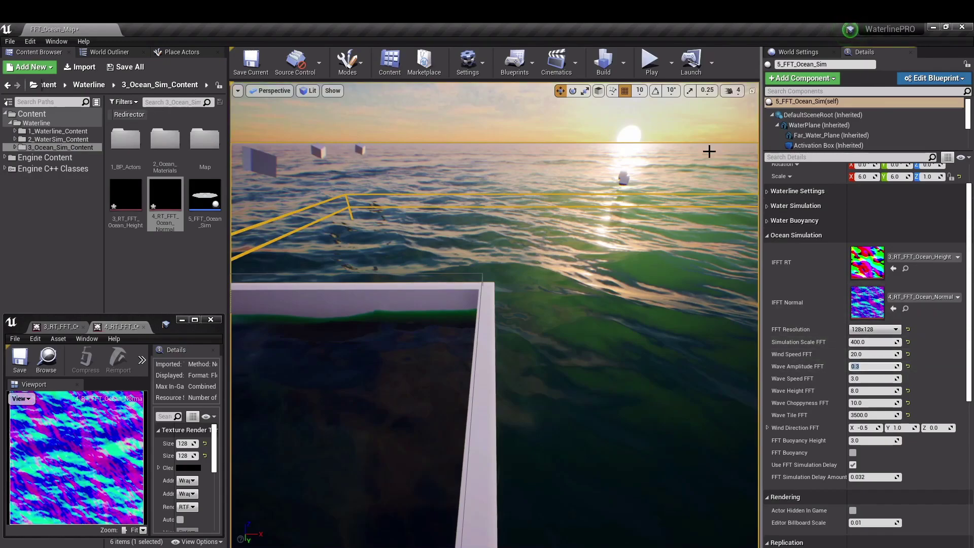
Step: Play the level and run along the white wall, then stop playing and set Wave Height FFT to 10
click(653, 63)
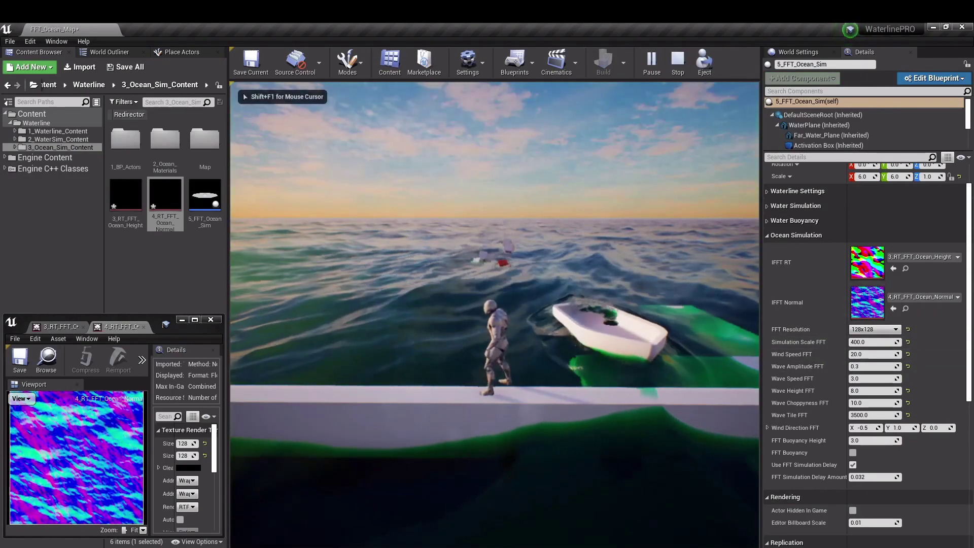
key(w)
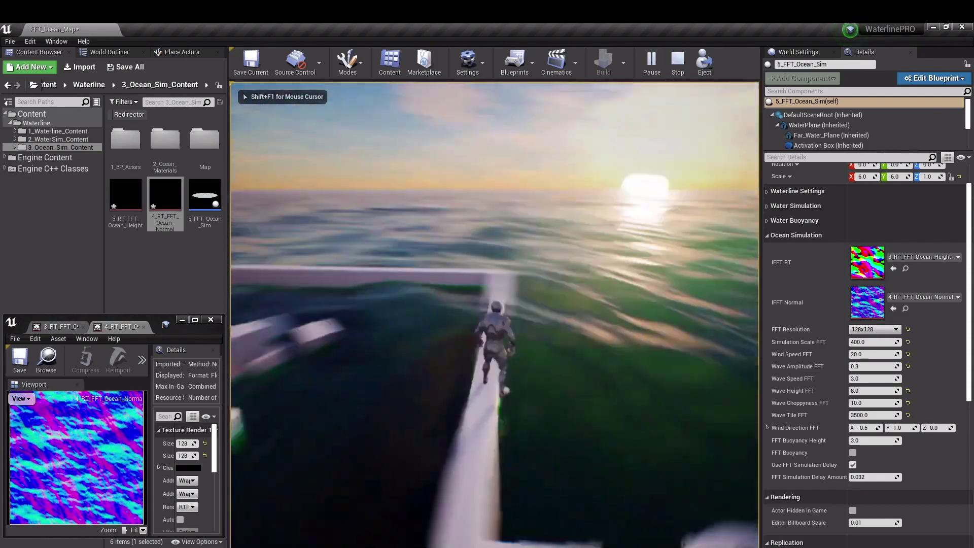
key(Escape)
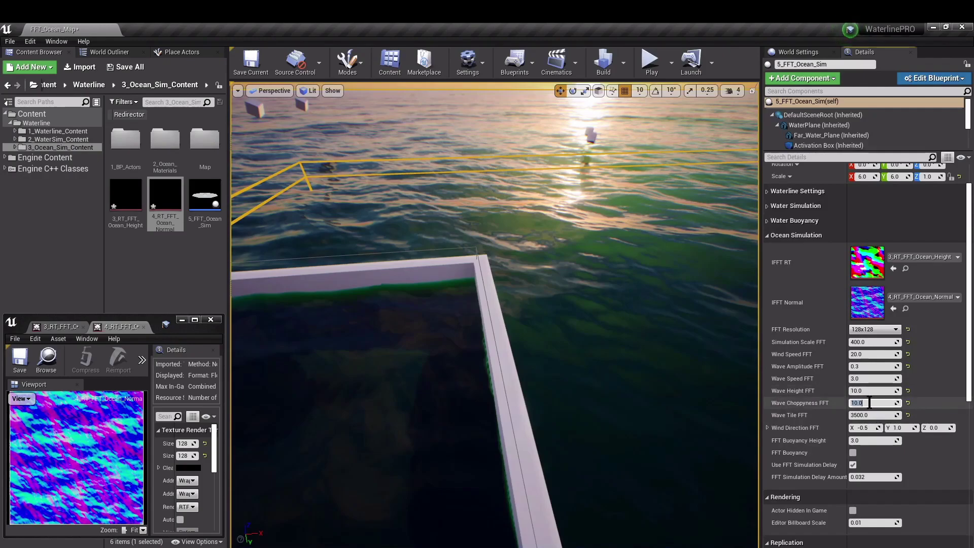
Step: Set Wave Choppyness FFT to 13, play the level and switch the game view to fullscreen at the wall's corner
click(652, 75)
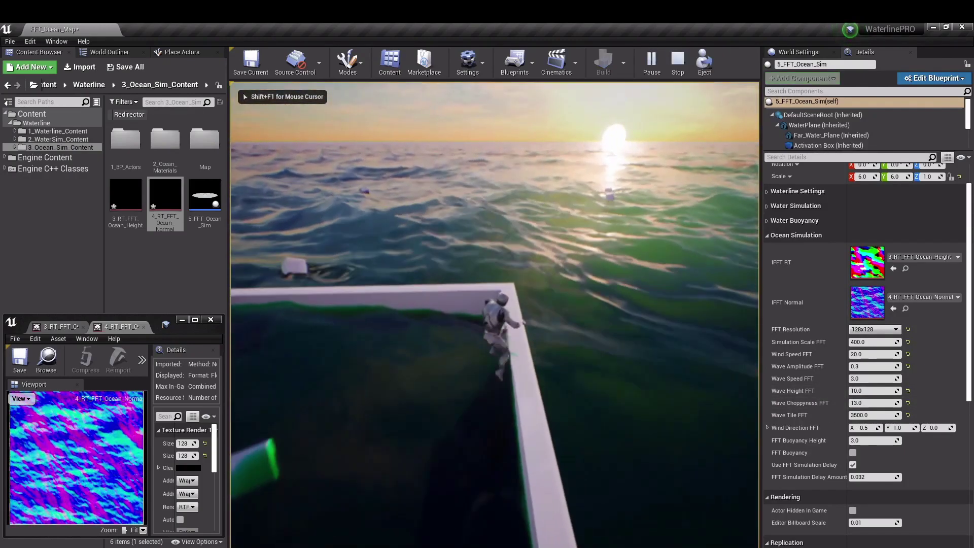
key(w)
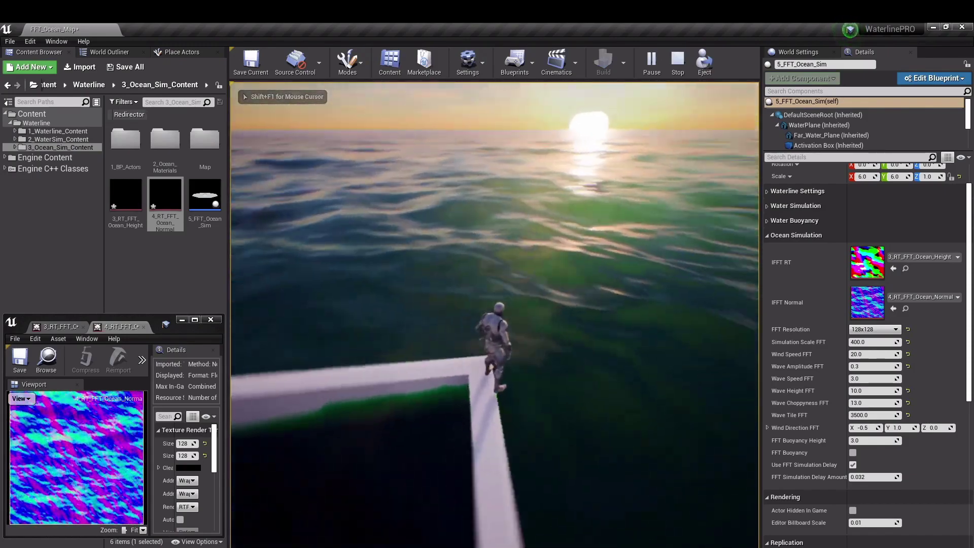
key(F11)
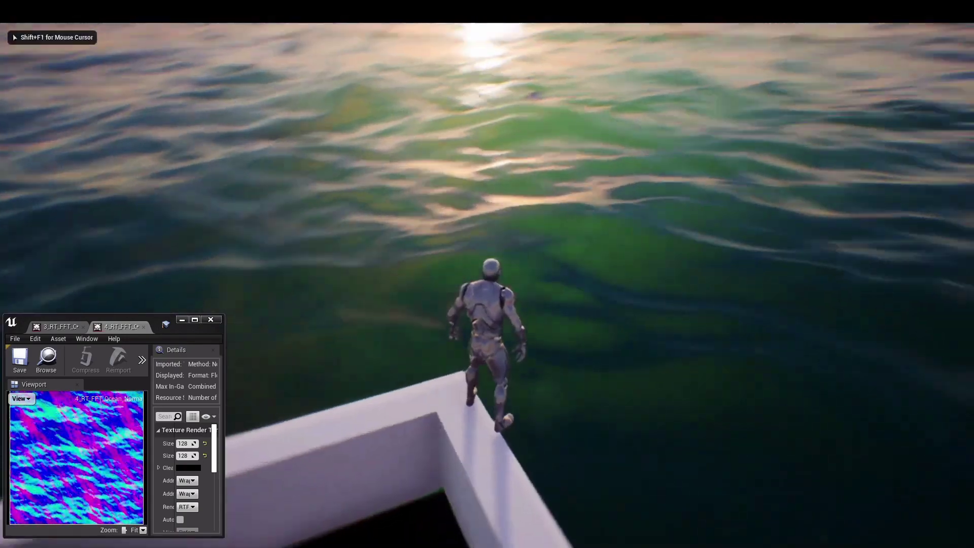
Step: Swim off the white wall's corner and climb back onto it, then stop playing and leave the fullscreen view
key(w)
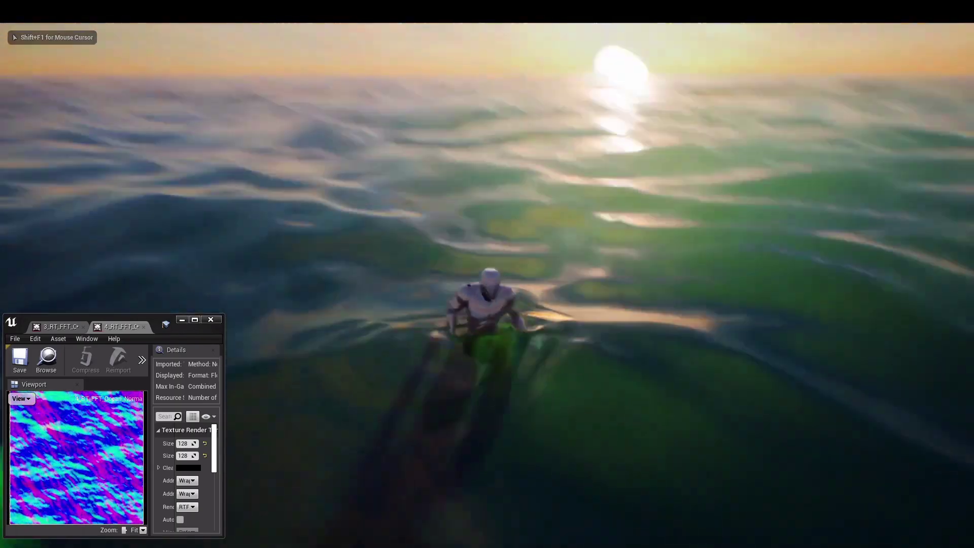
key(space)
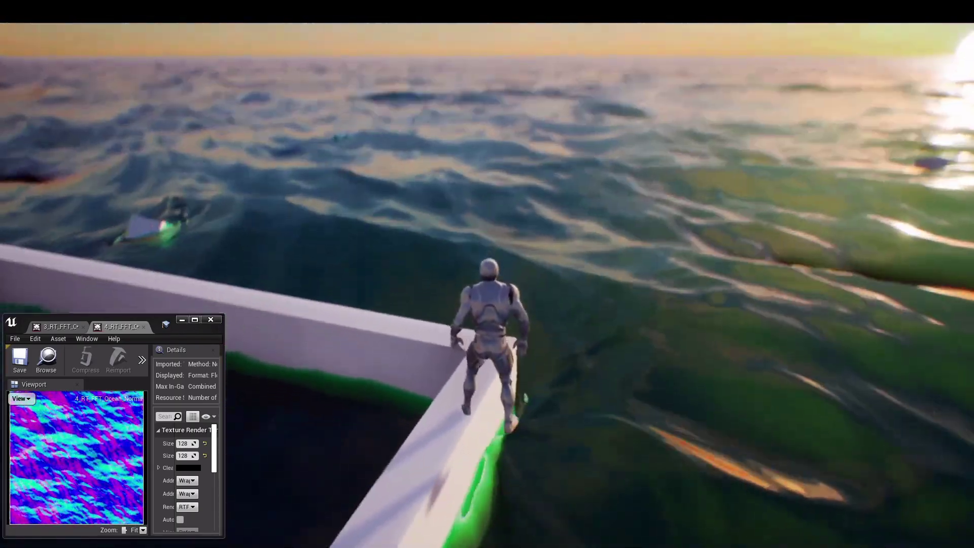
key(w)
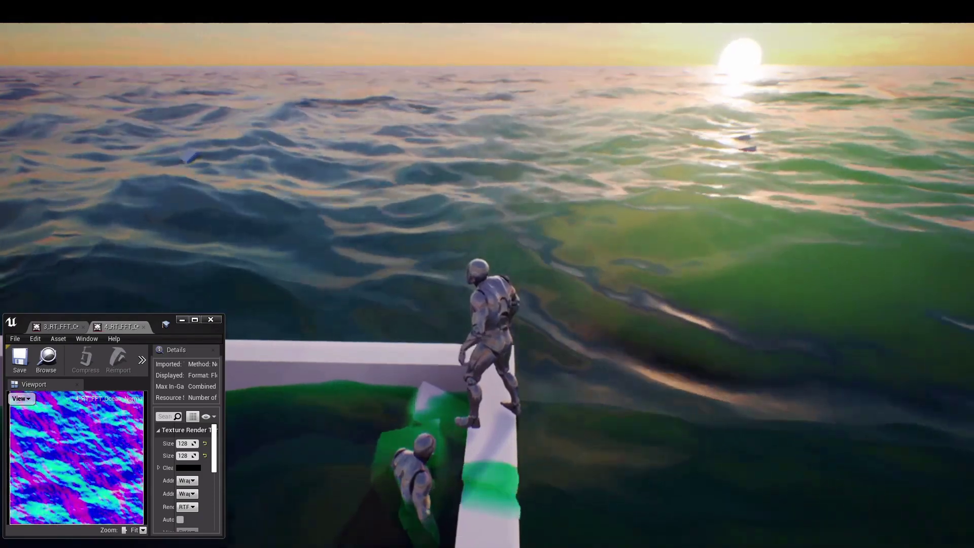
key(Escape)
right_drag(546, 276, 548, 276)
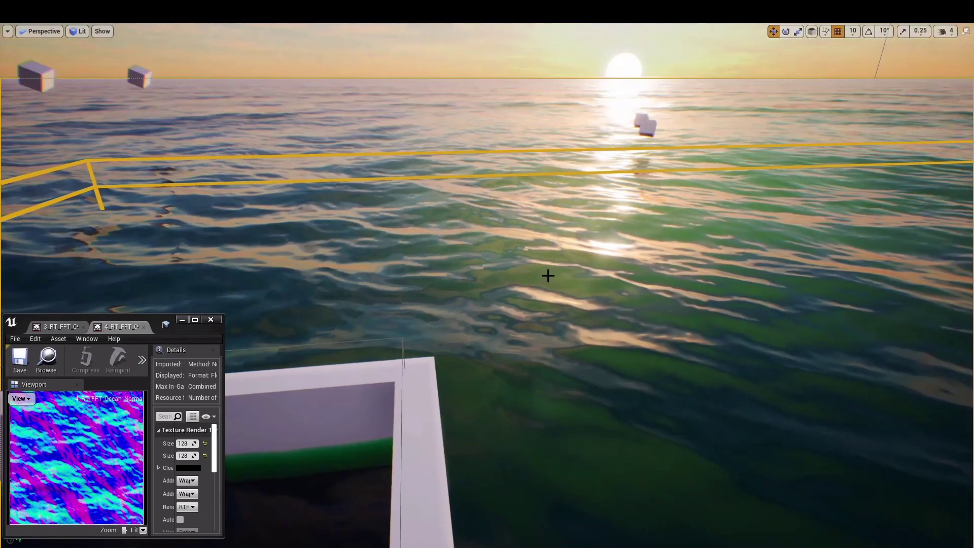
key(F11)
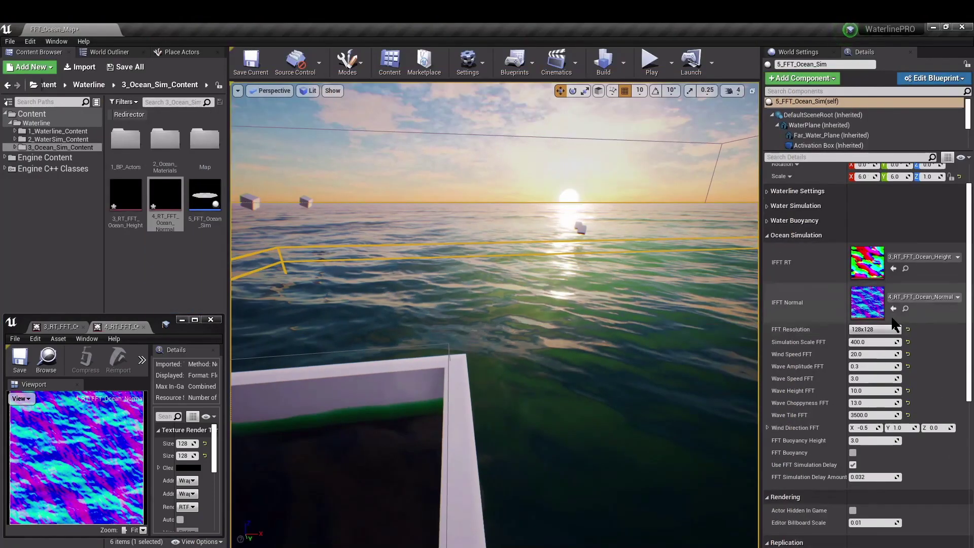
Step: Open the ocean's water surface material MI_Ocean_S_Near from Waterline Settings and place its editor window beside the viewport
scroll(832, 284, up, 2)
click(767, 223)
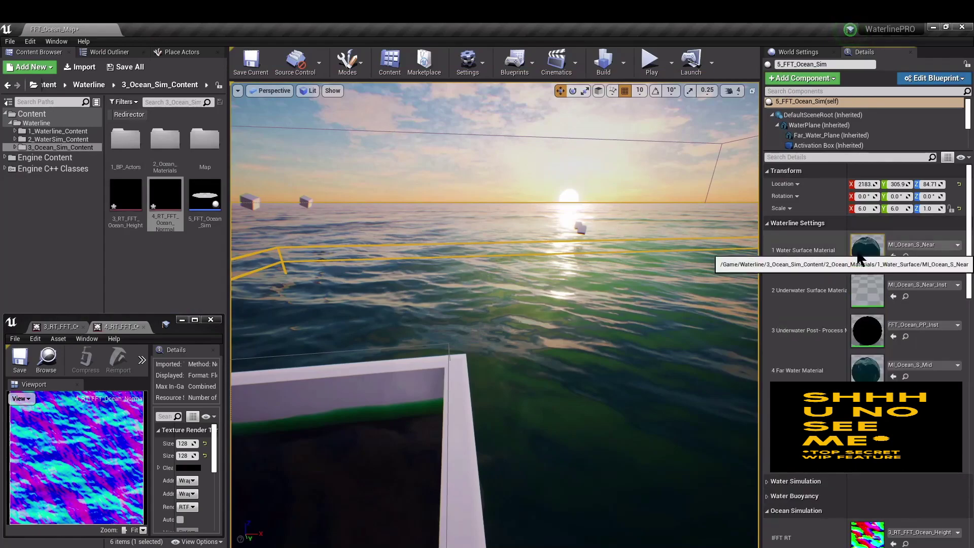
double_click(866, 258)
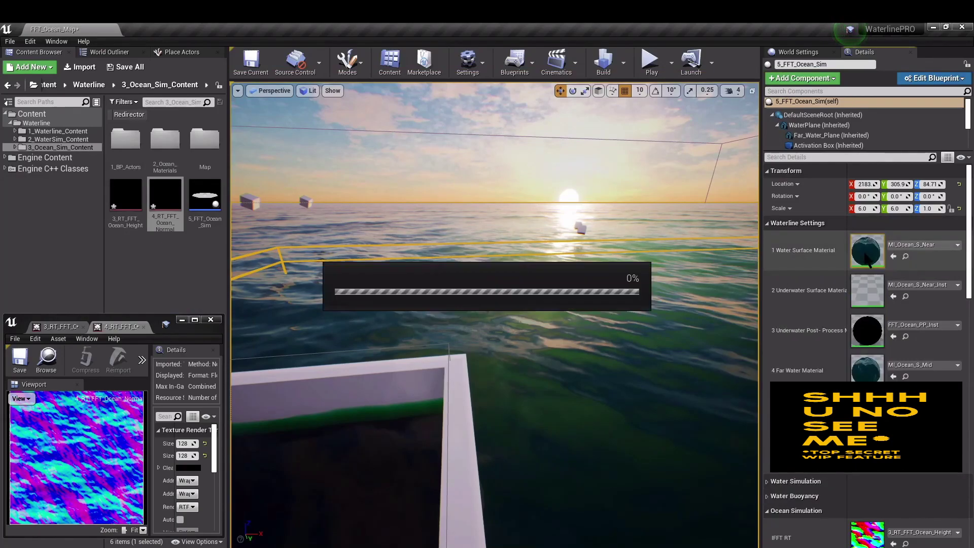
drag(126, 327, 869, 288)
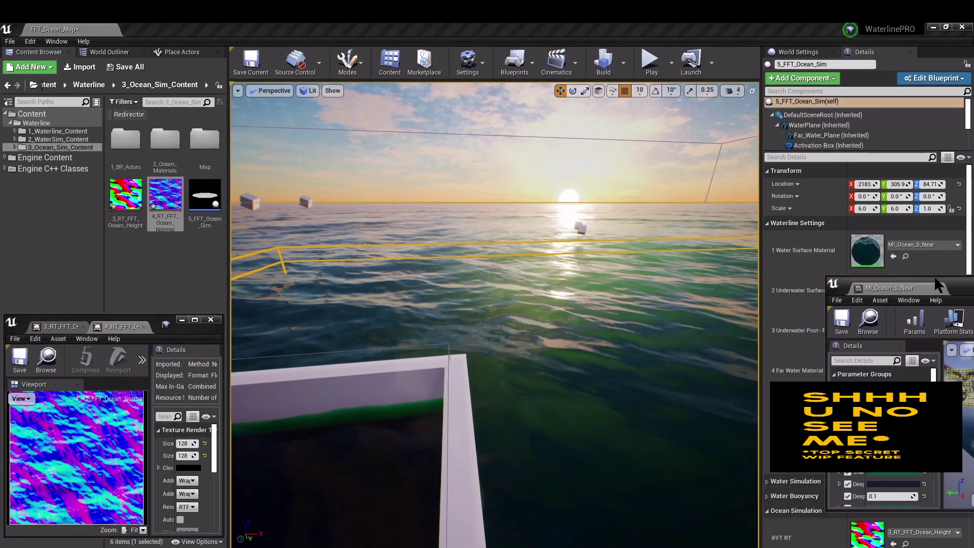
drag(939, 276, 939, 24)
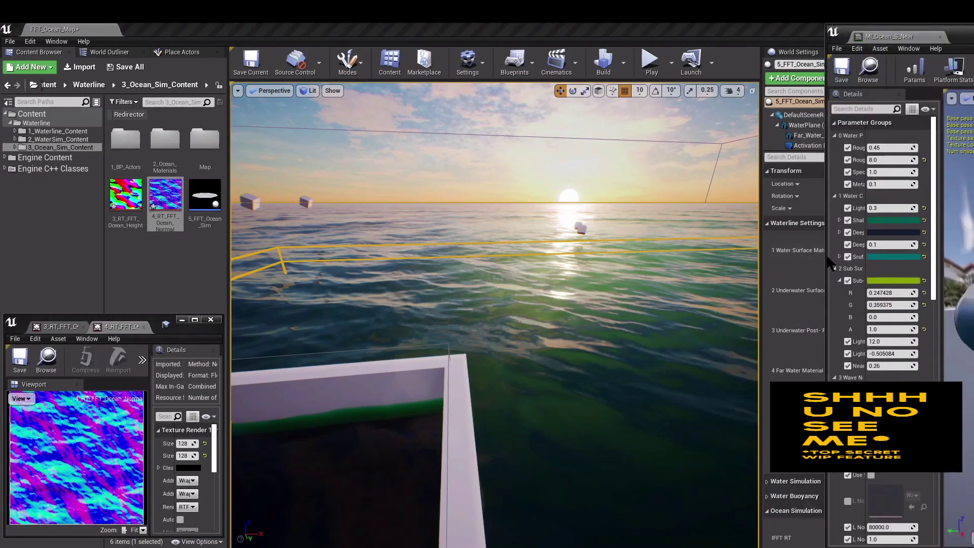
drag(828, 257, 770, 258)
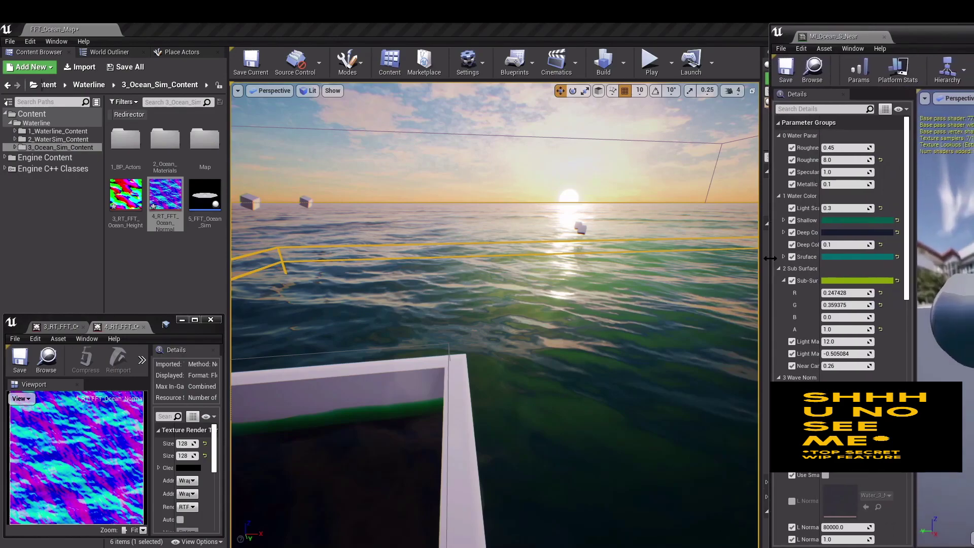
Step: Filter the material parameters by "s no", enable Use Small Normals and inspect the water near the wall's corner
click(792, 109)
text(s no)
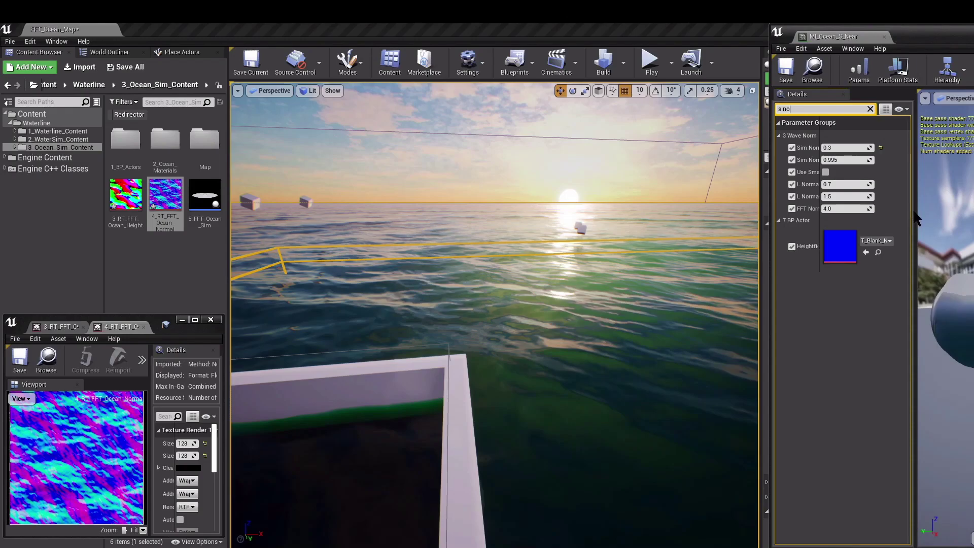
drag(916, 214, 949, 219)
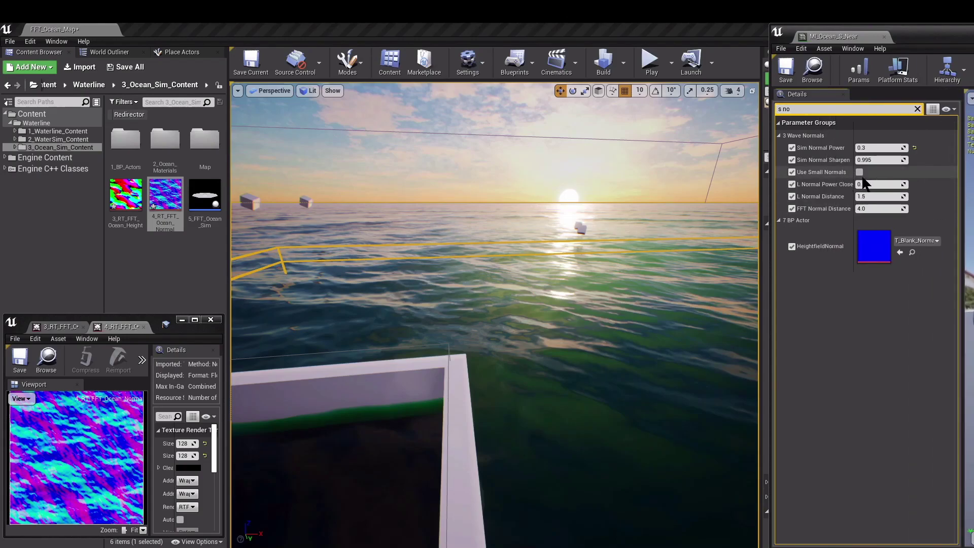
click(859, 172)
mouse_move(555, 257)
right_down()
mouse_move(537, 278)
mouse_move(515, 278)
mouse_move(555, 277)
right_up()
key(w)
right_drag(559, 314, 597, 342)
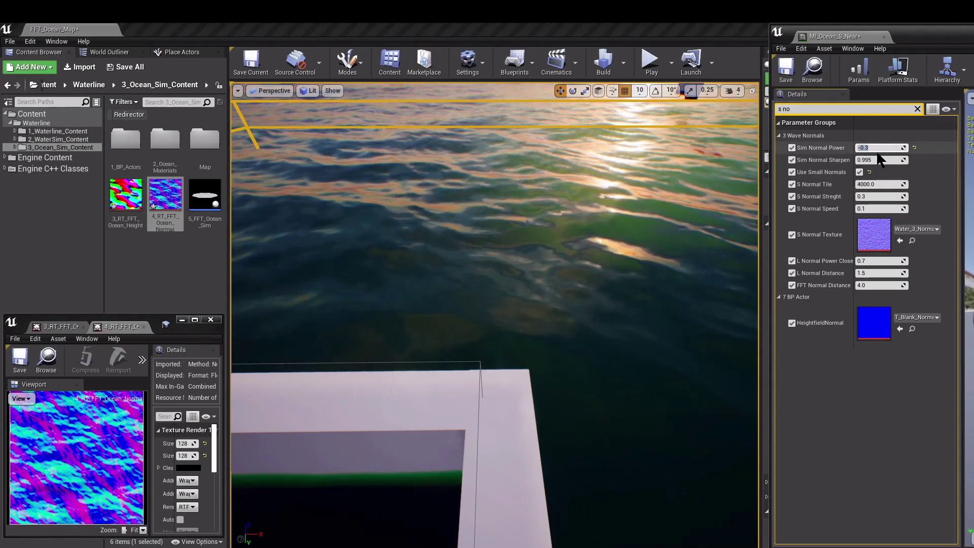
Step: Reset Sim Normal Power to its default, then set S Normal Streght to -0.3 and S Normal Speed to 0.06
click(915, 145)
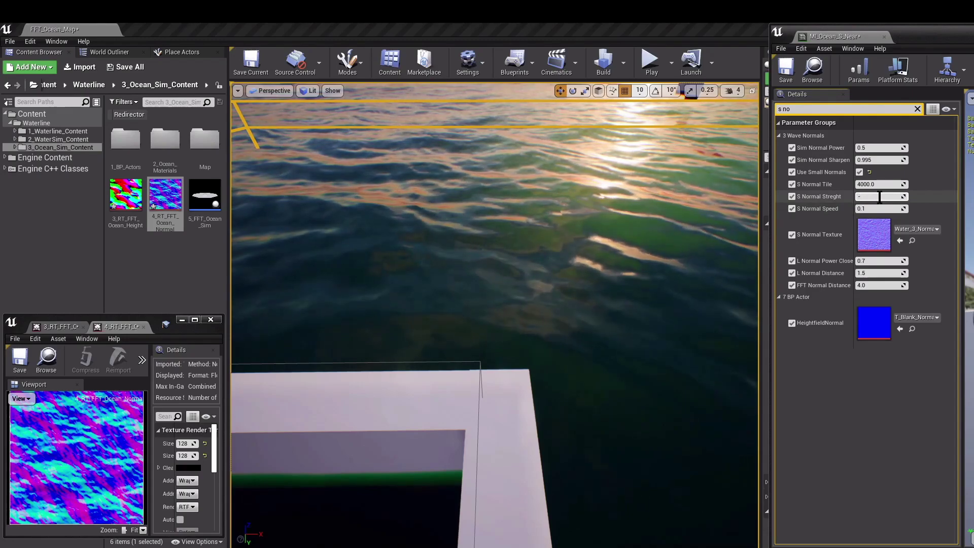
right_drag(525, 293, 640, 246)
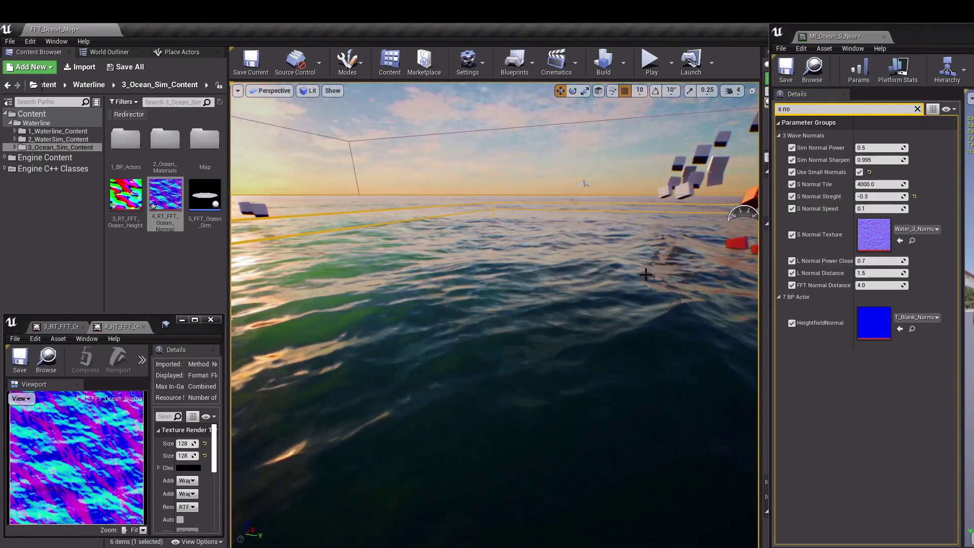
click(881, 209)
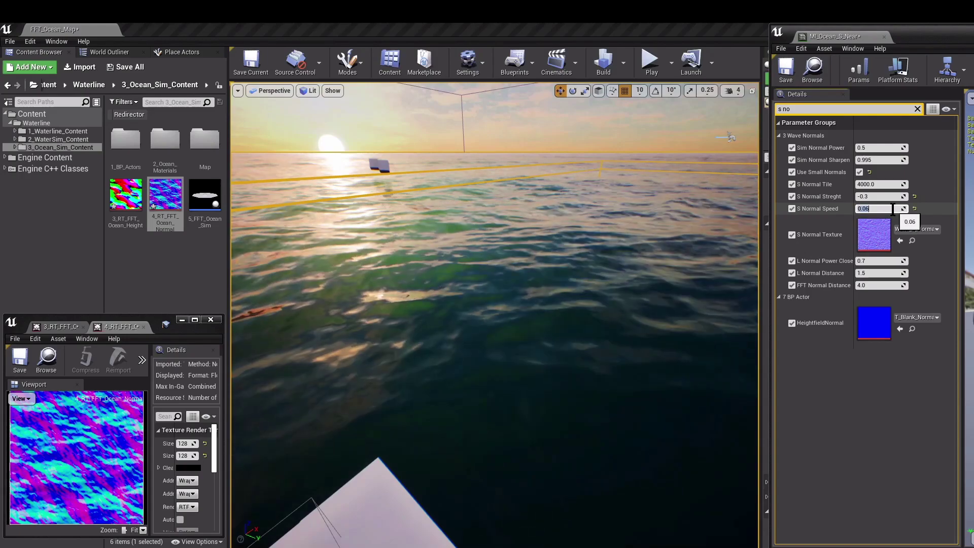
right_drag(582, 234, 534, 260)
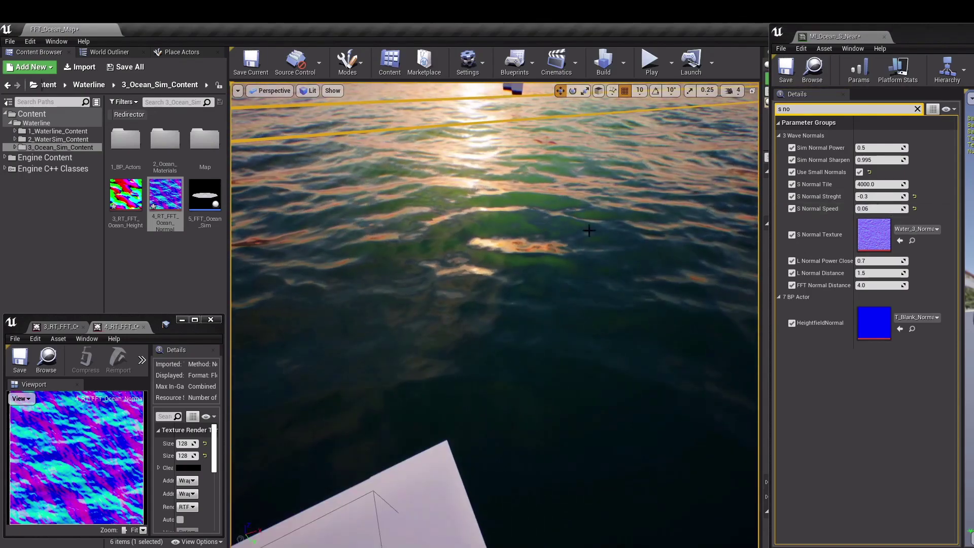
Step: Play the level in fullscreen with the small normals, swim beside the white wall, climb back onto it and stop playing
click(651, 64)
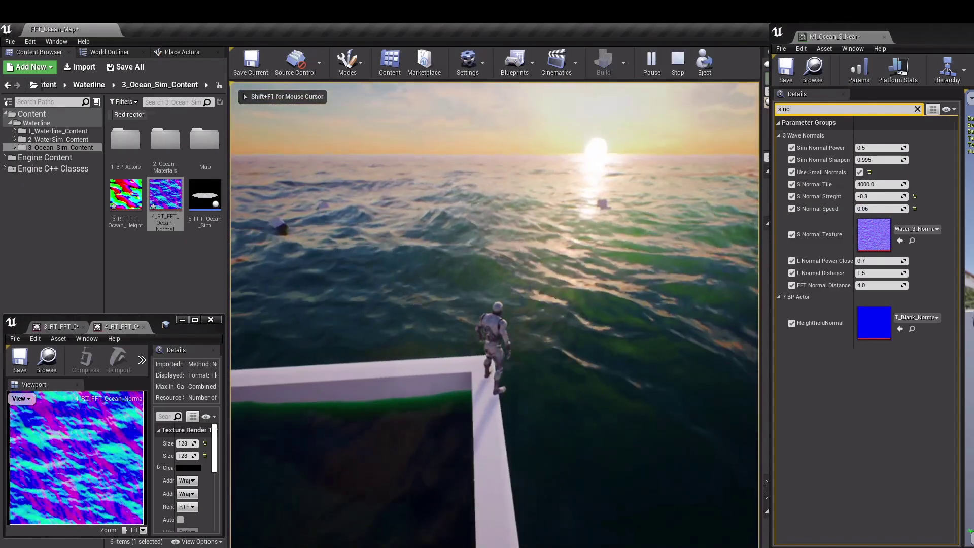
key(F11)
key(w)
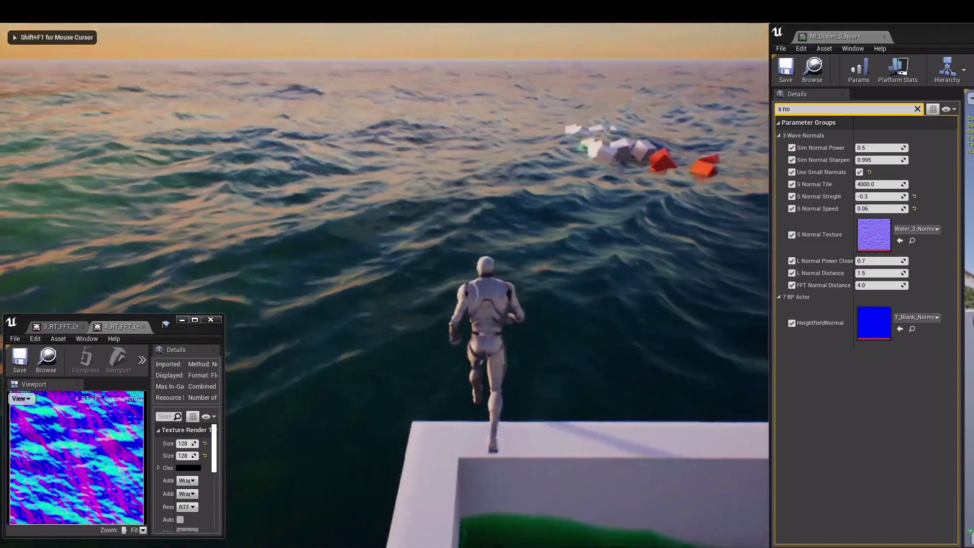
key(w)
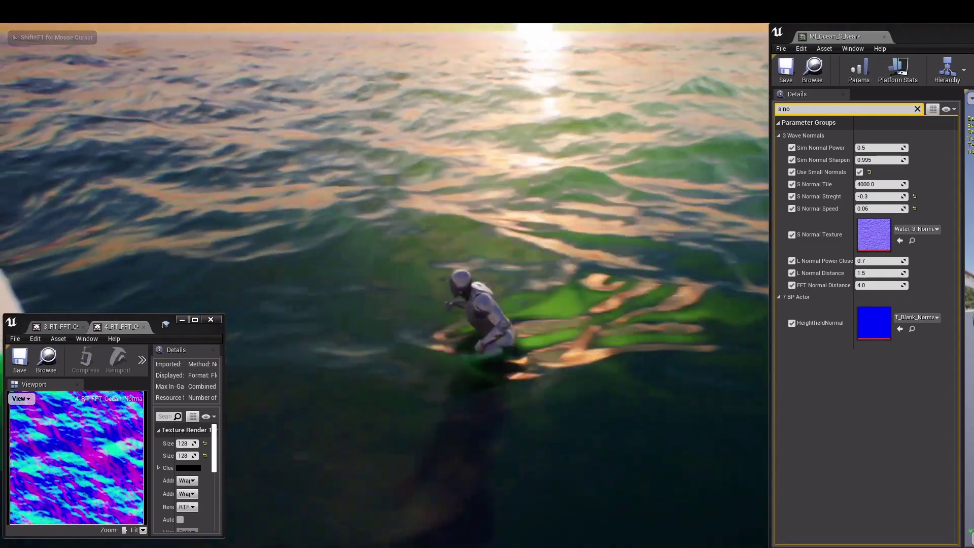
key(w)
key(space)
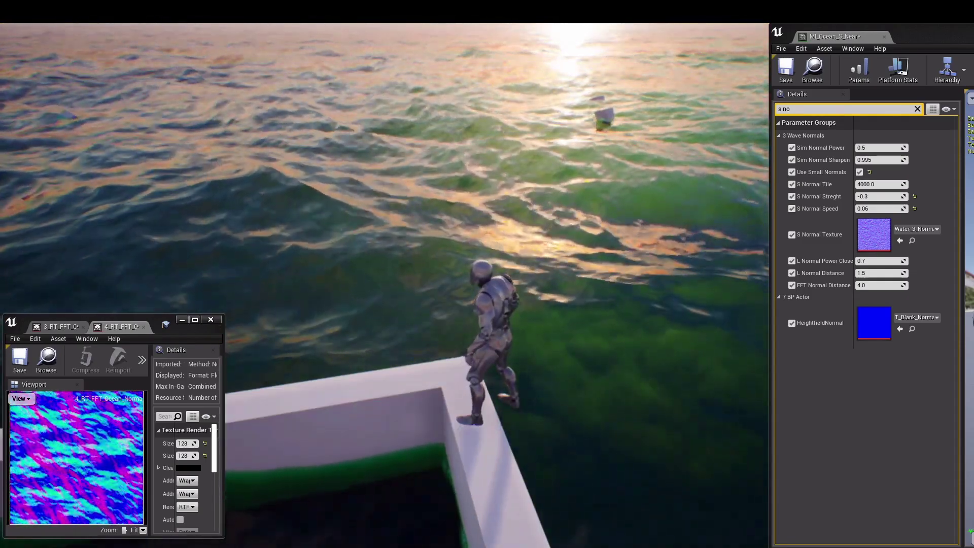
key(shift+F1)
key(Escape)
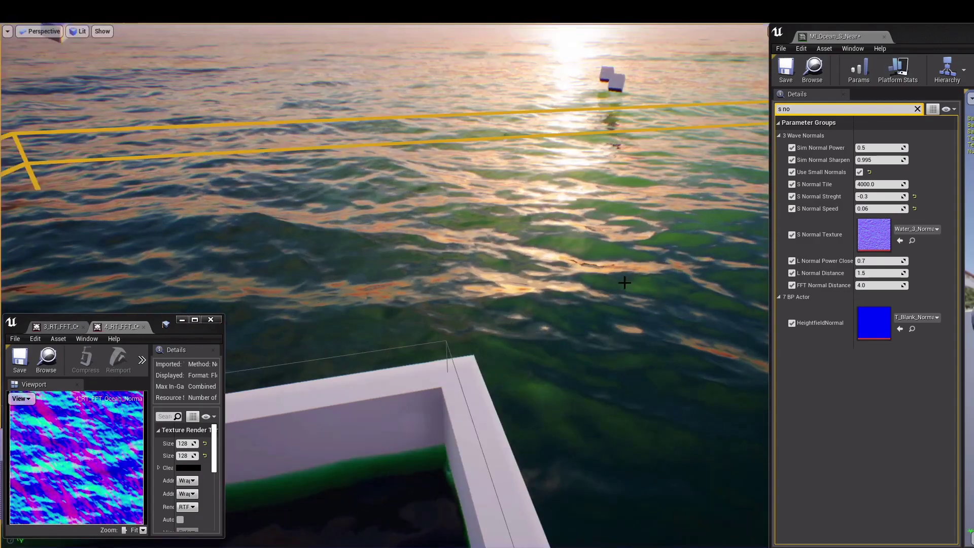
Step: Set S Normal Speed to 0.1
click(878, 209)
text(0.1)
key(Return)
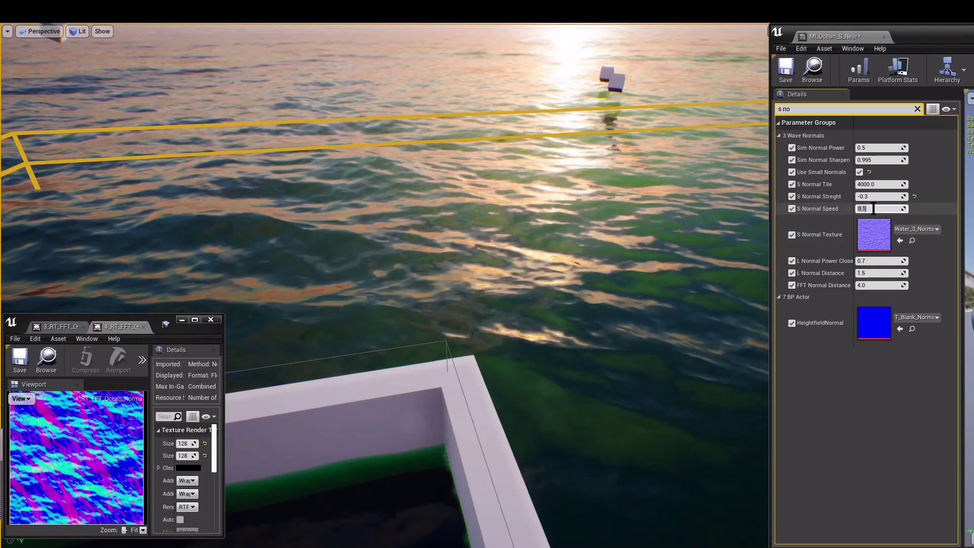
Step: Try an S Normal Tile of 3000, then set it to 5000
click(883, 184)
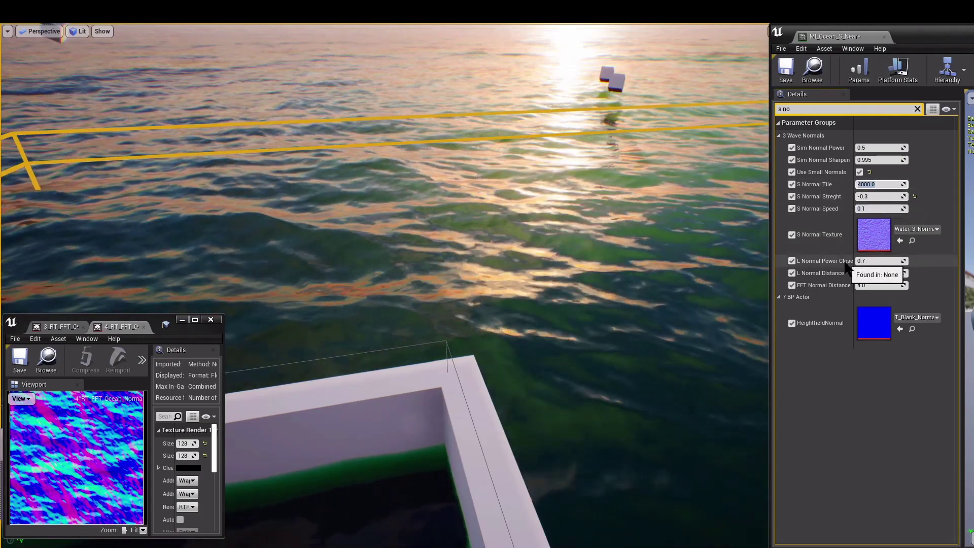
key(Return)
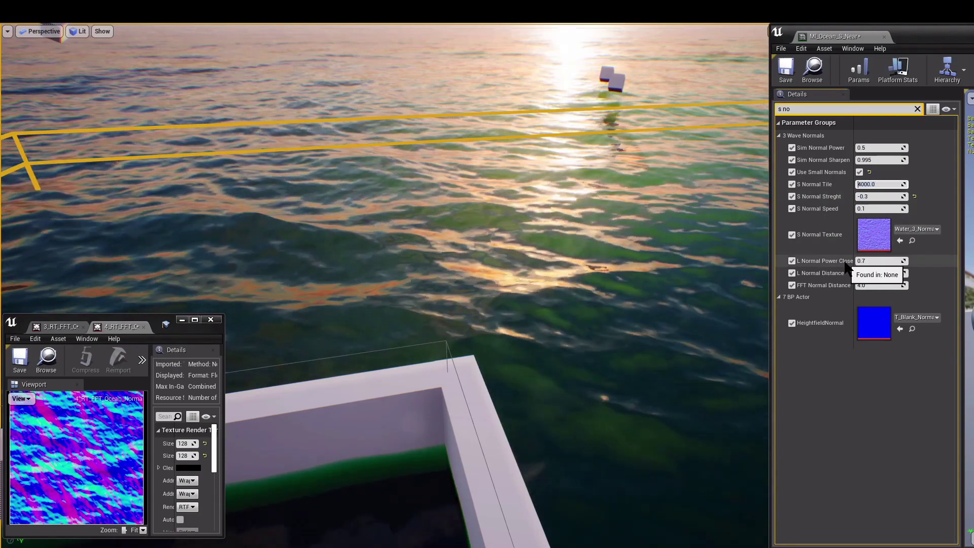
text(3000)
key(Return)
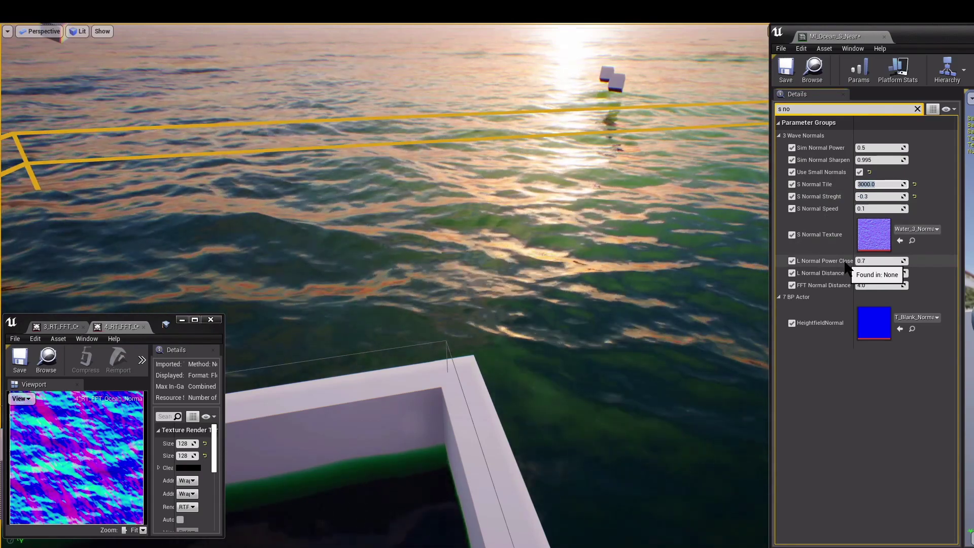
key(Delete)
text(5)
key(Return)
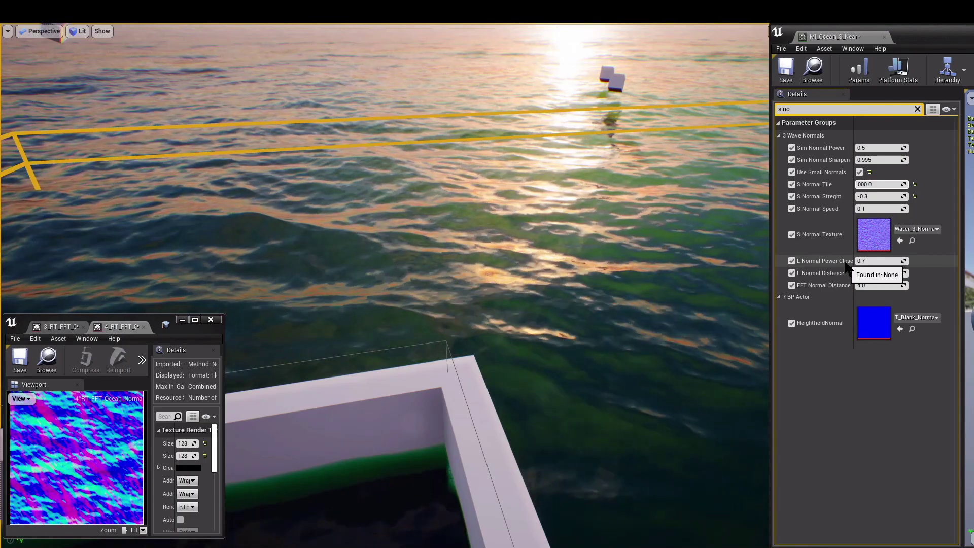
Step: Play the level with the new small normal tiling, run along the white wall and swim toward the boat
right_drag(504, 285, 495, 286)
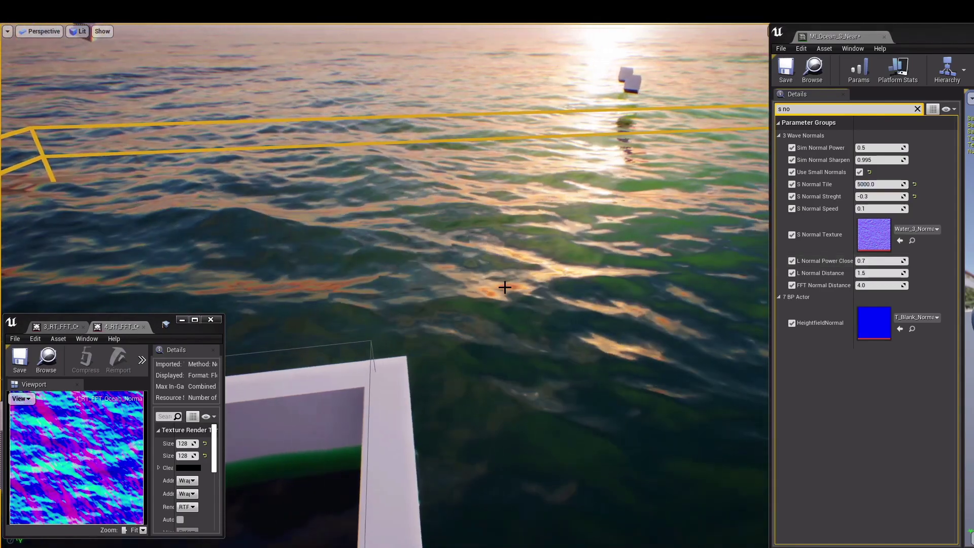
key(alt+p)
key(w)
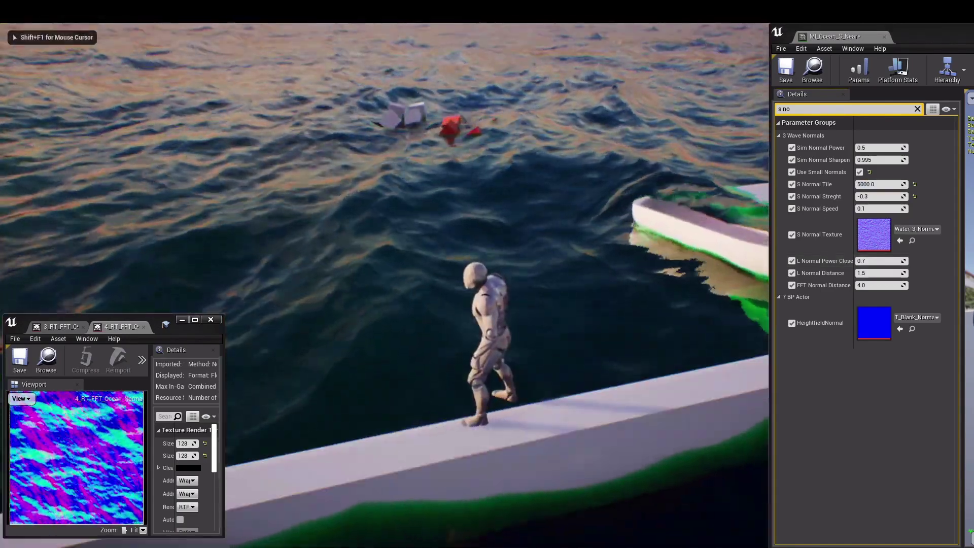
key(w)
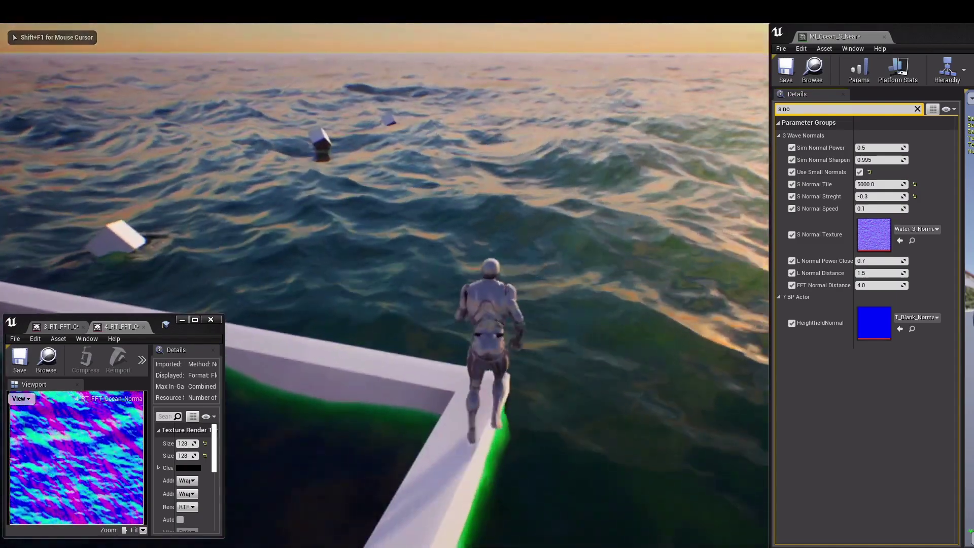
key(w)
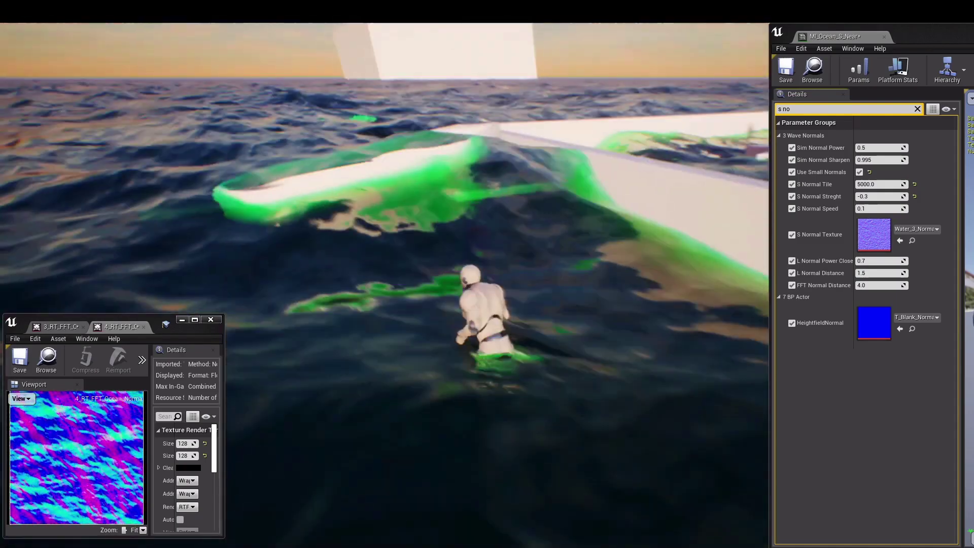
key(w)
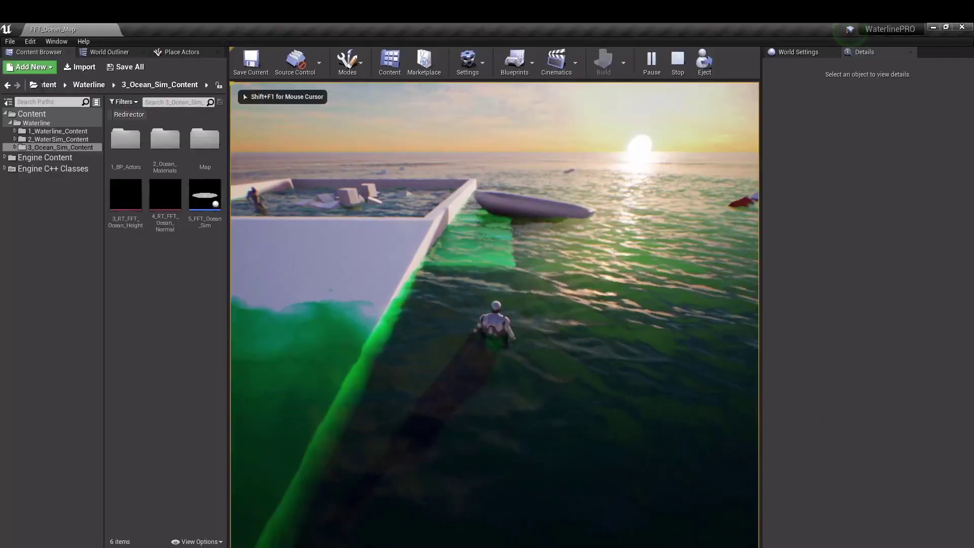
Step: Swim past the wall, stop playing and expand the Water Simulation and Water Buoyancy settings of 5_FFT_Ocean_Sim
key(w)
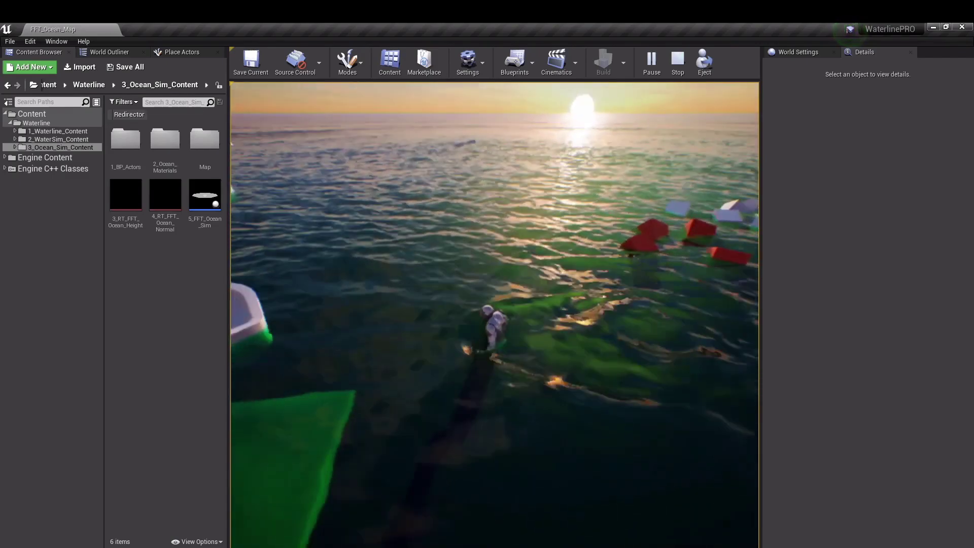
key(Escape)
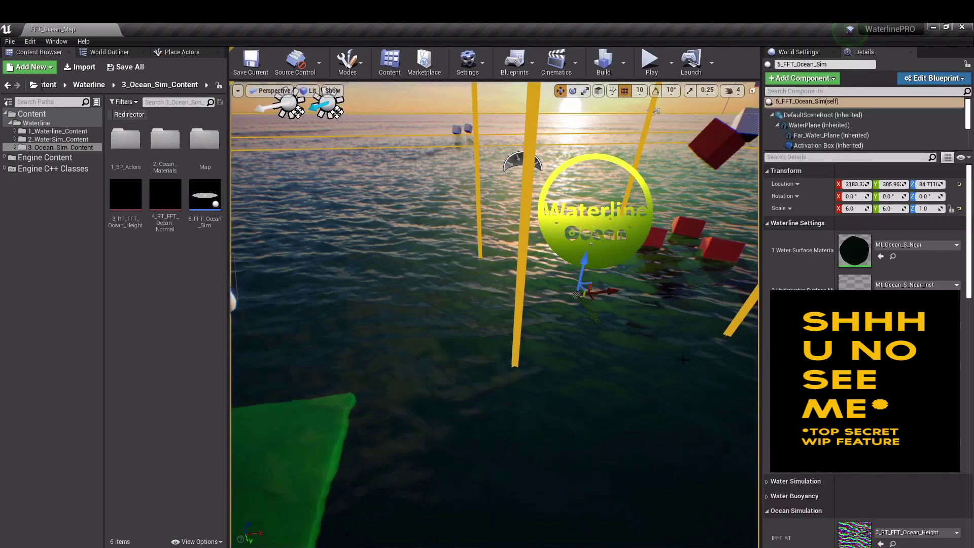
click(766, 496)
click(767, 481)
scroll(855, 426, down, 4)
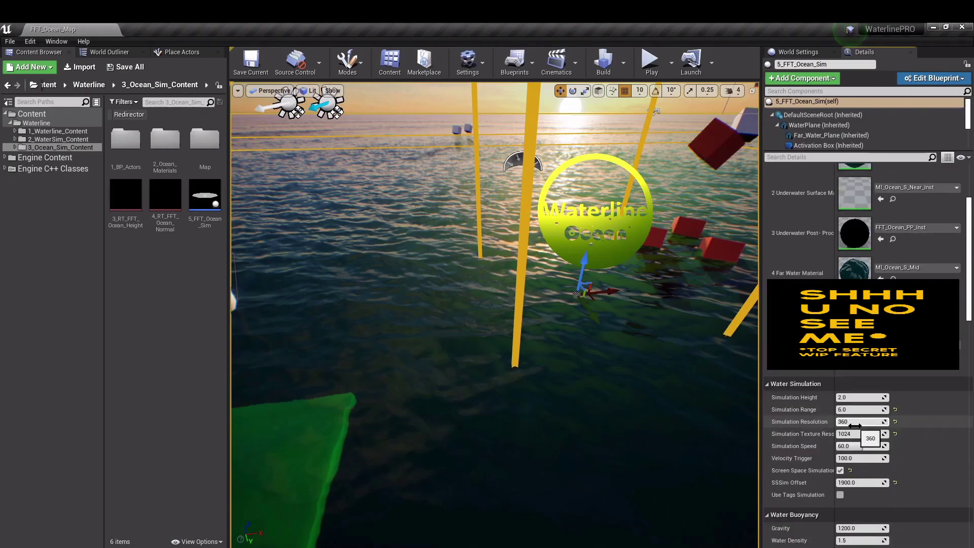
Step: Play the level and swim around near the red cubes to examine the ripples with the current simulation settings, and stop playing
right_drag(660, 345, 682, 346)
key(s)
key(d)
right_drag(517, 304, 512, 304)
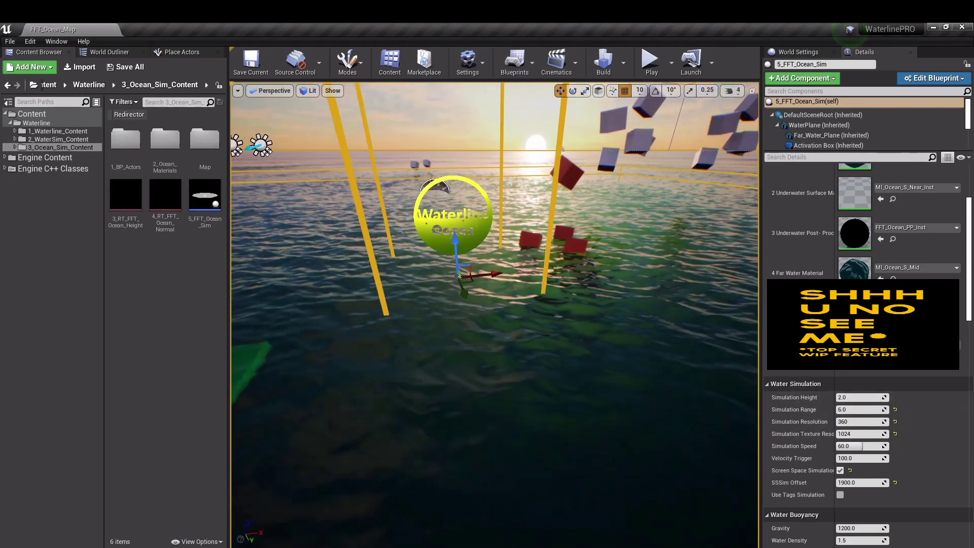
click(647, 70)
key(w)
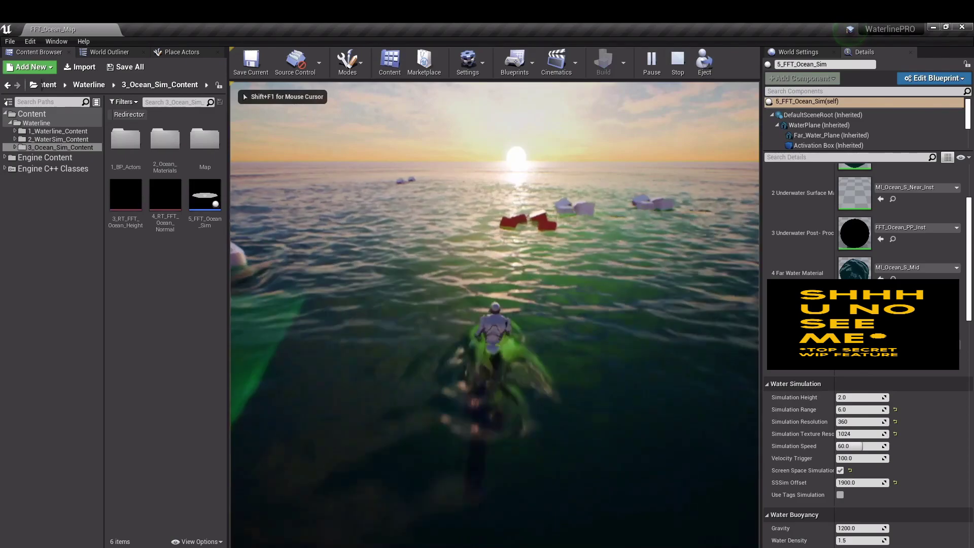
key(w)
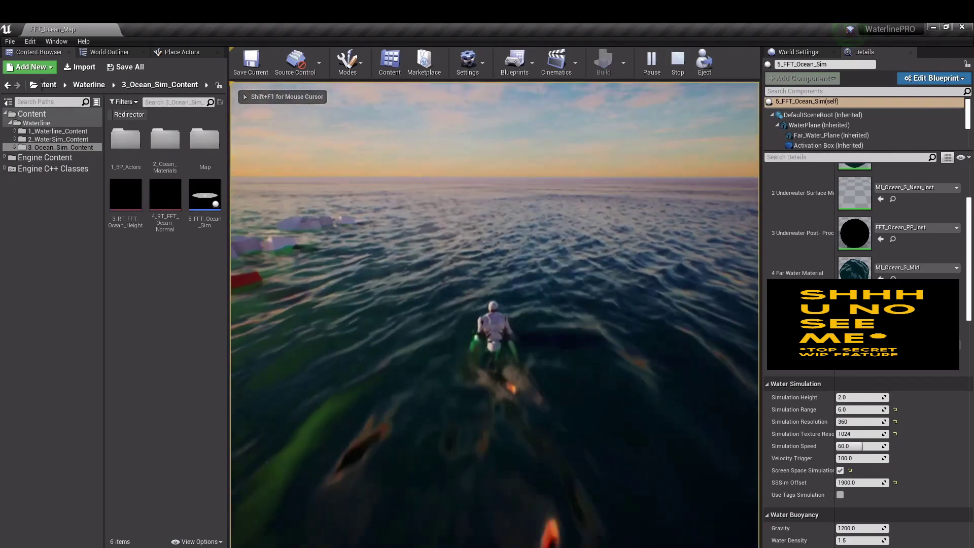
key(w)
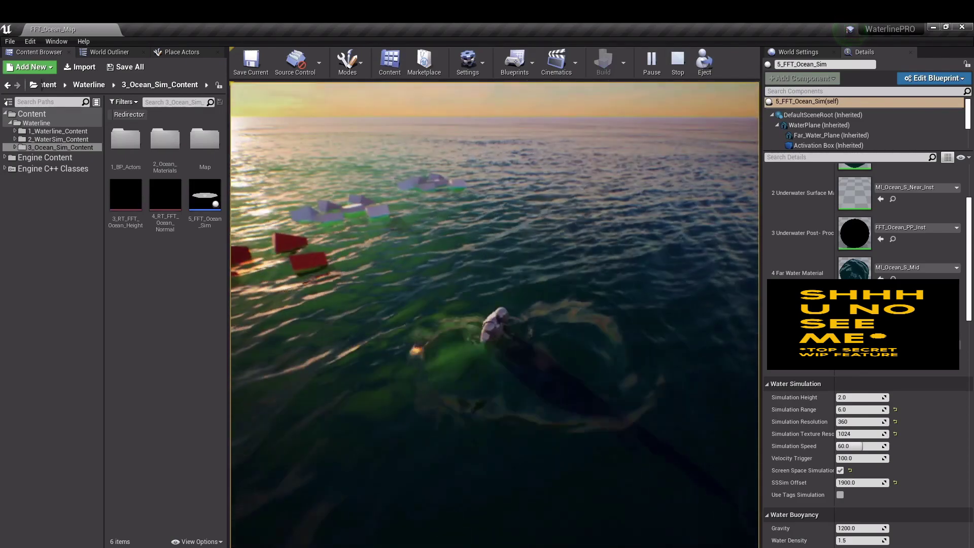
key(w)
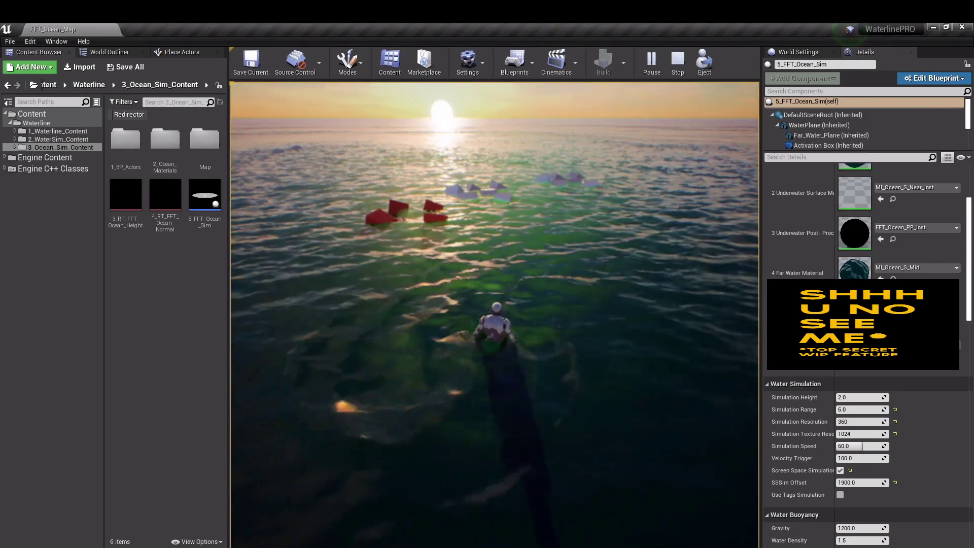
key(Escape)
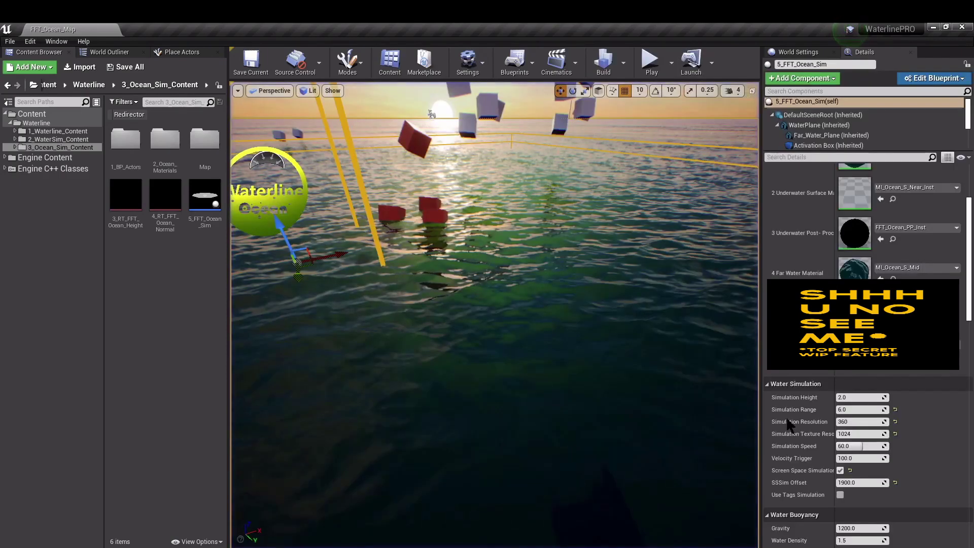
Step: Try a Simulation Resolution of 1024 with the default 2048 texture resolution, and play the level, swimming among the floating cubes
click(895, 434)
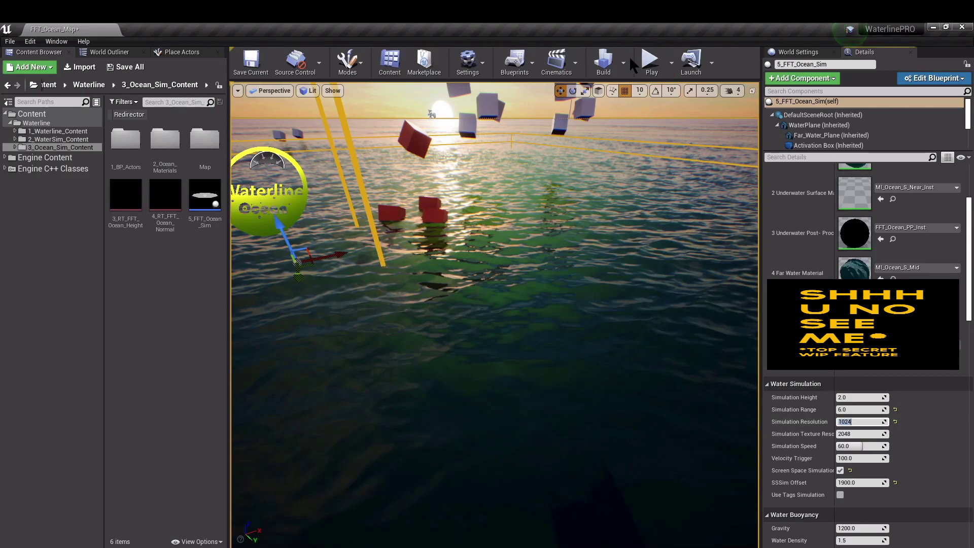
key(alt+p)
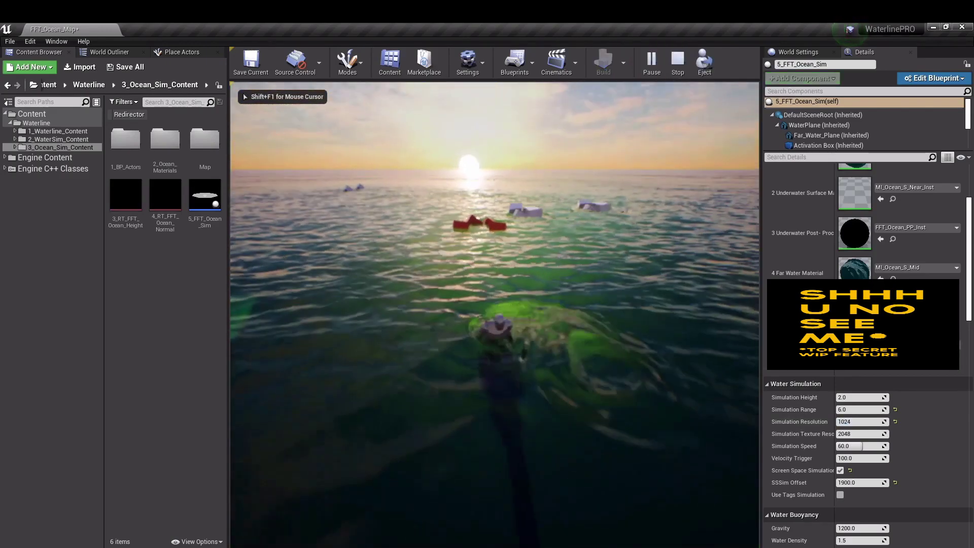
key(w)
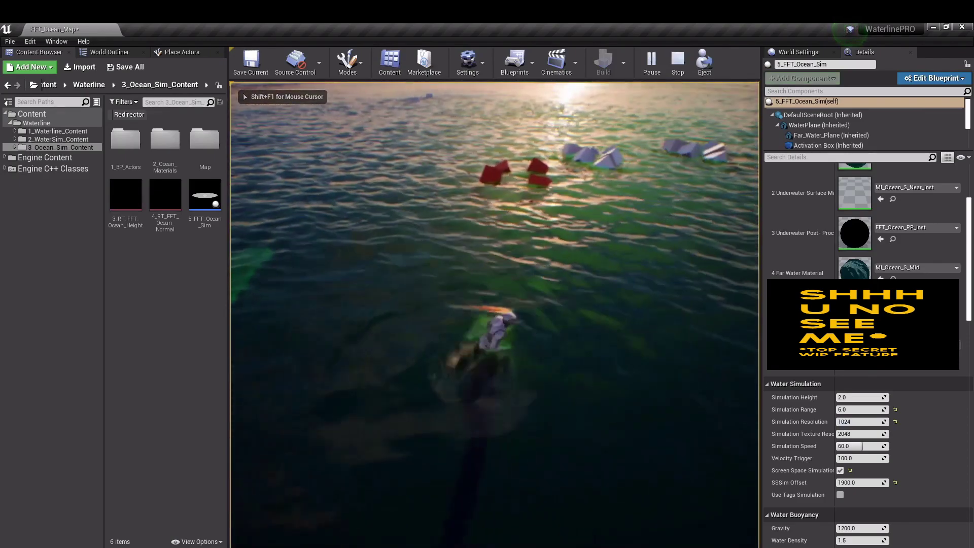
key(w)
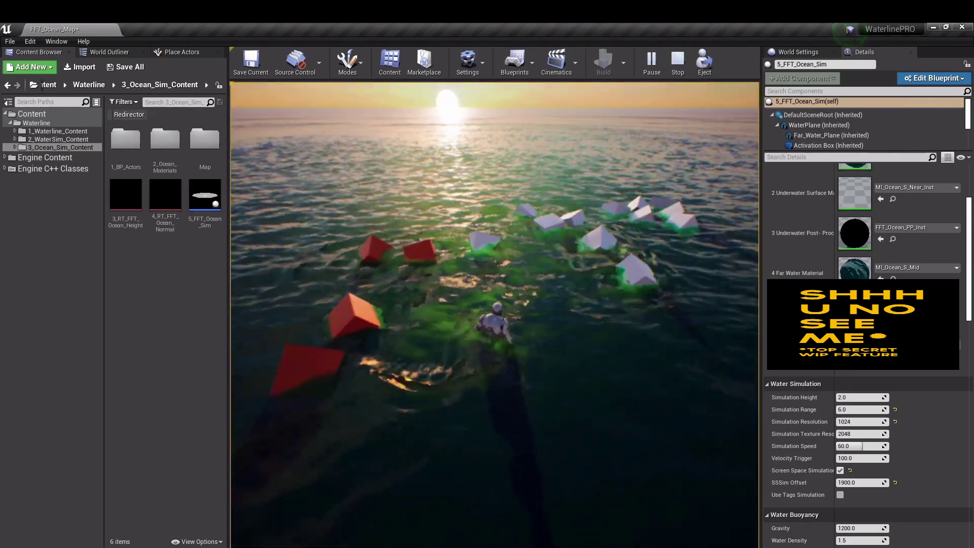
key(Escape)
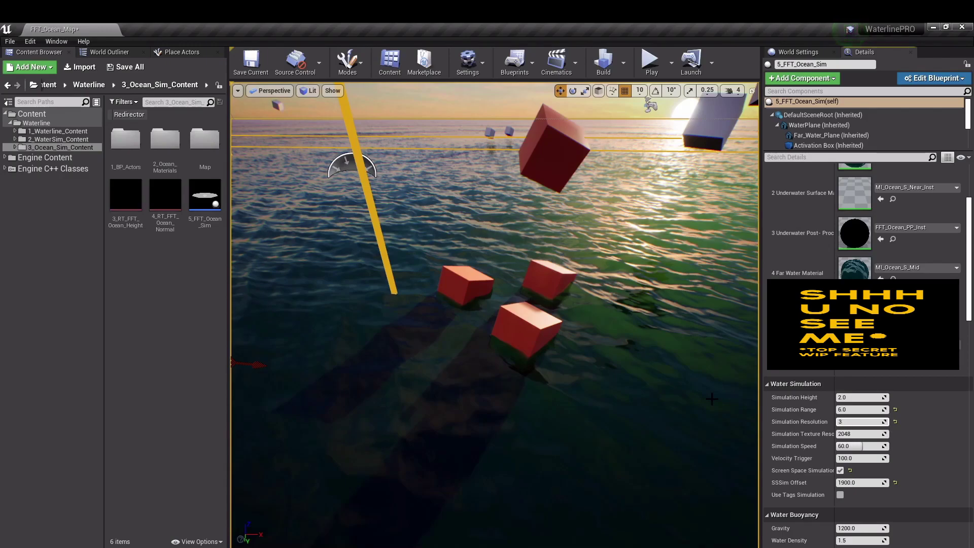
Step: Set Simulation Resolution to 300 and Simulation Texture Resolution to 600, and play the level, swimming through the red and white cubes
click(862, 434)
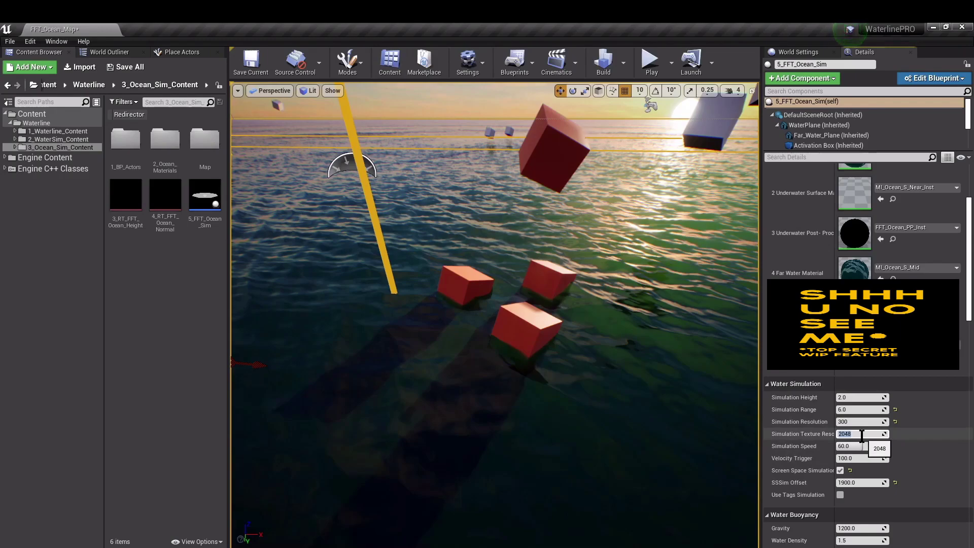
key(Return)
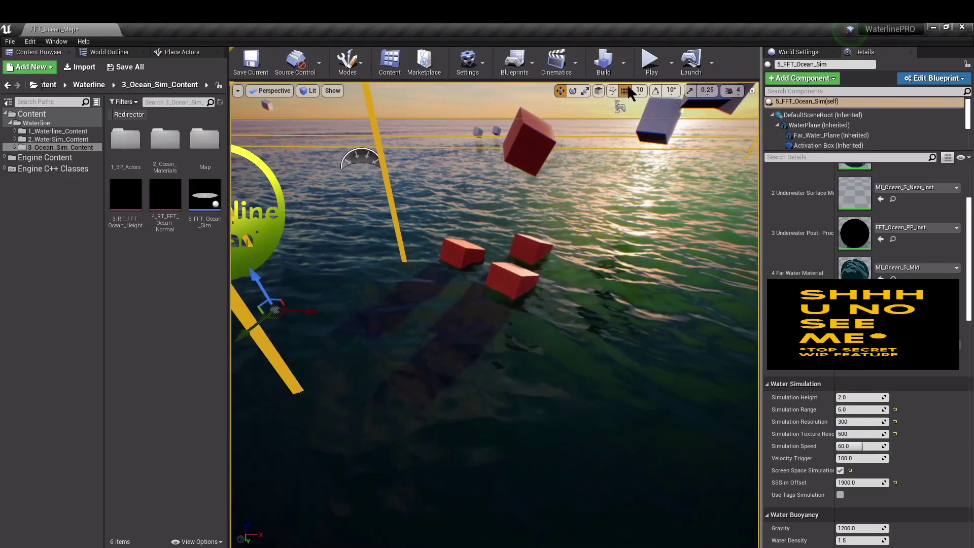
click(649, 59)
key(w)
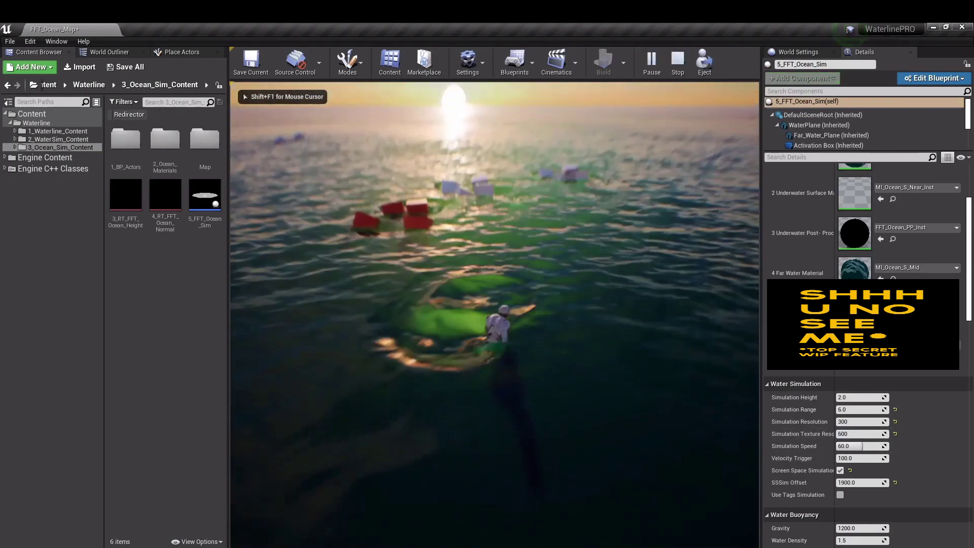
key(w)
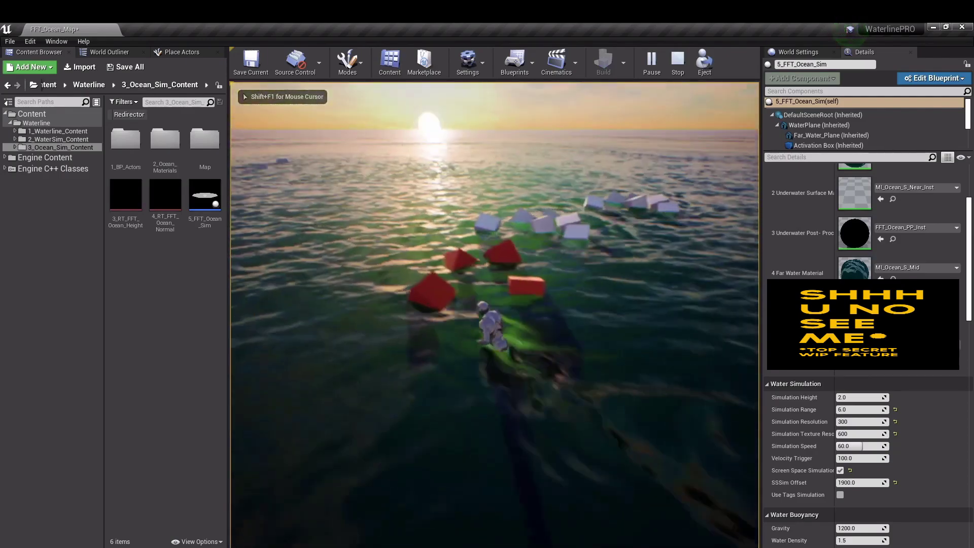
key(w)
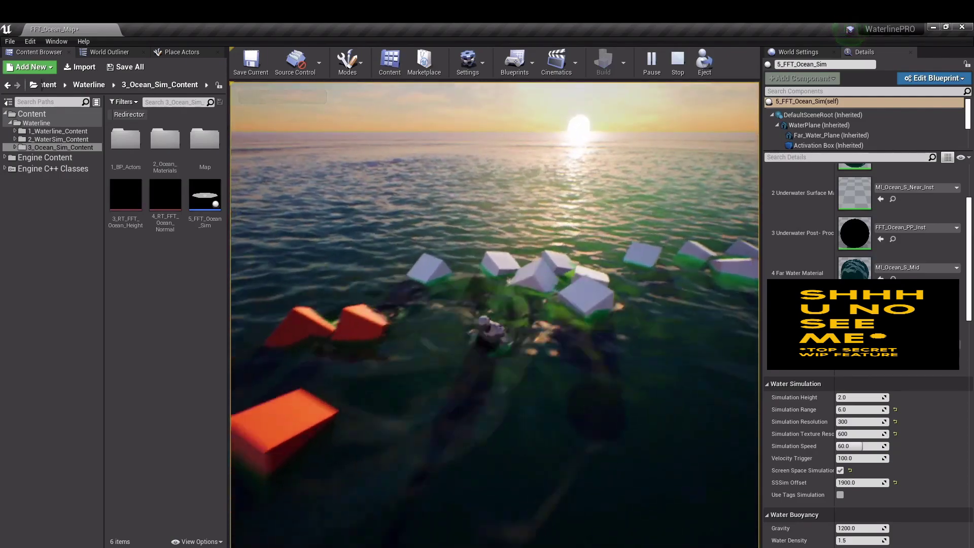